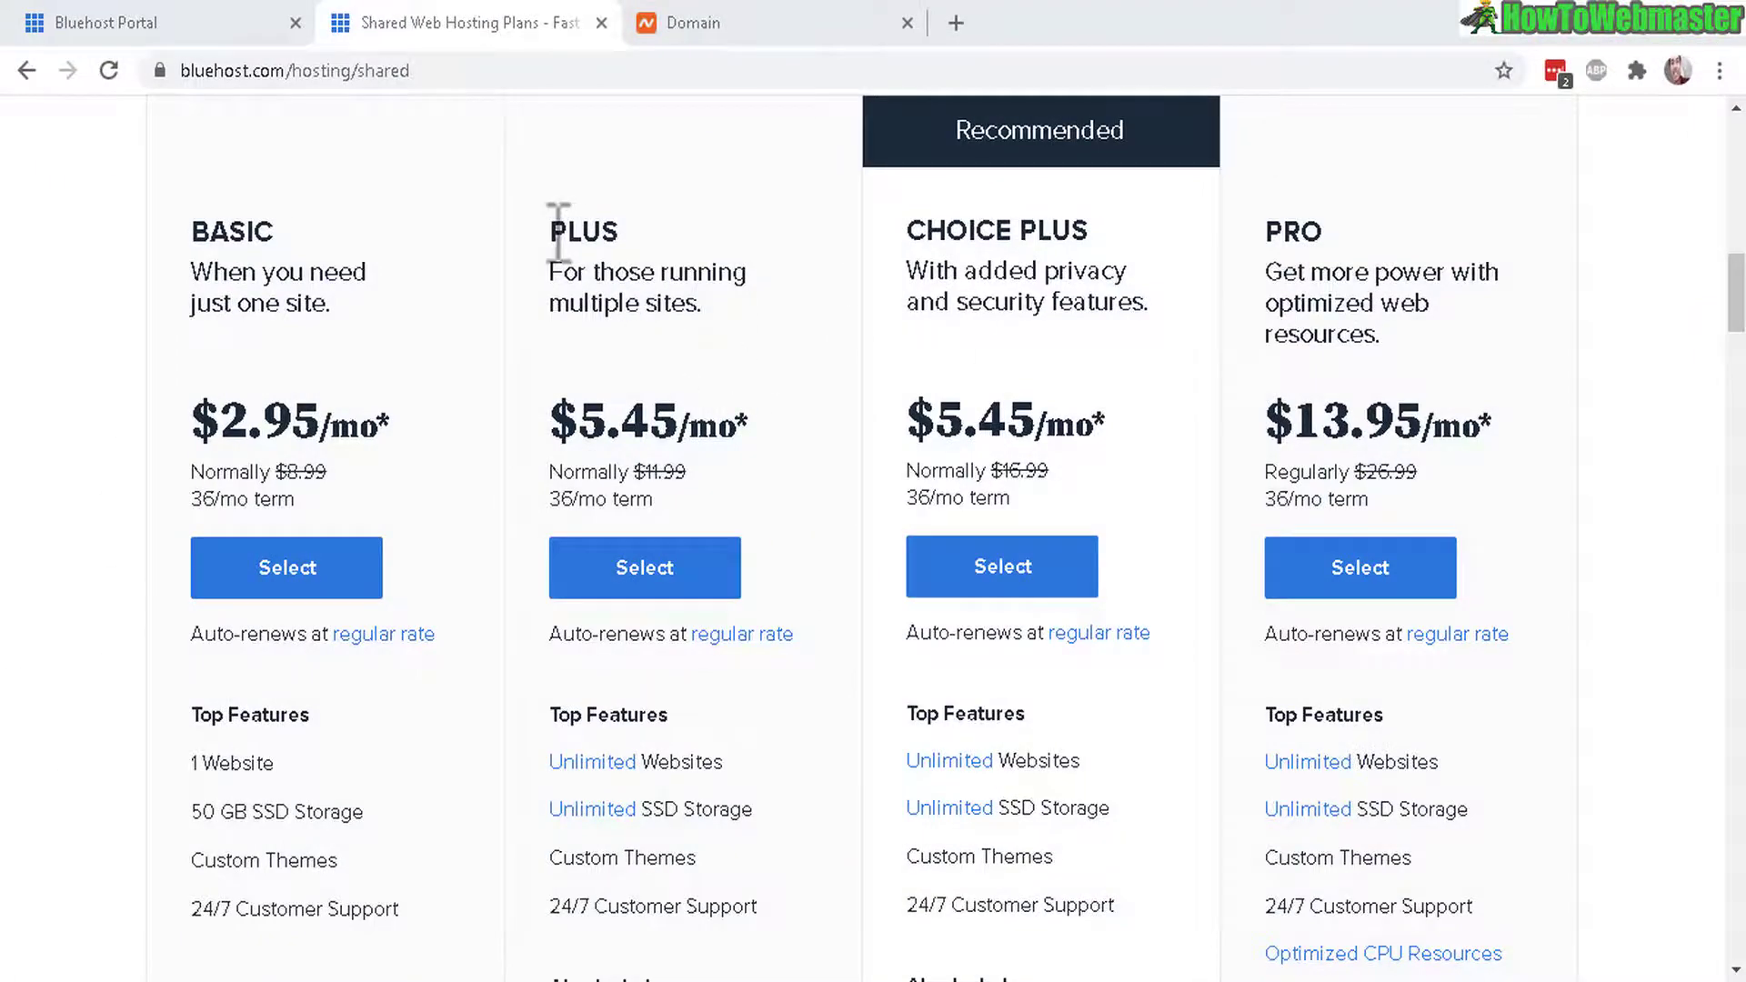
Highlight the PLUS plan name, then close the Shared Web Hosting Plans comparison page.
double_click(558, 232)
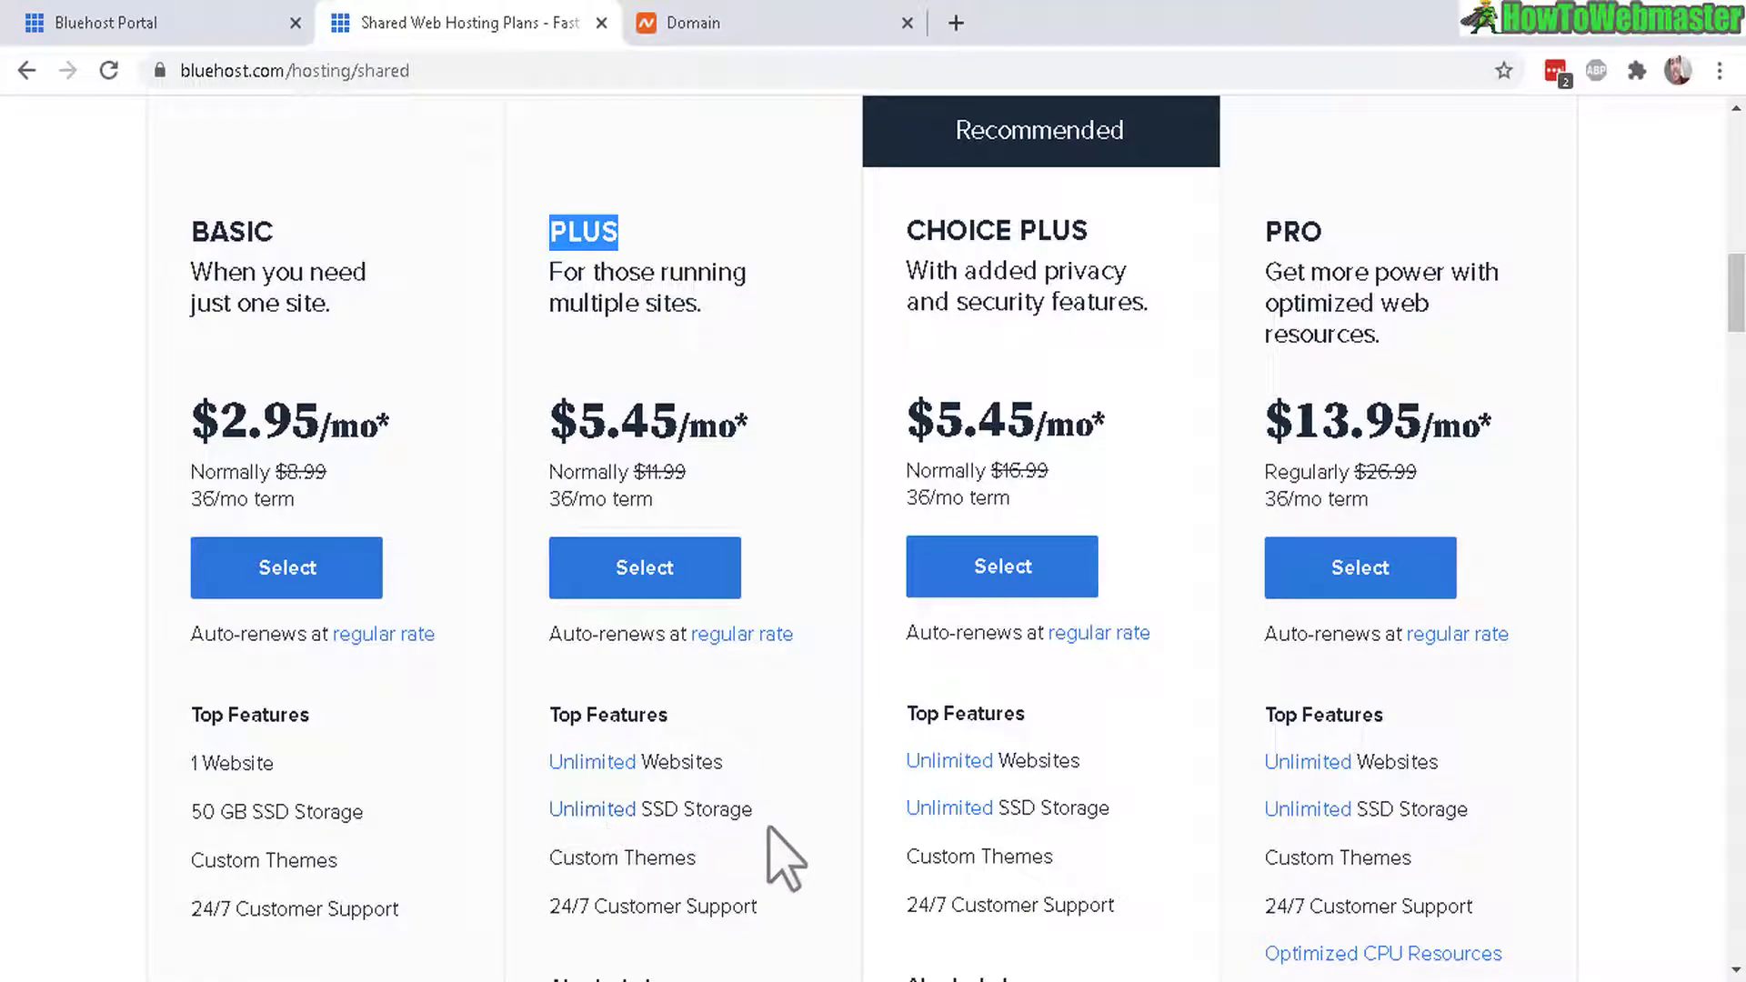
click(601, 22)
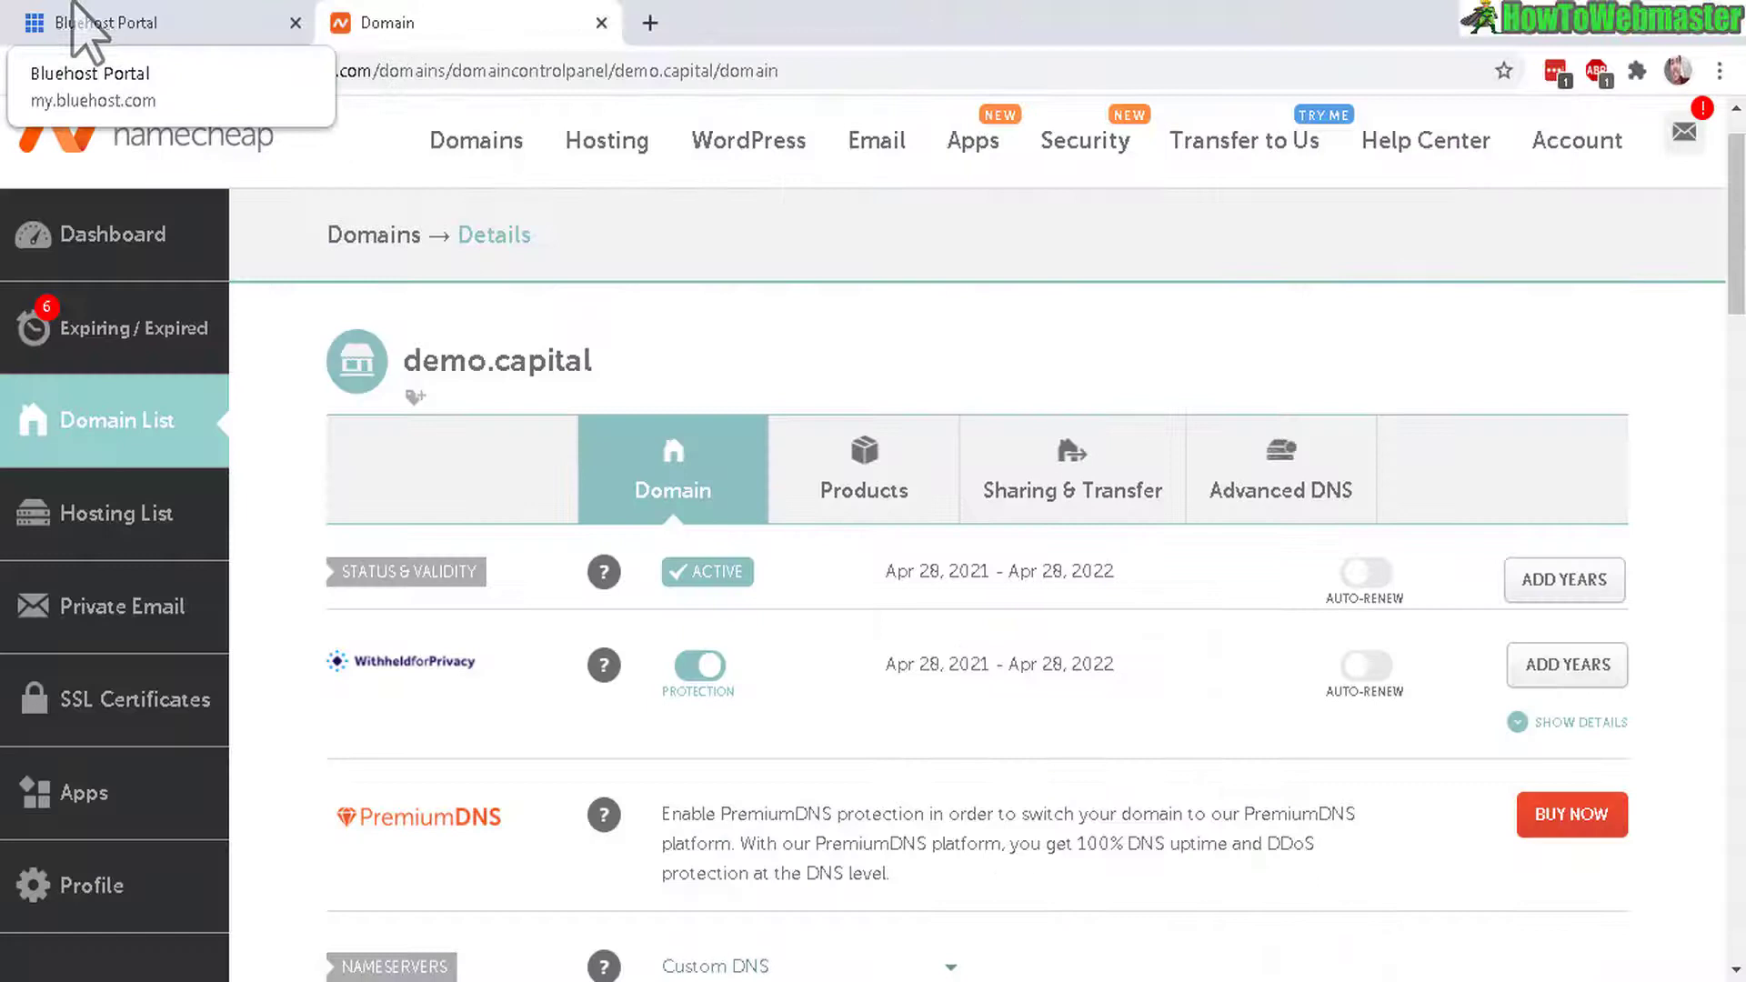
Return to the Bluehost Portal tab and highlight the My Sites heading.
click(41, 23)
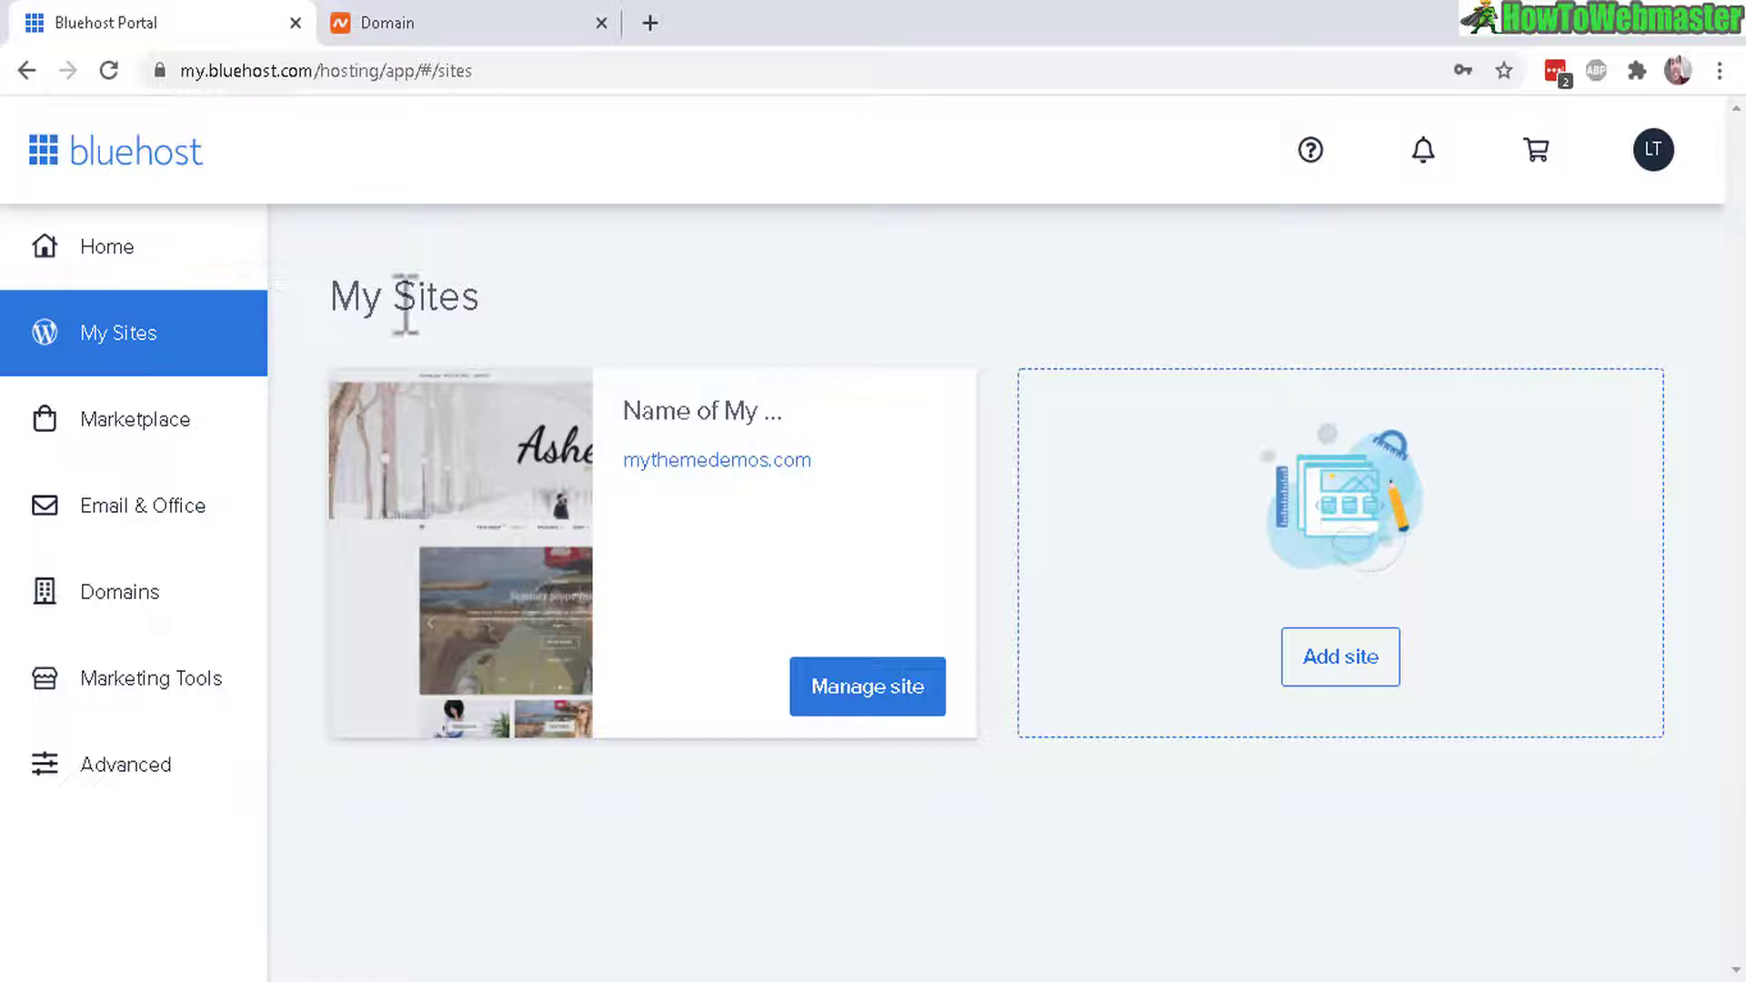
drag(330, 301, 512, 335)
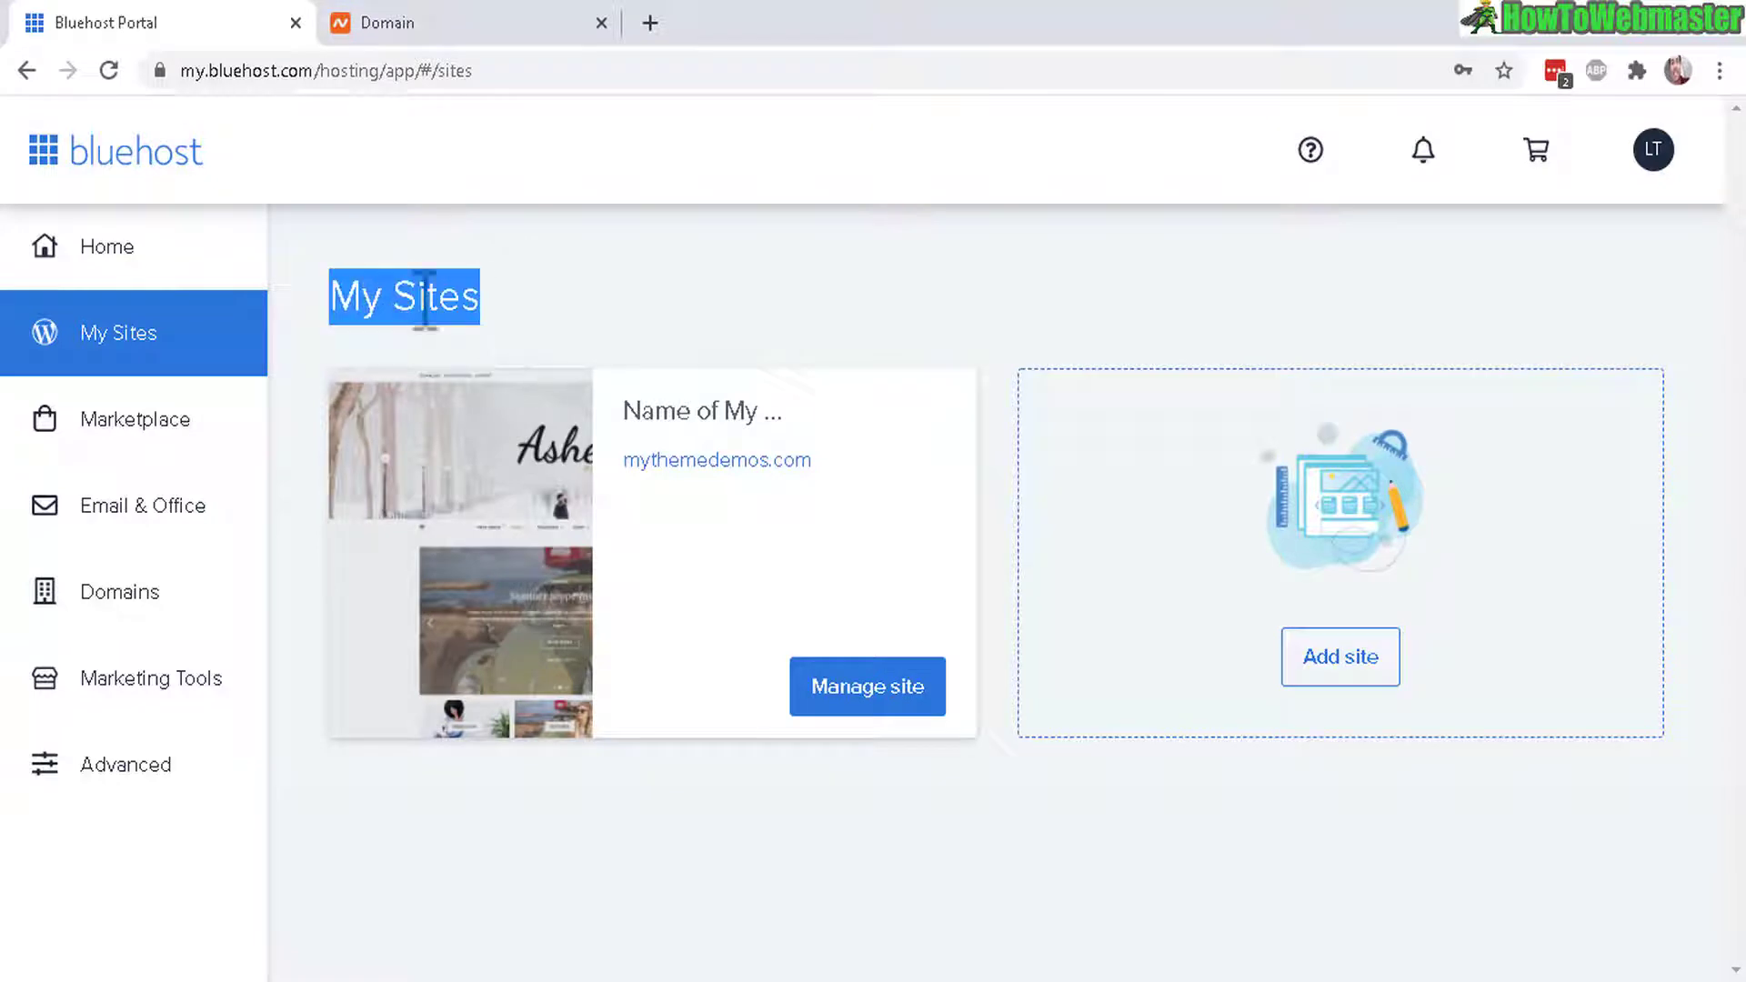
click(1333, 669)
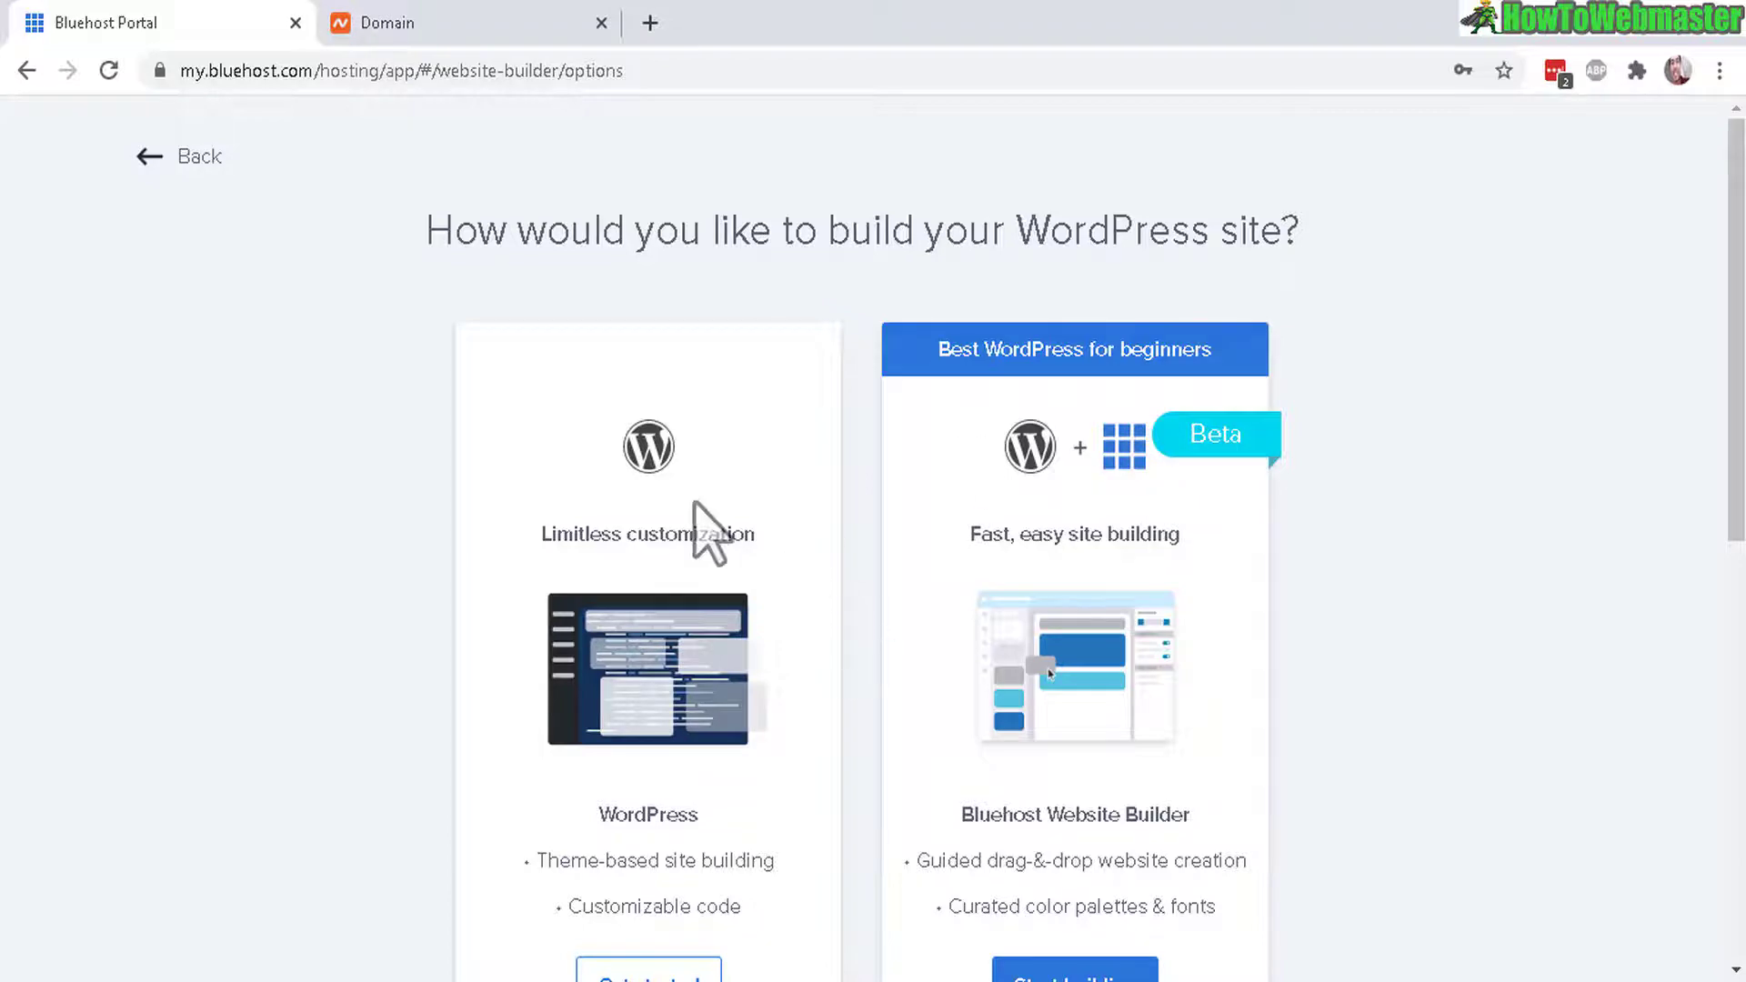
scroll(1084, 496, down, 4)
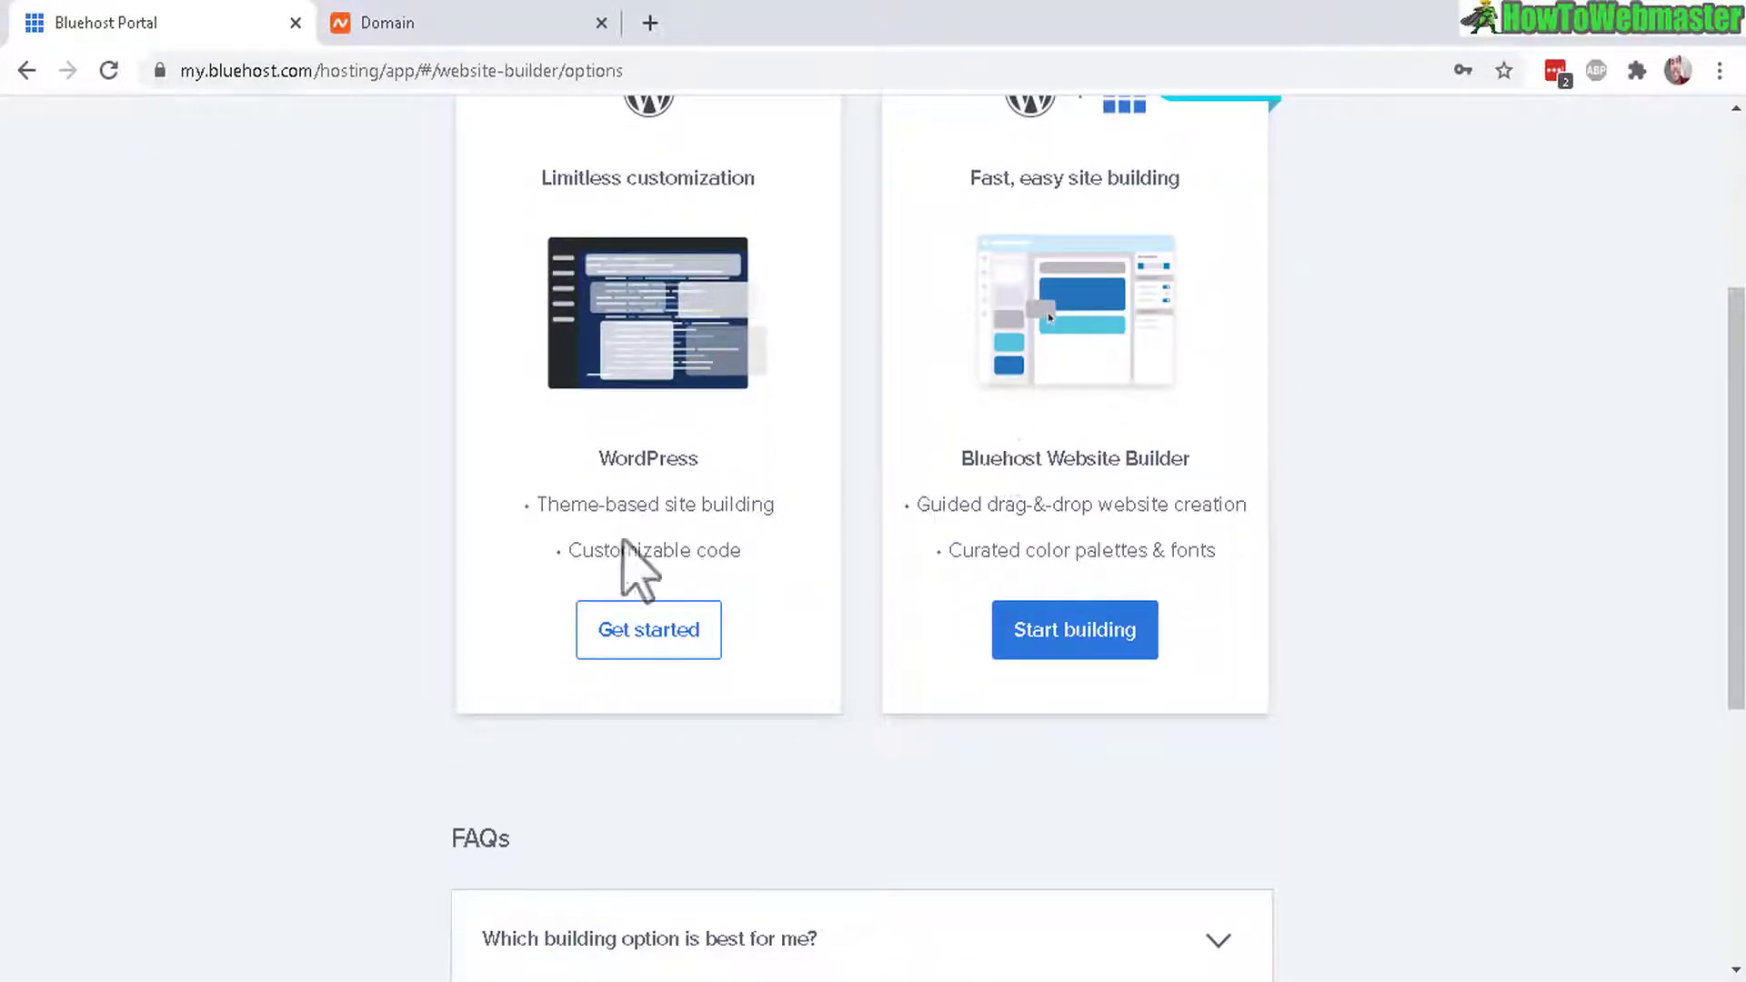
click(643, 637)
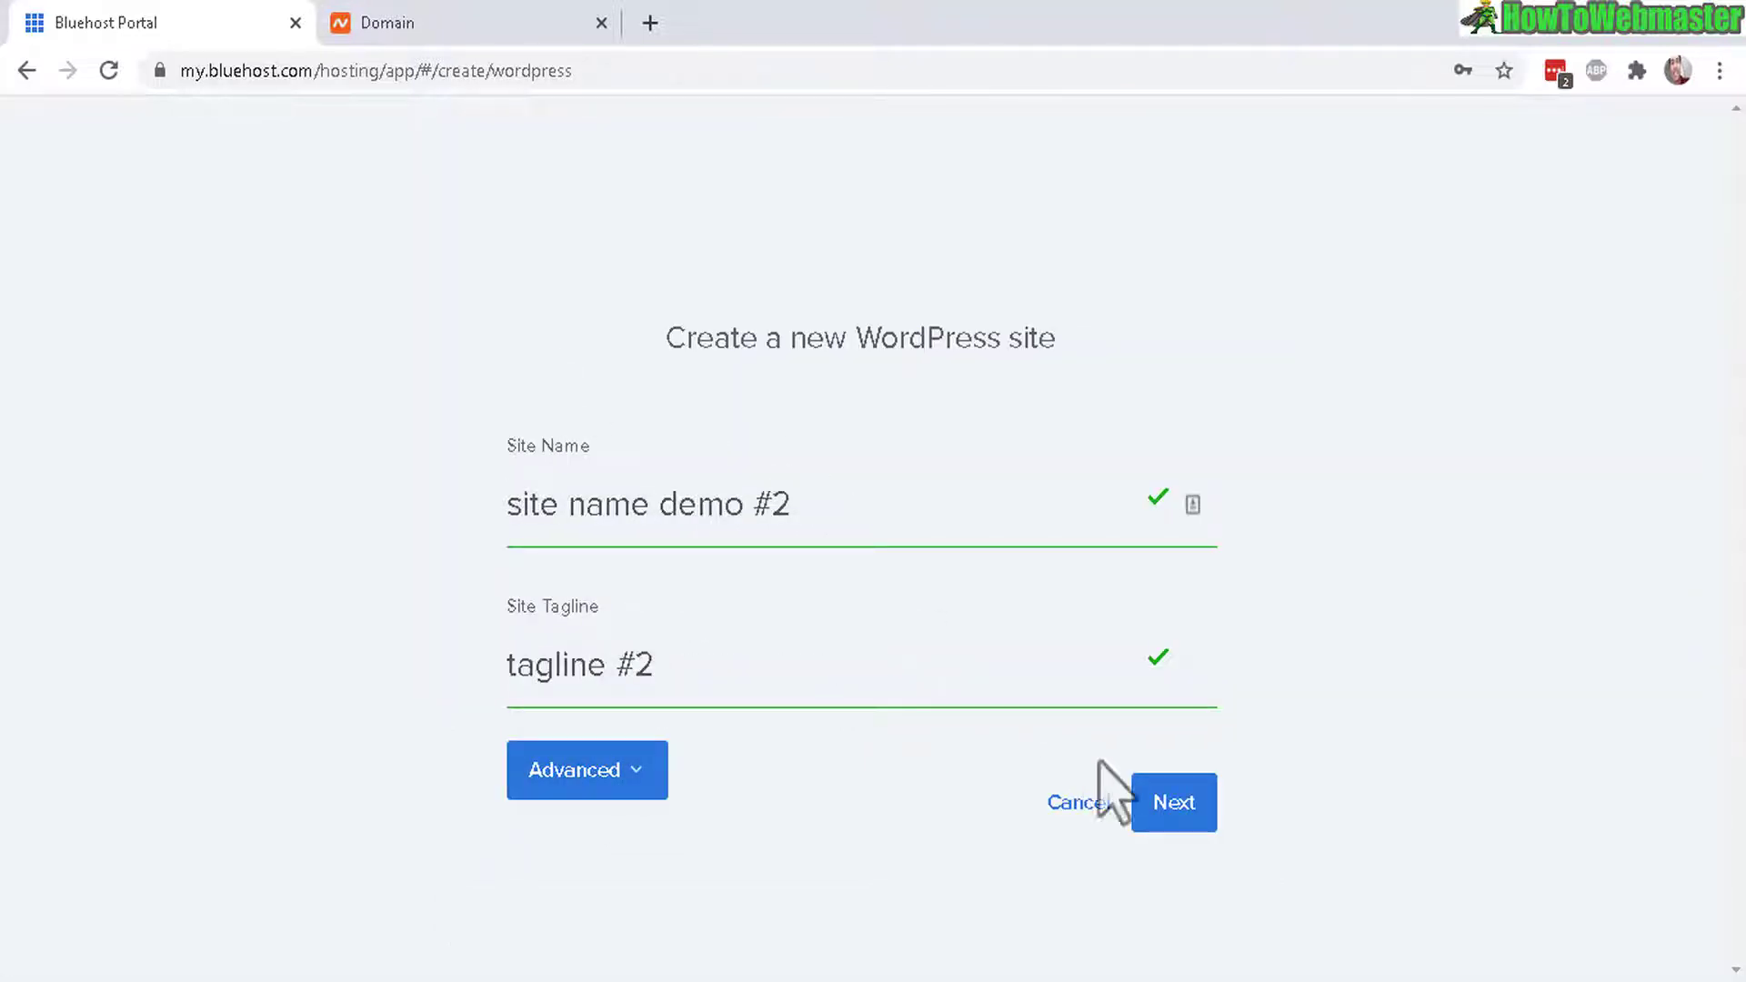
click(1191, 812)
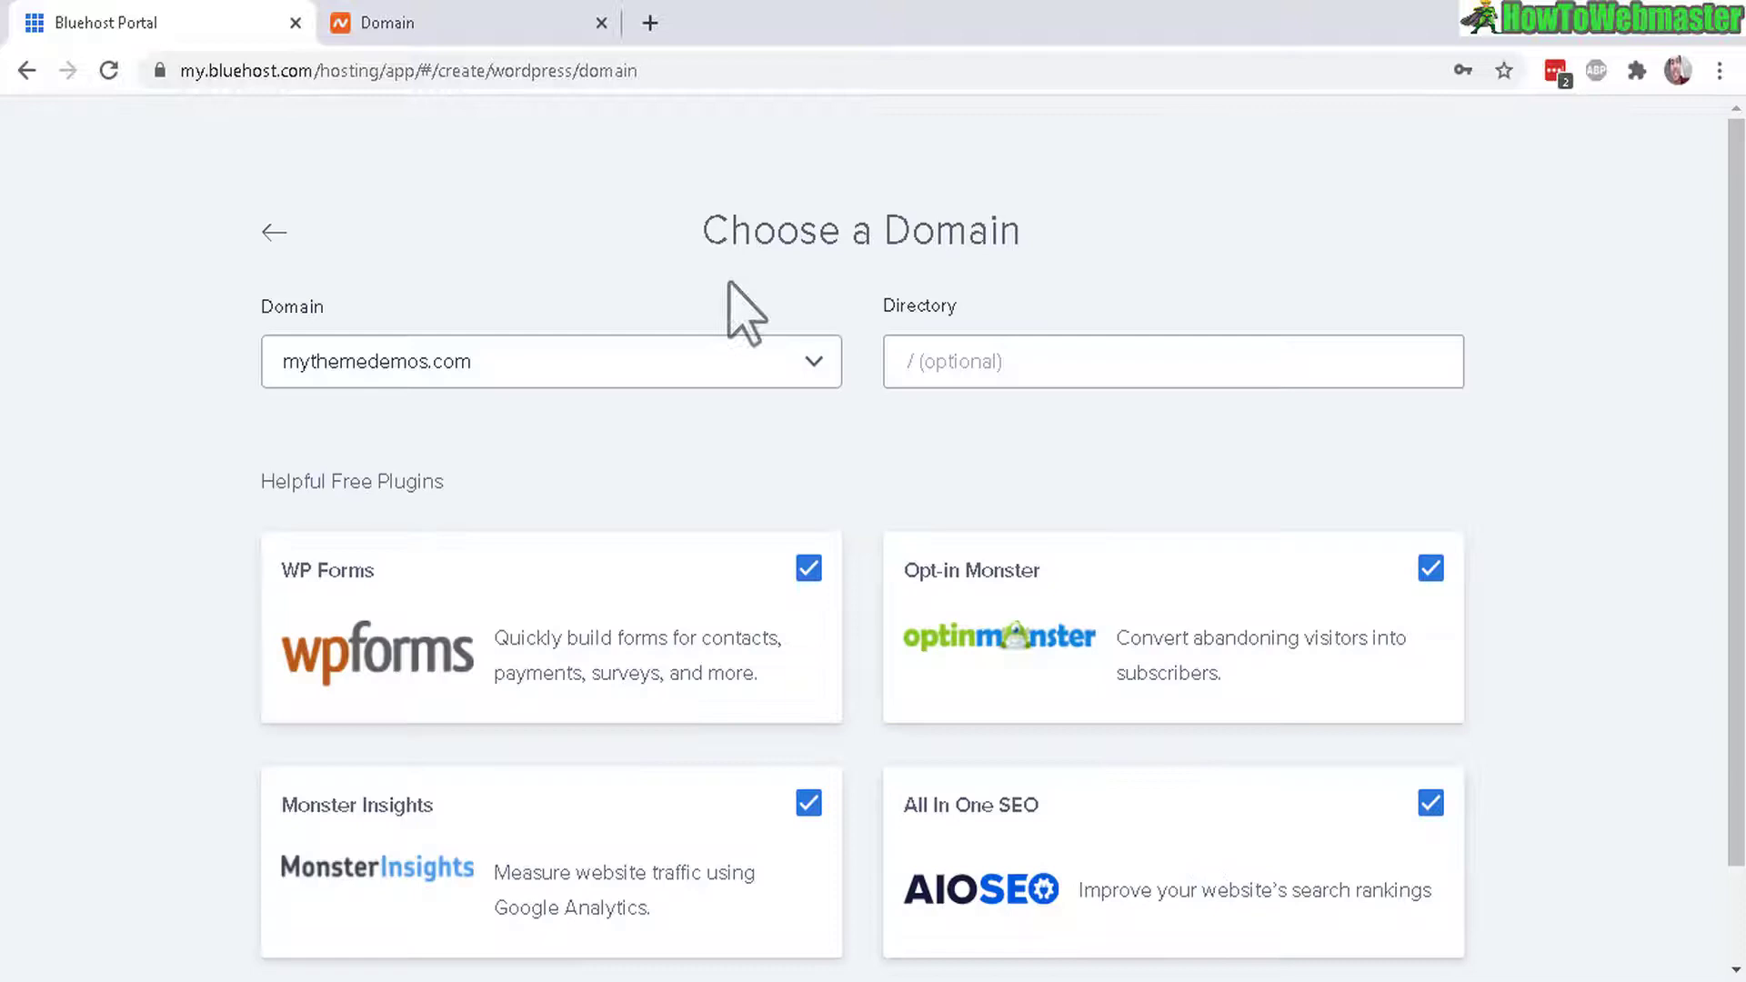
drag(709, 231, 1060, 261)
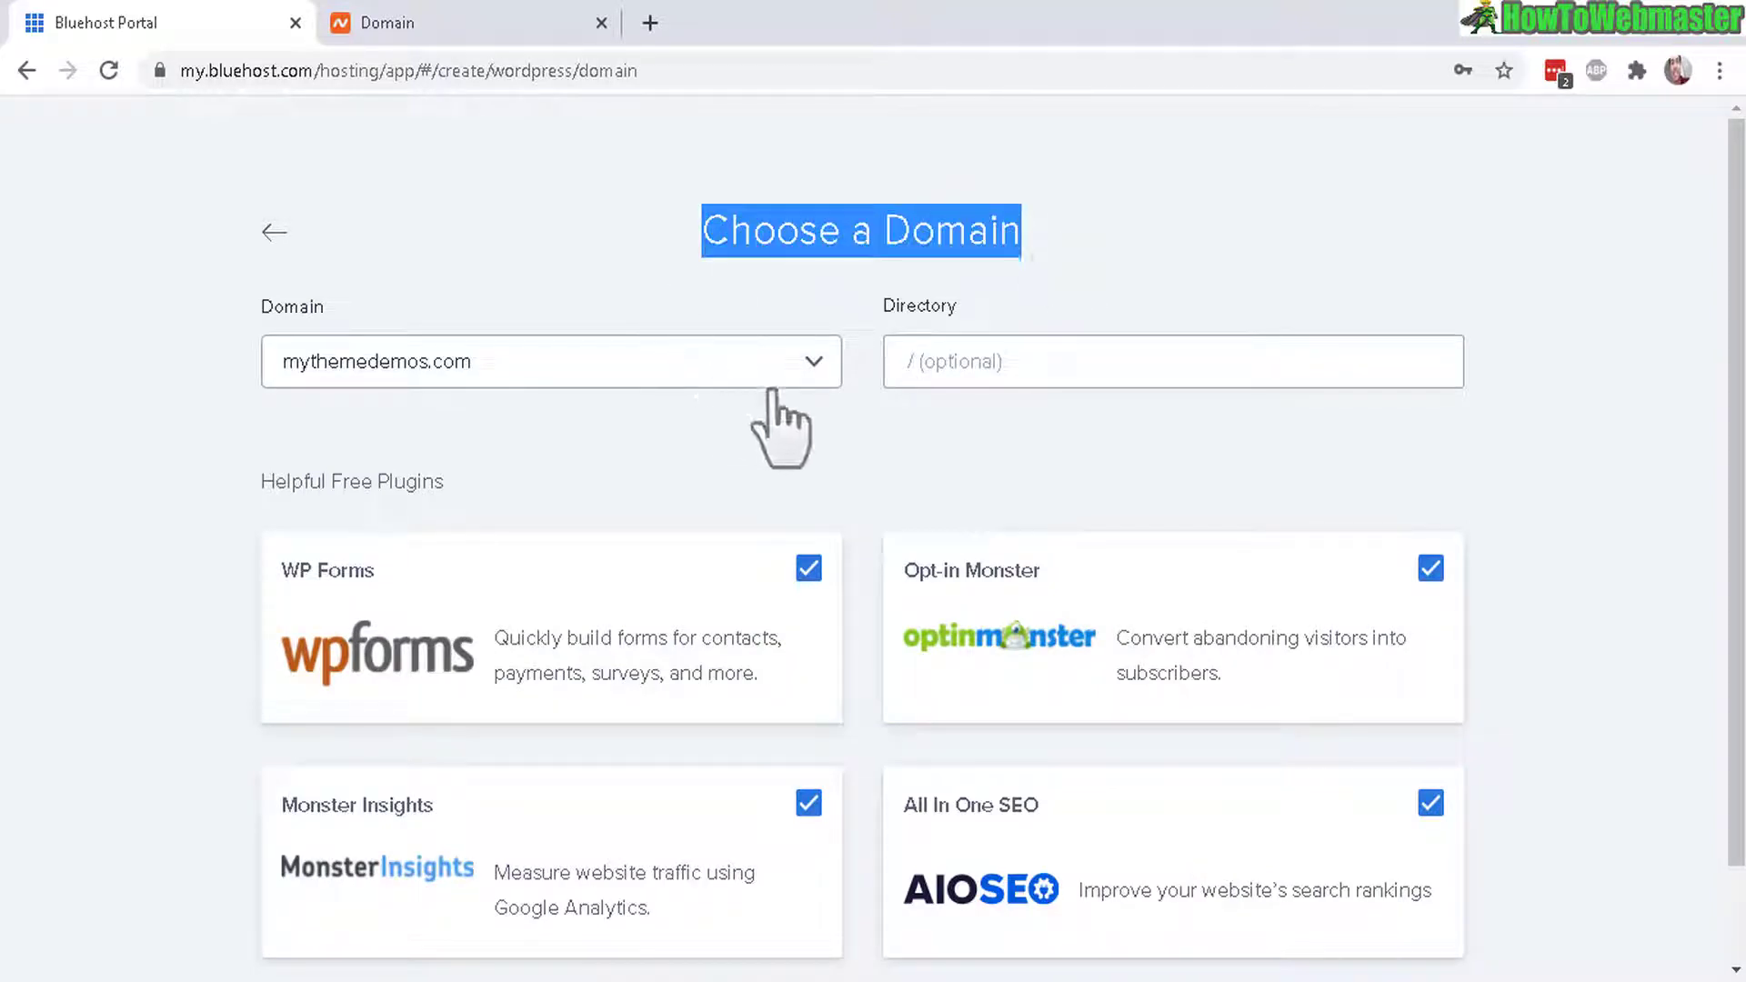
click(816, 364)
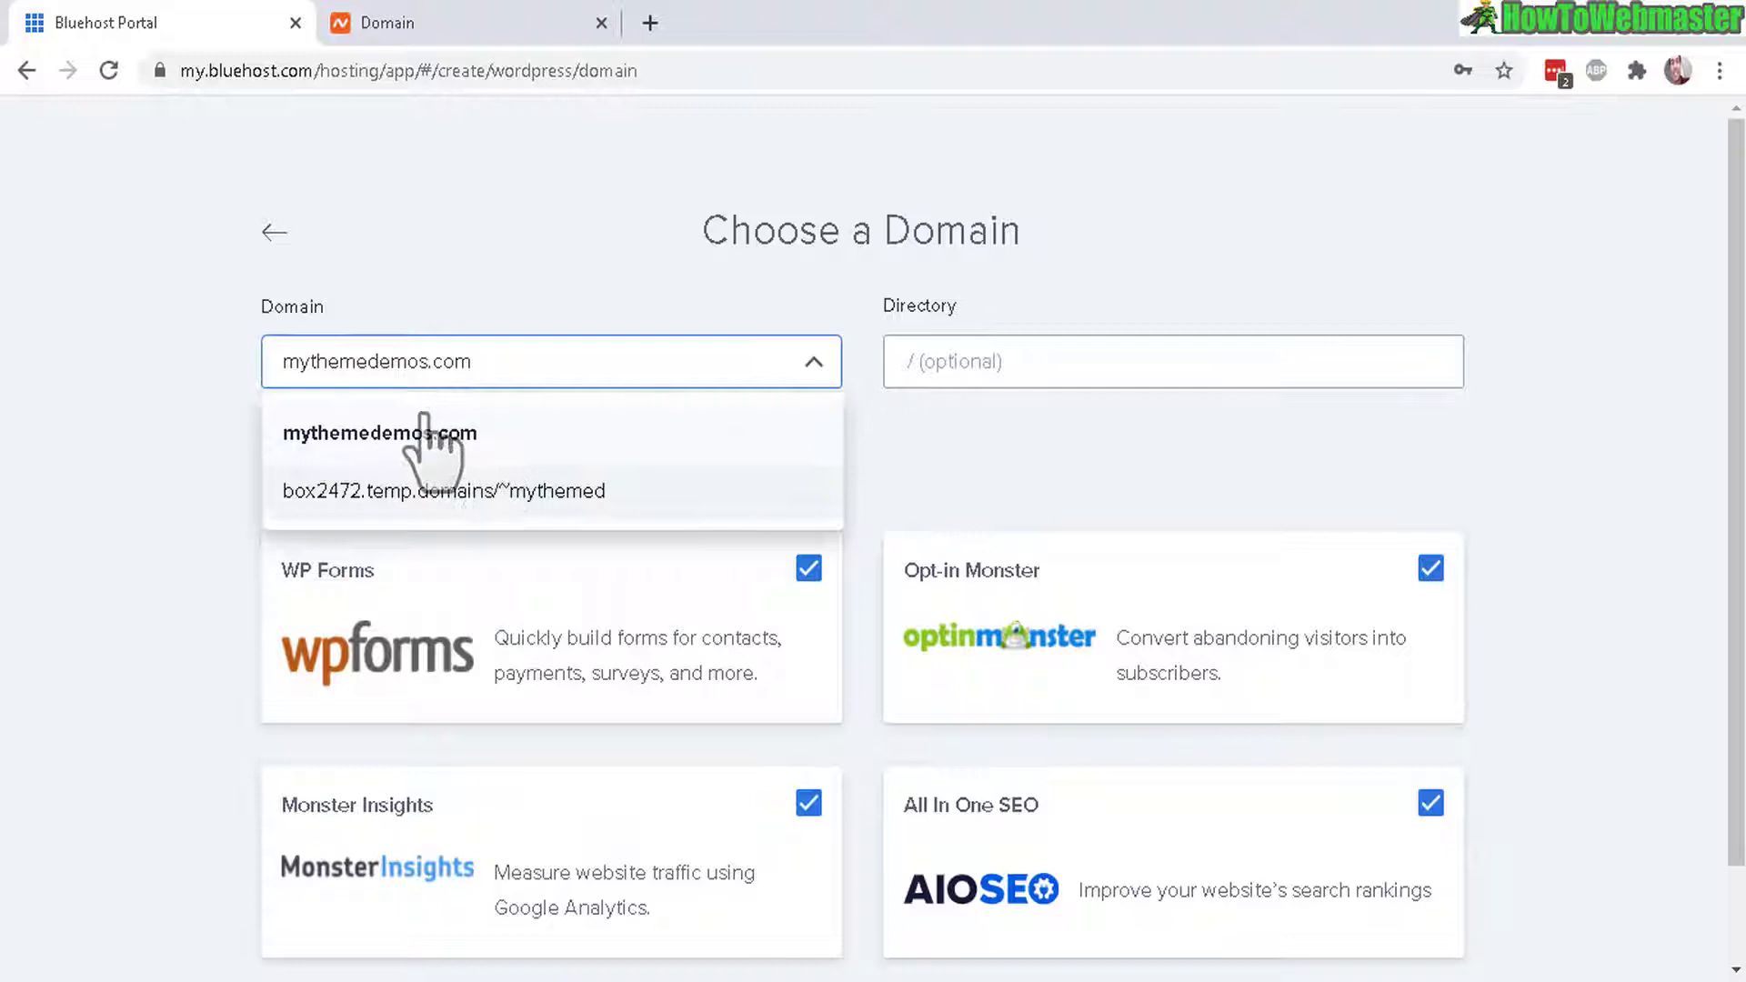
click(903, 484)
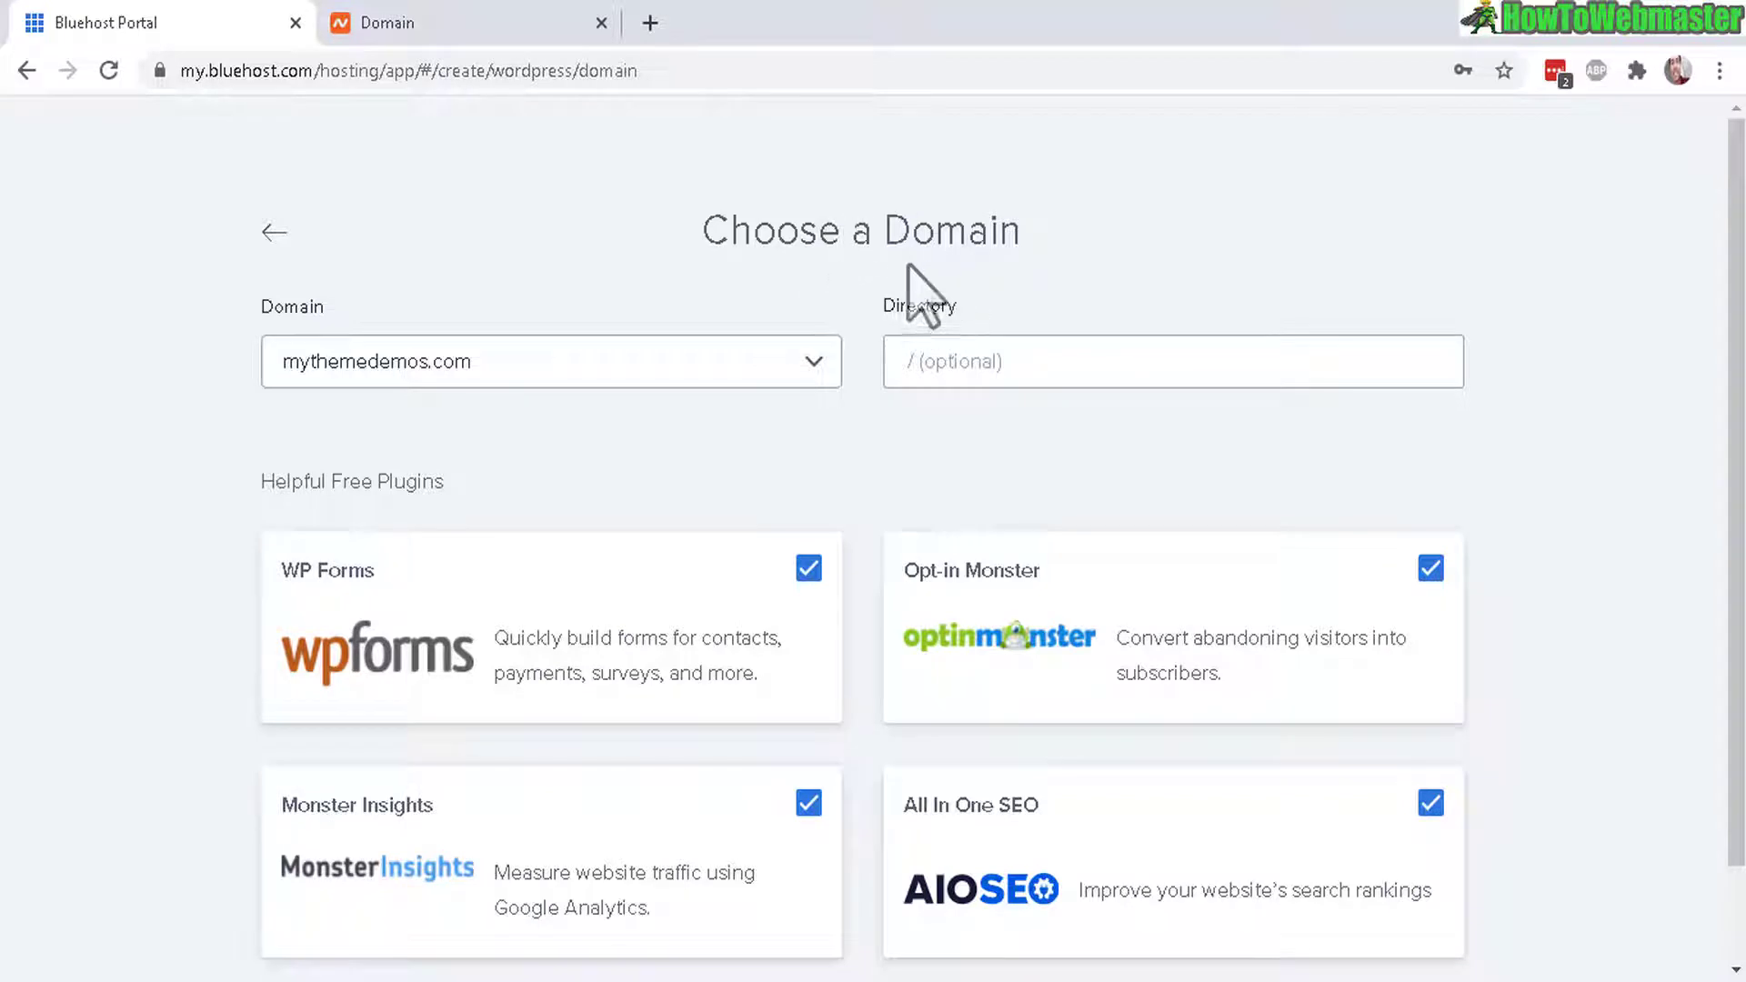
click(664, 359)
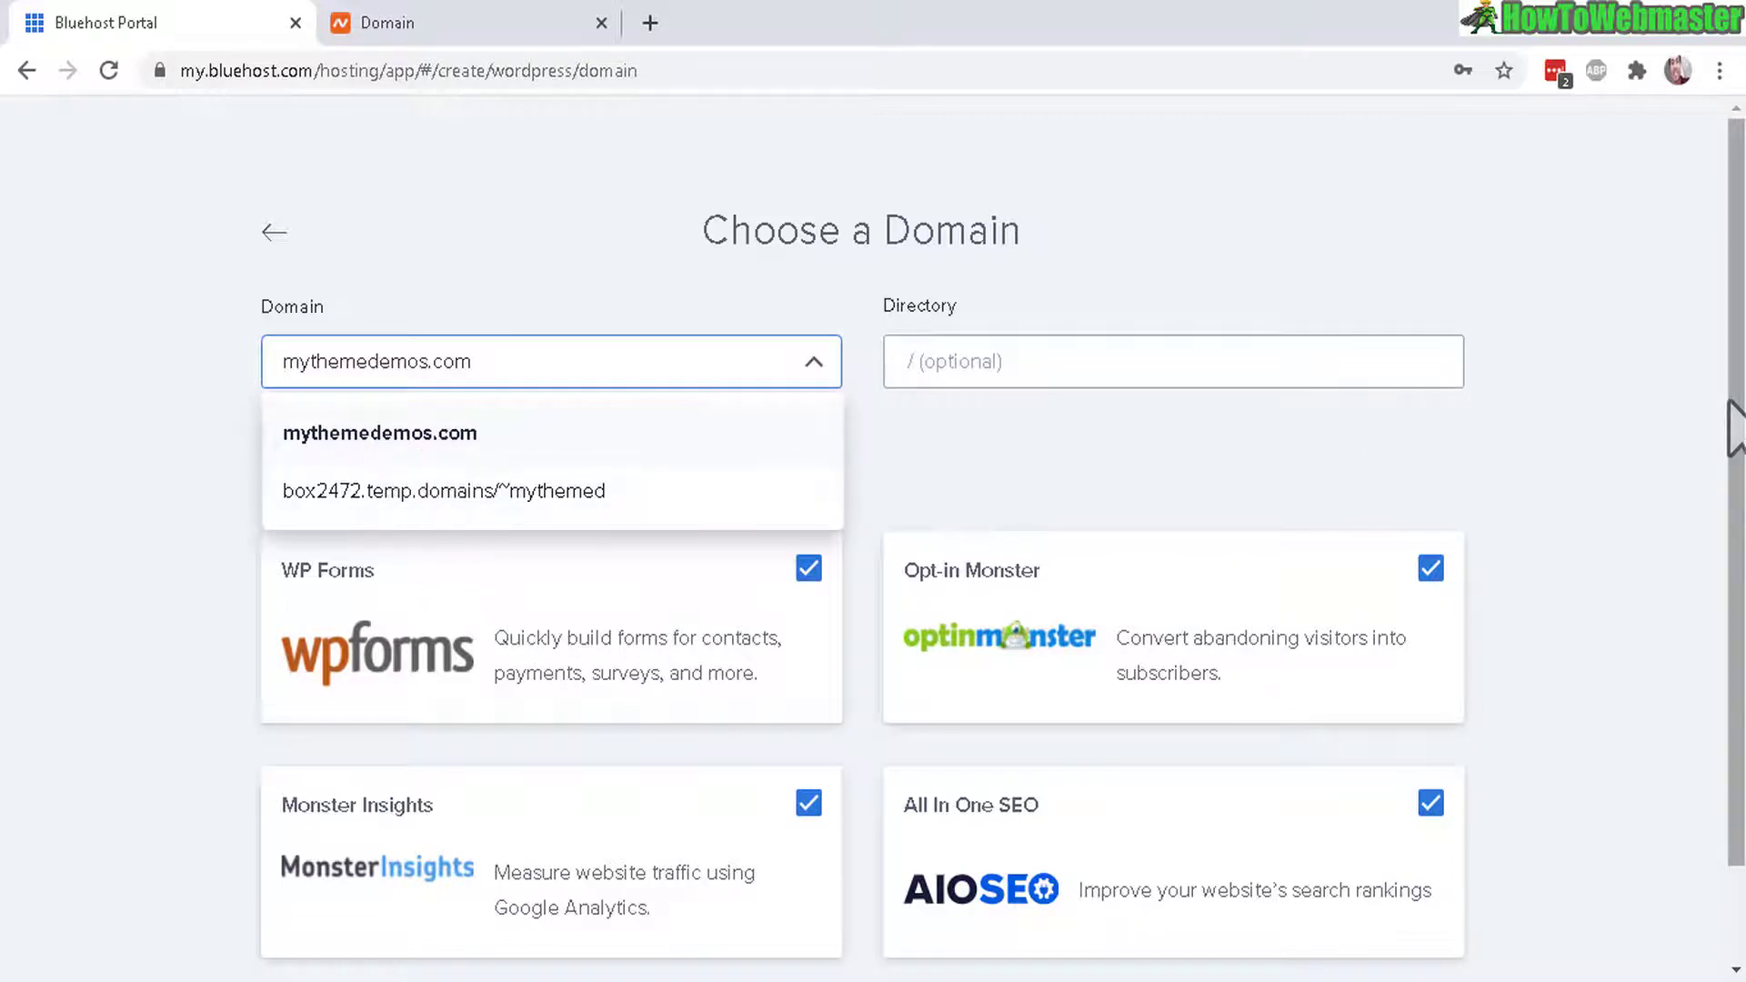
scroll(1739, 909, down, 1)
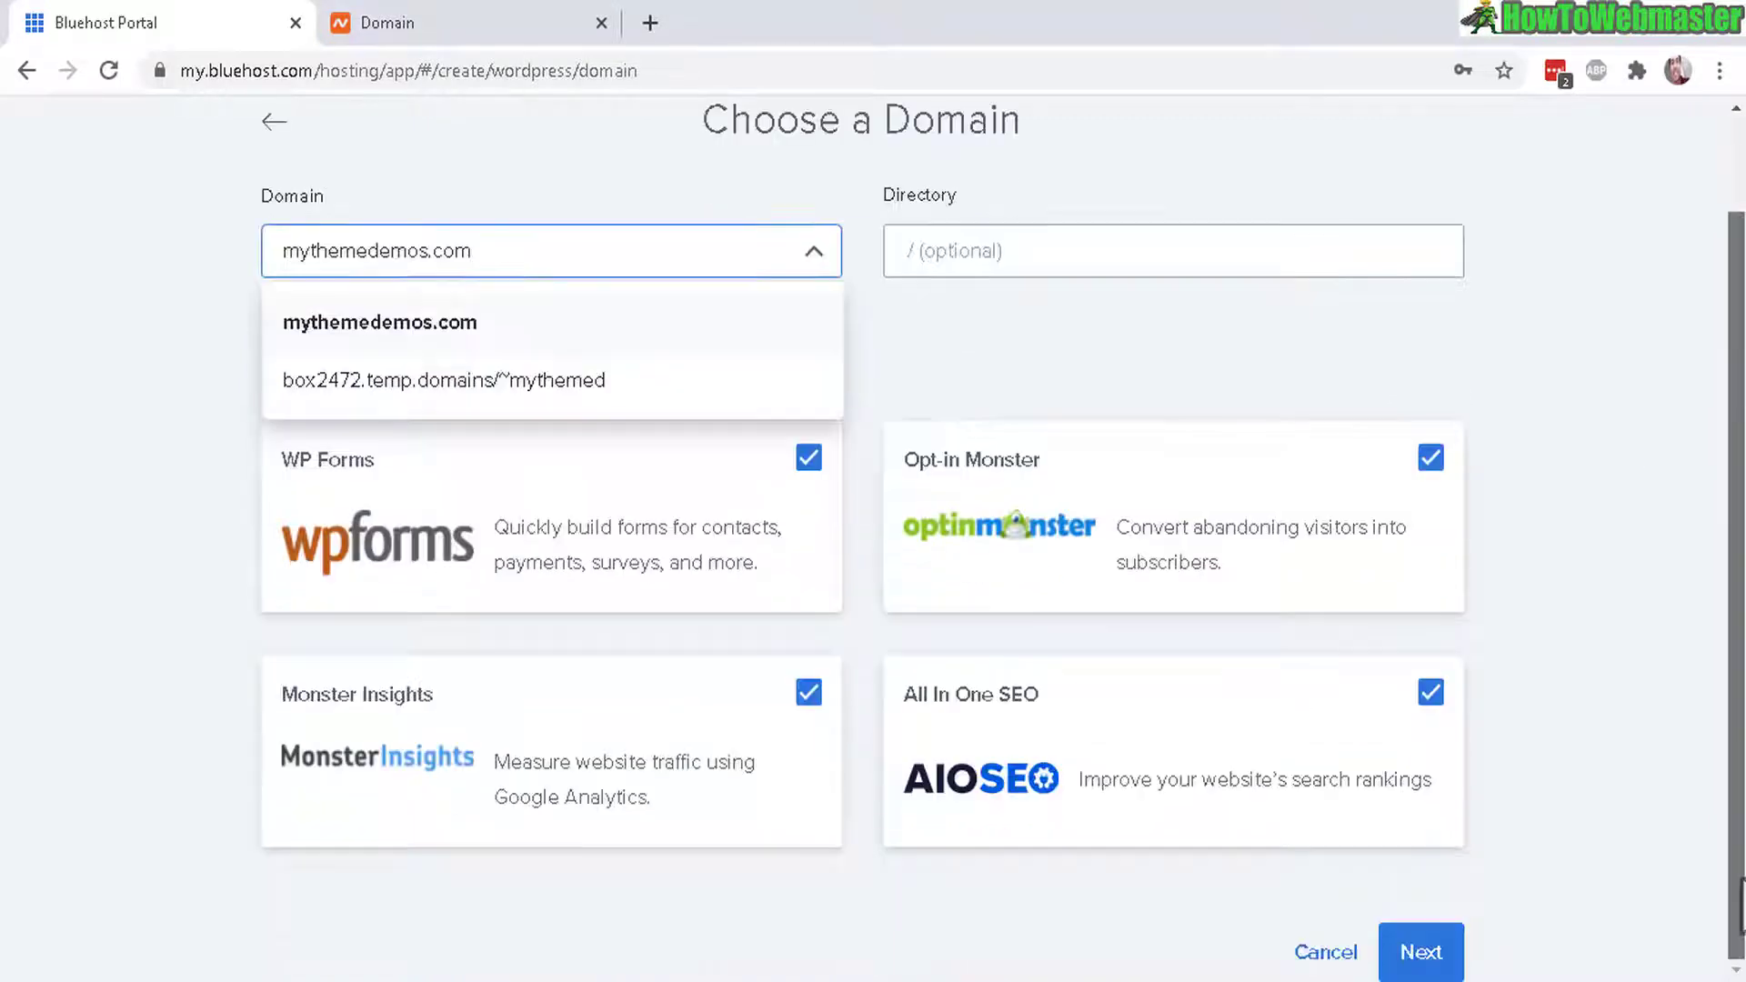
click(1303, 963)
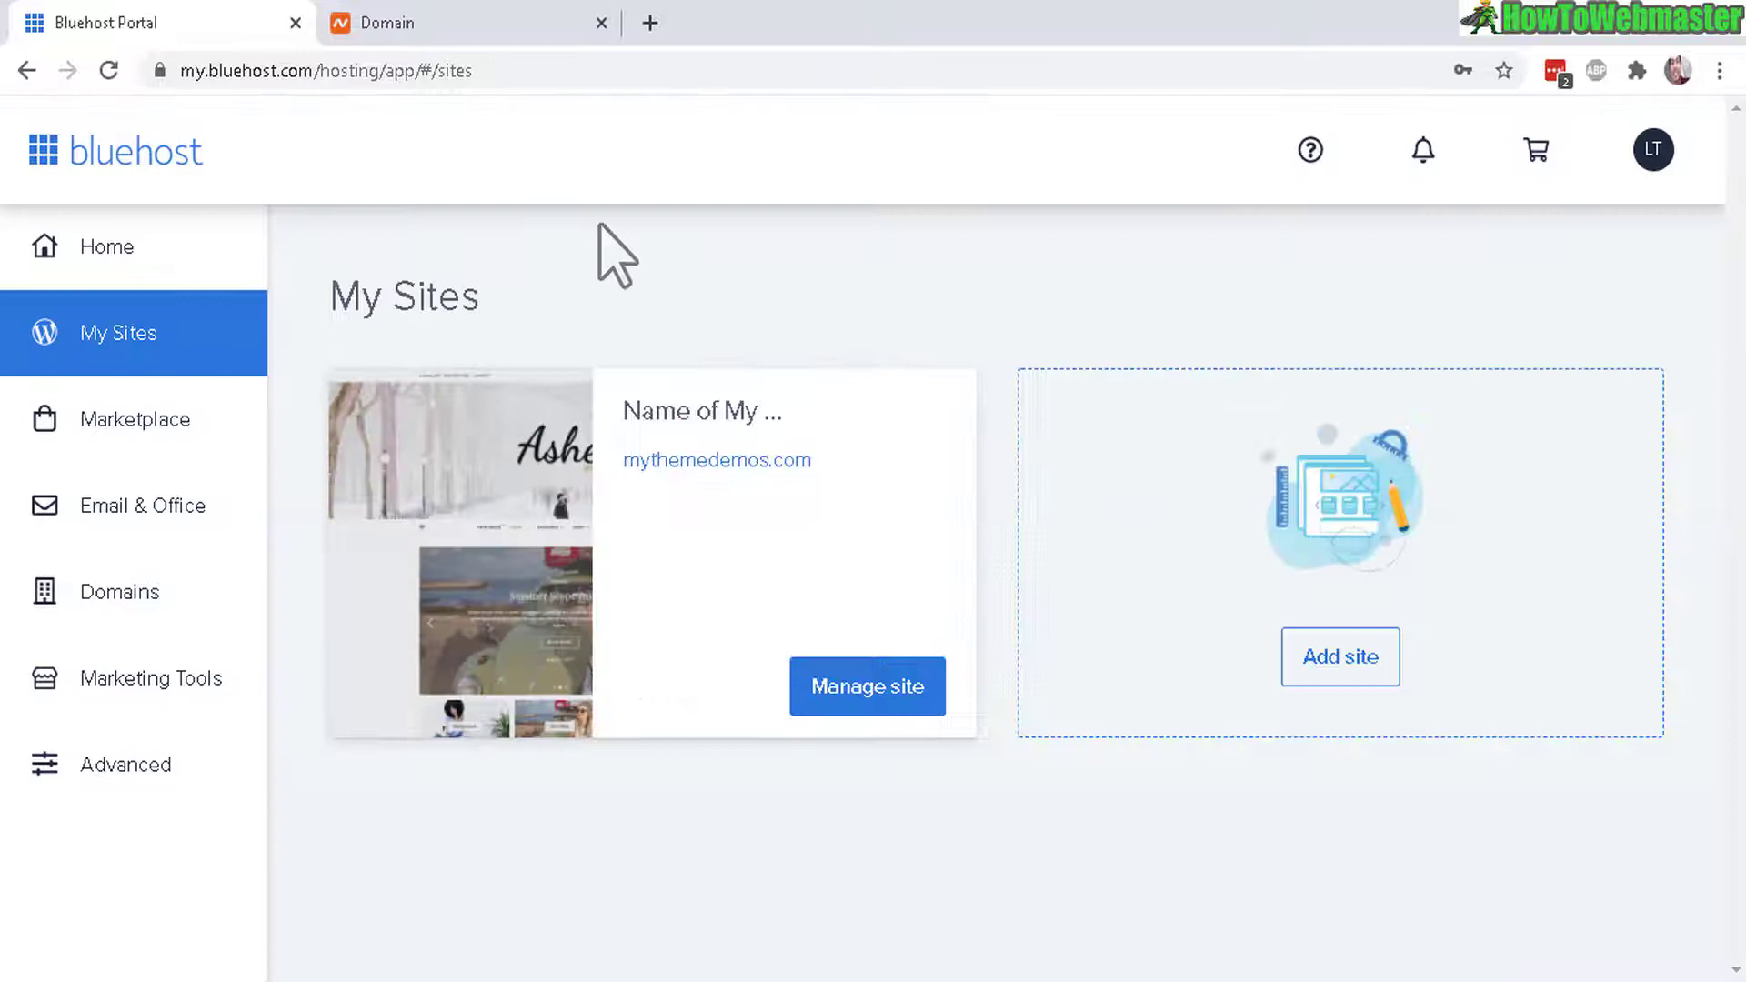
Open My Domains from the Domains sidebar entry, showing mythemedemos.com as primary.
click(106, 593)
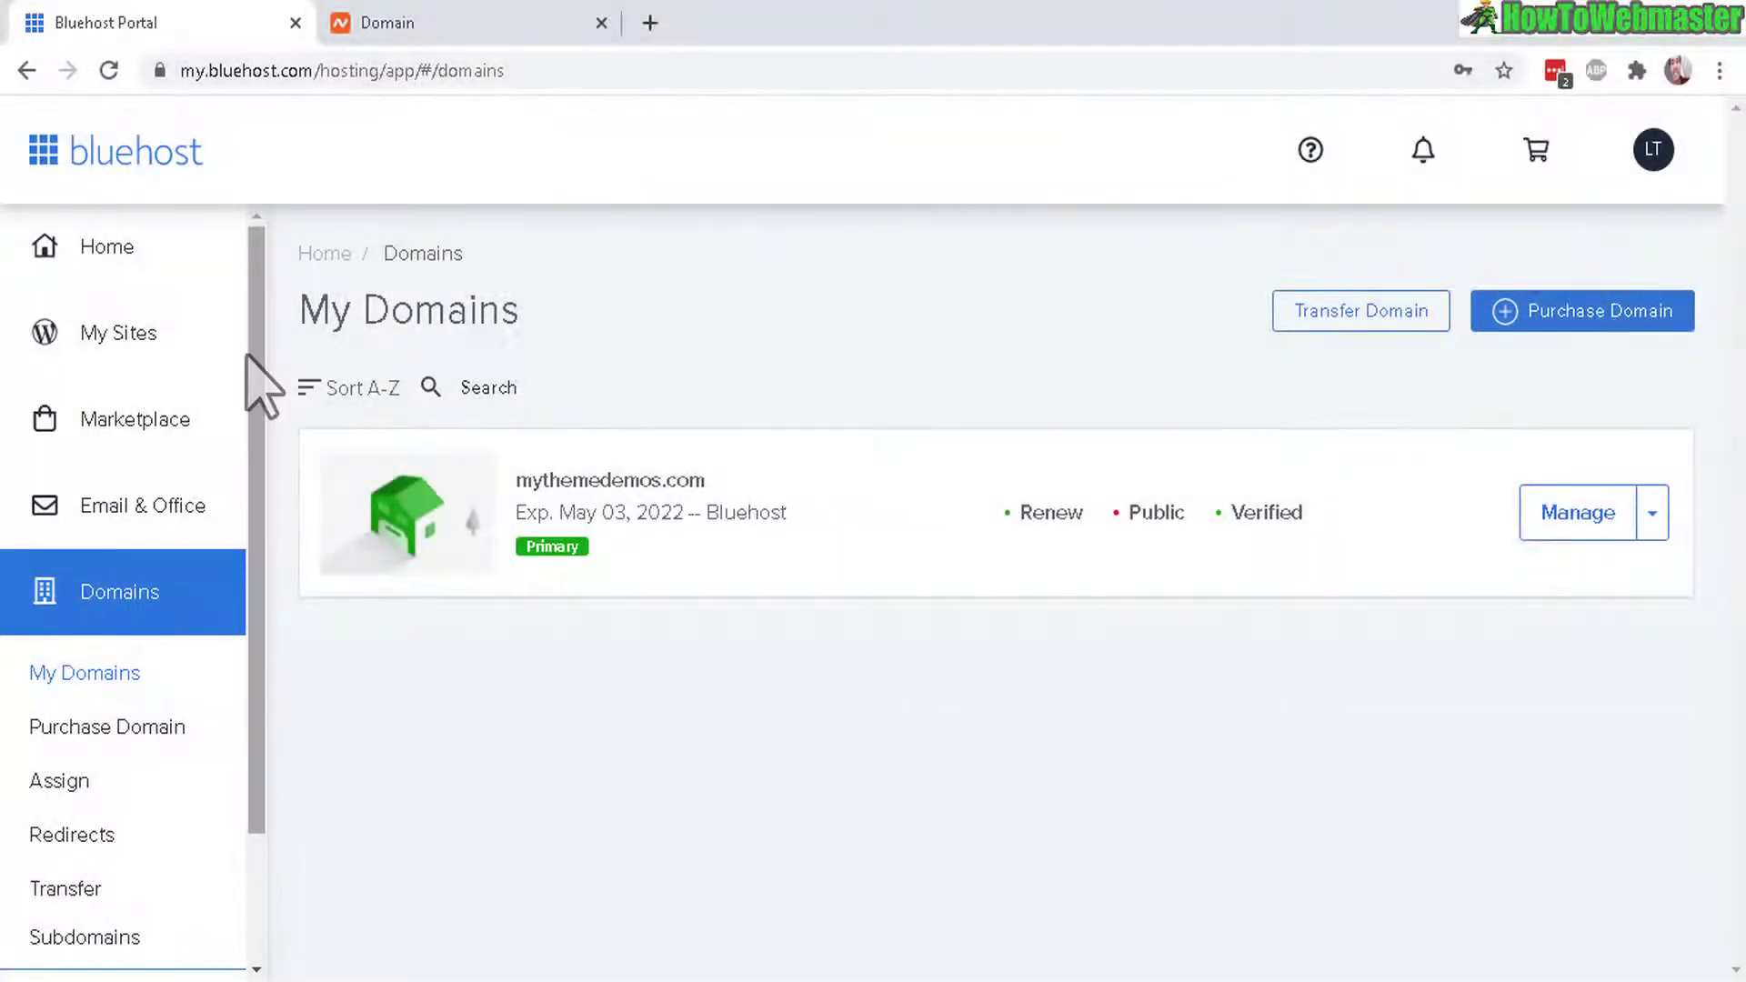
Save demo.capital's Namecheap custom nameservers as ns1.bluehost.com and ns2.bluehost.com.
click(457, 31)
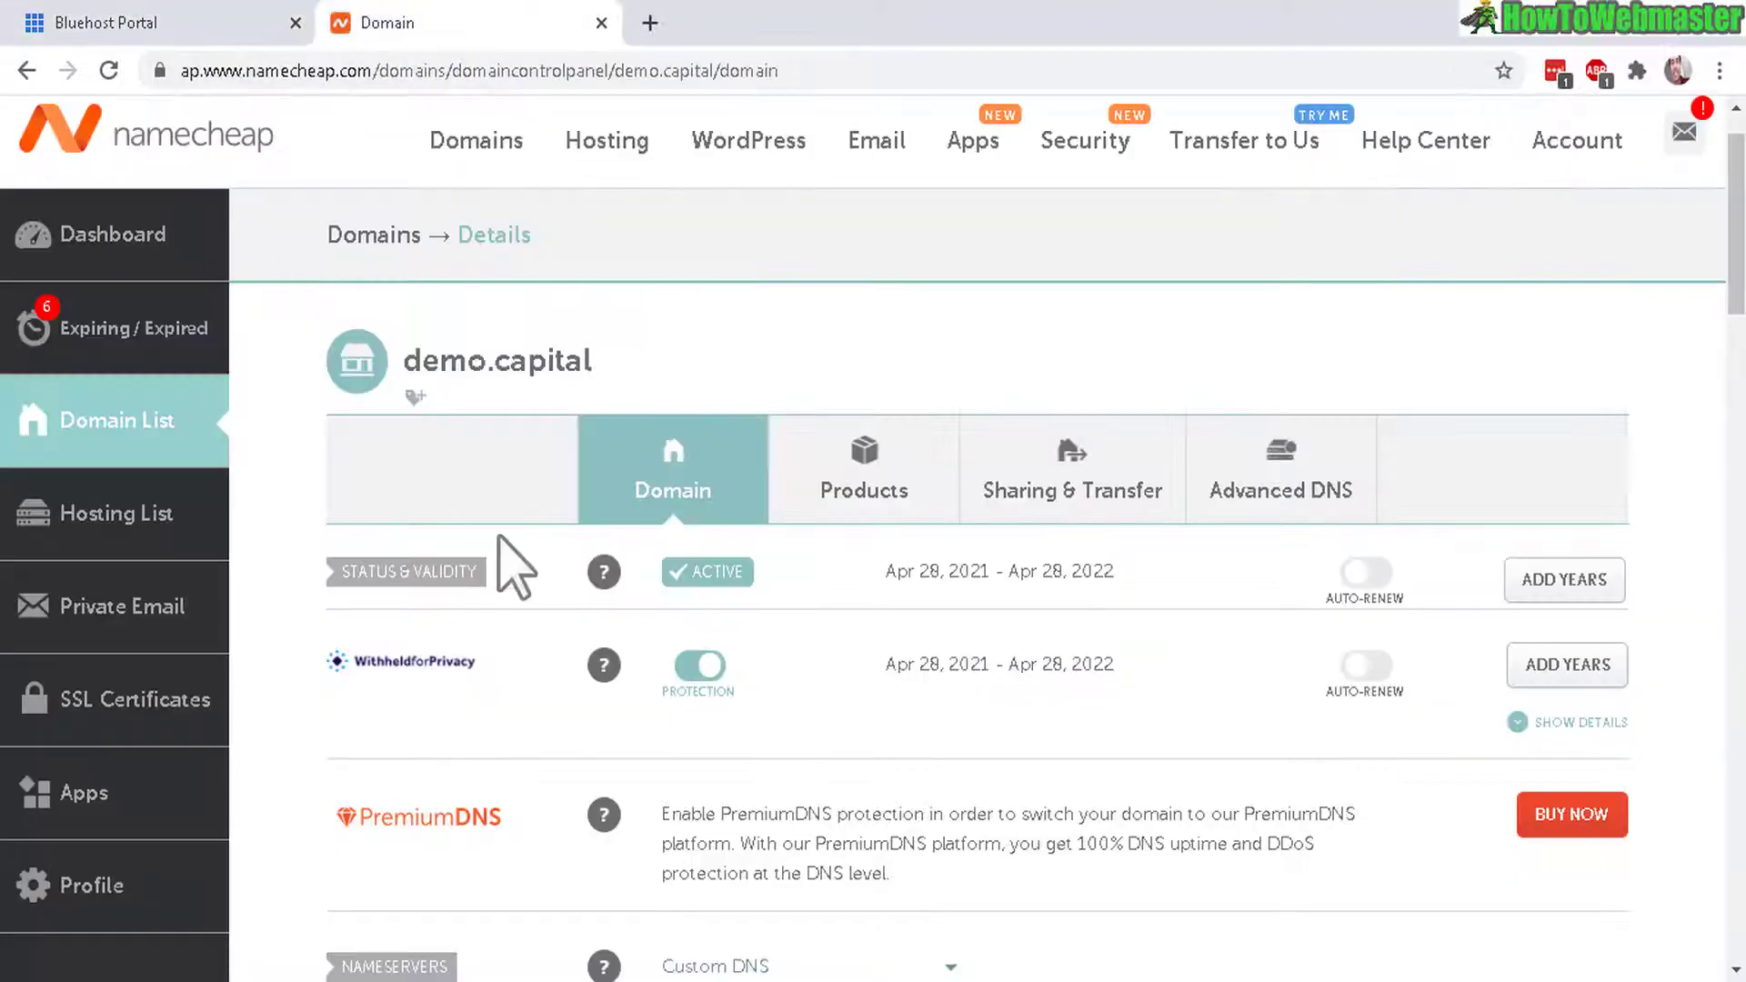
double_click(490, 373)
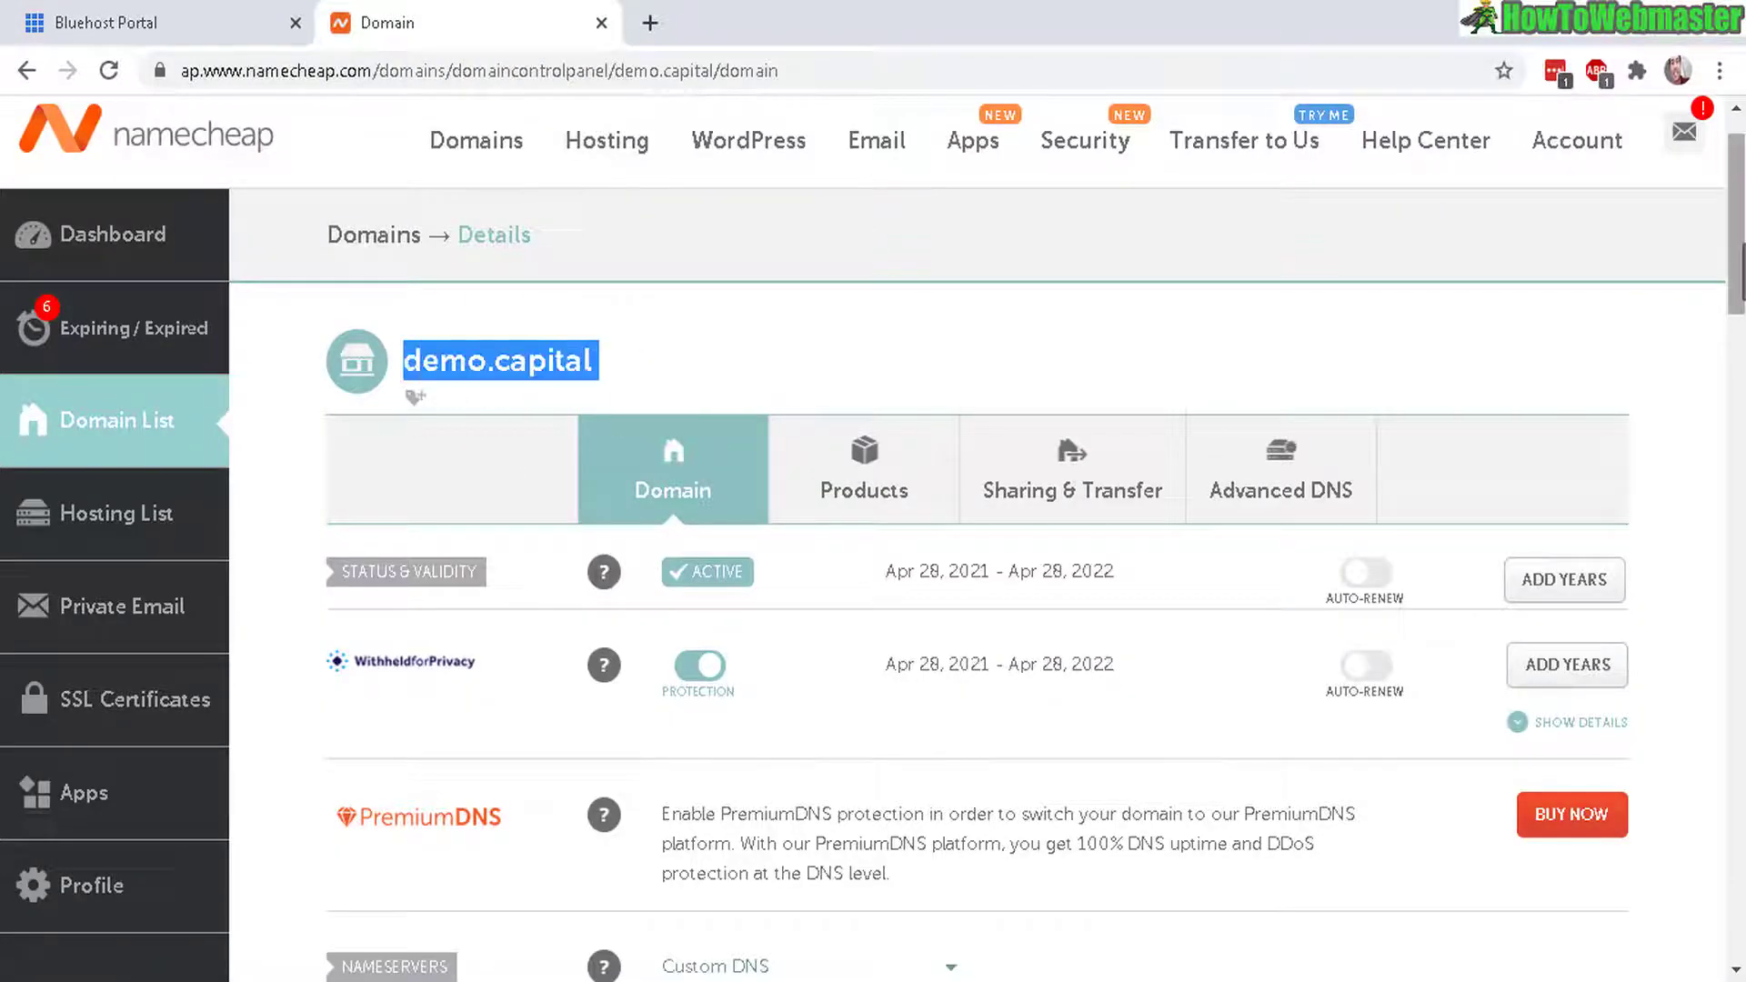
drag(1738, 273, 1739, 362)
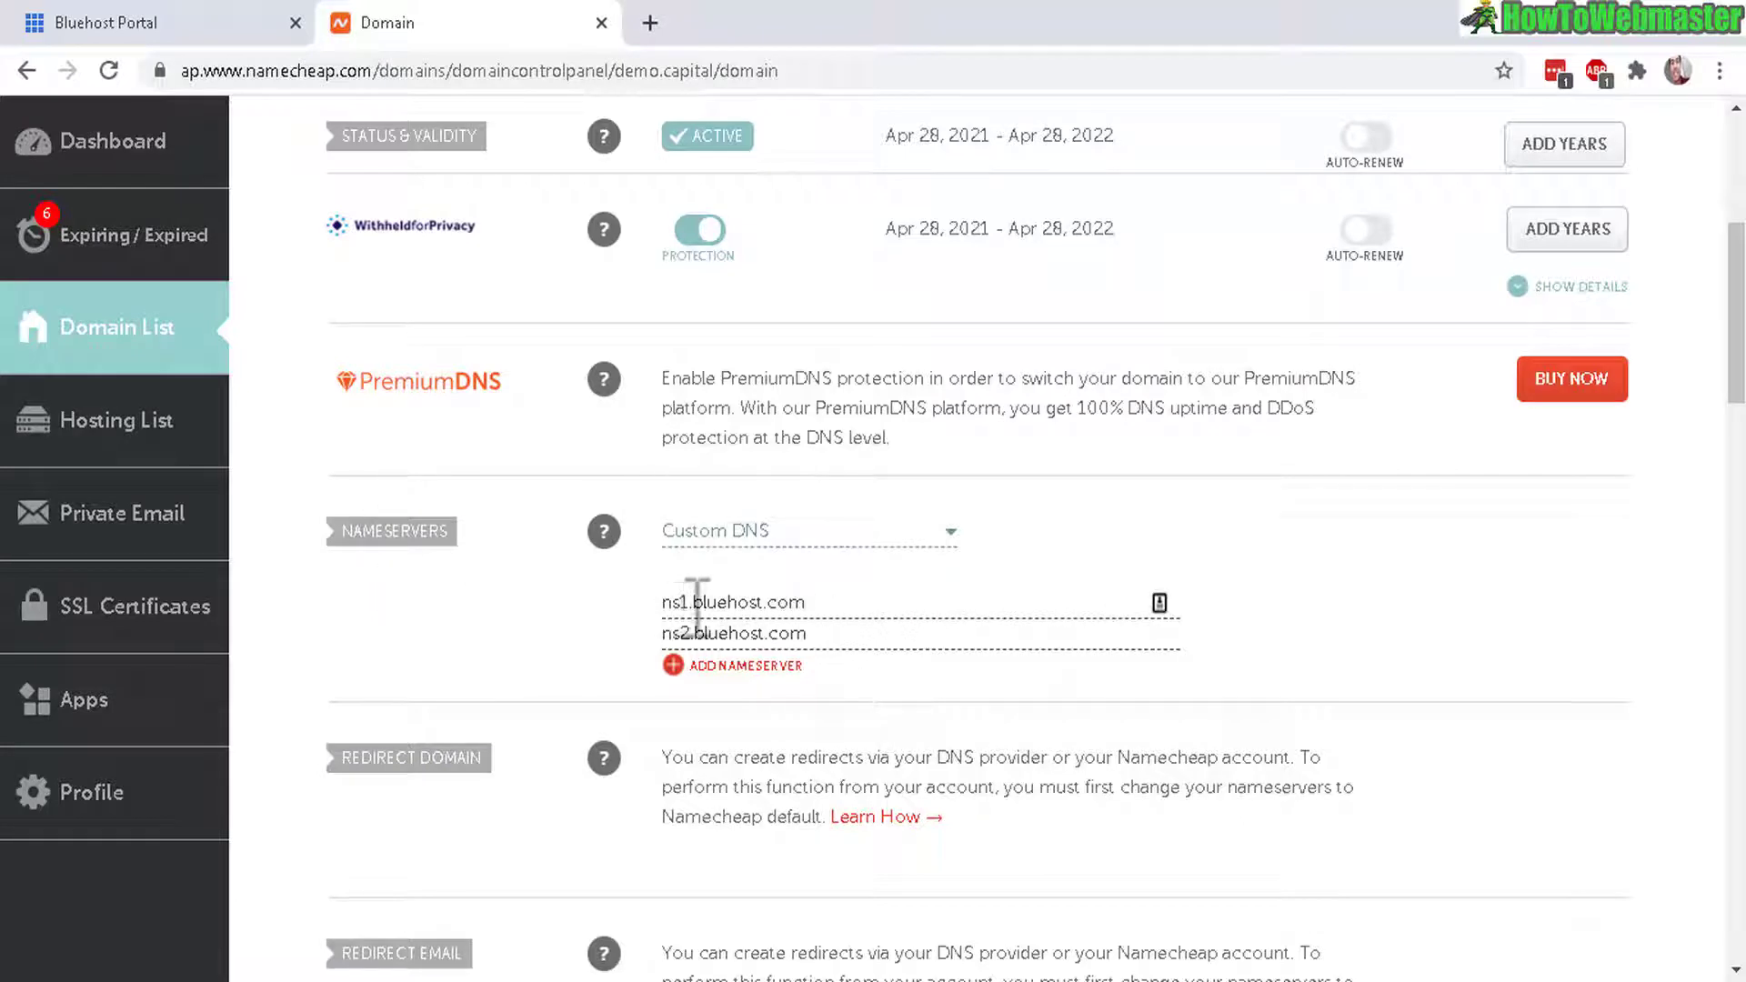
drag(694, 603, 827, 596)
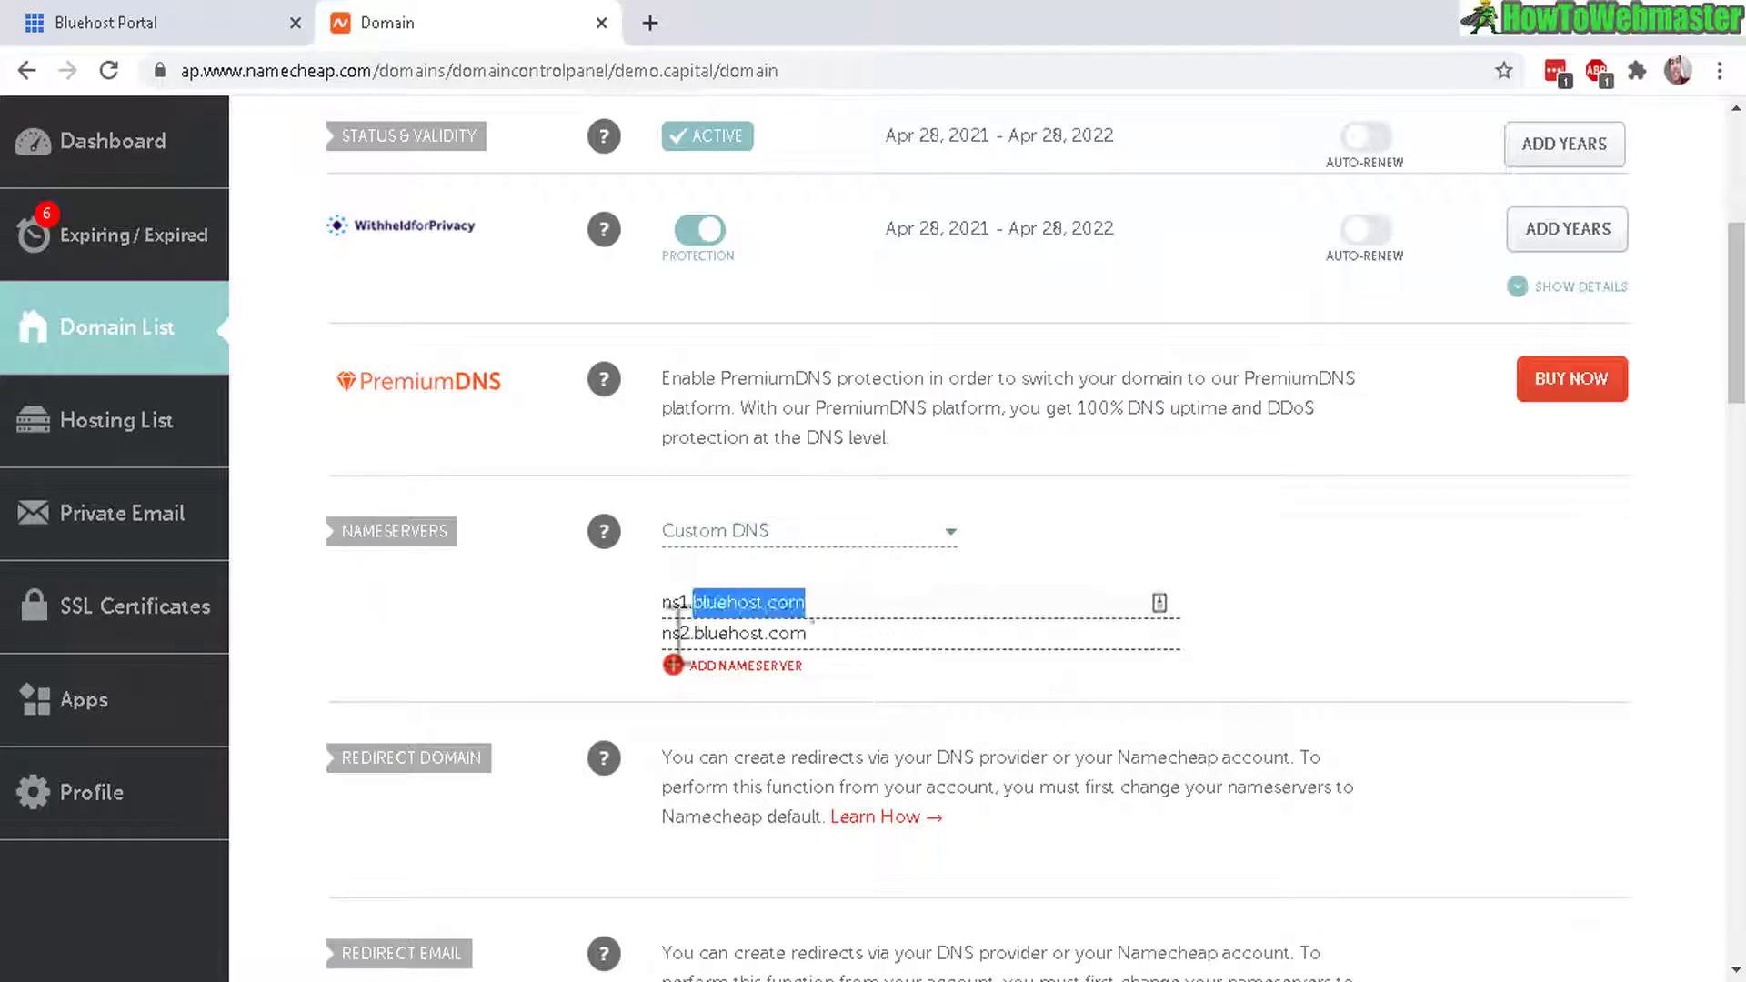
drag(674, 633, 871, 630)
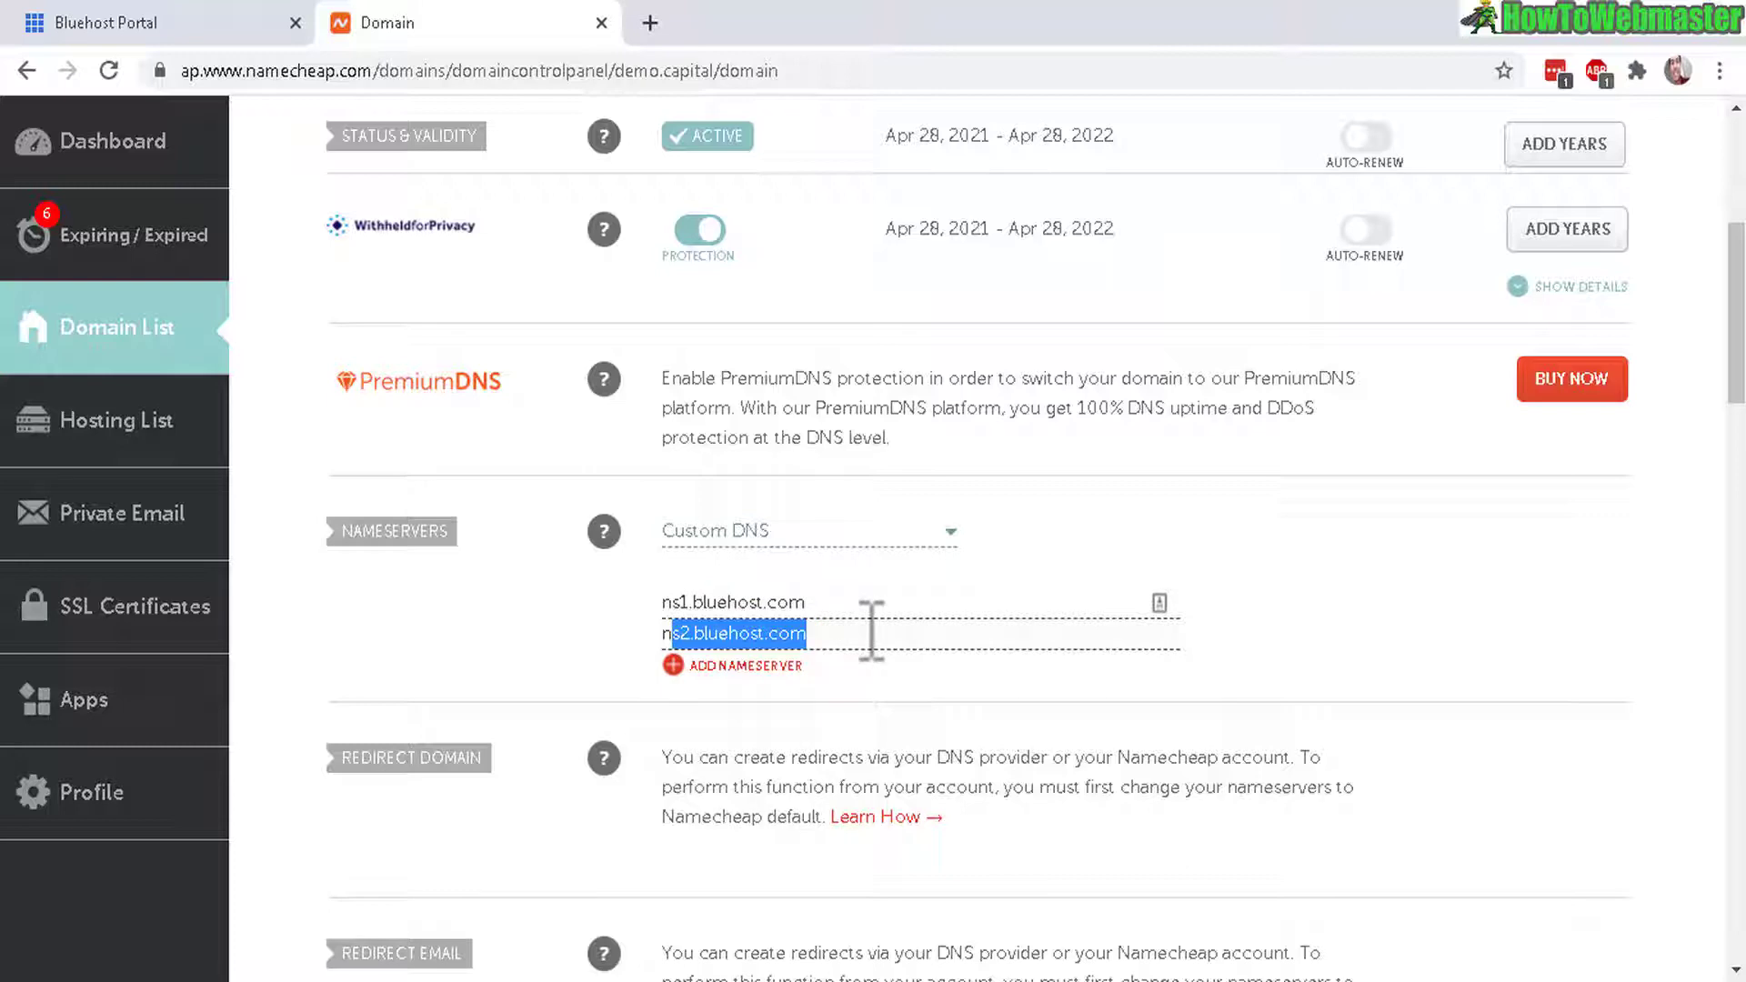
click(871, 631)
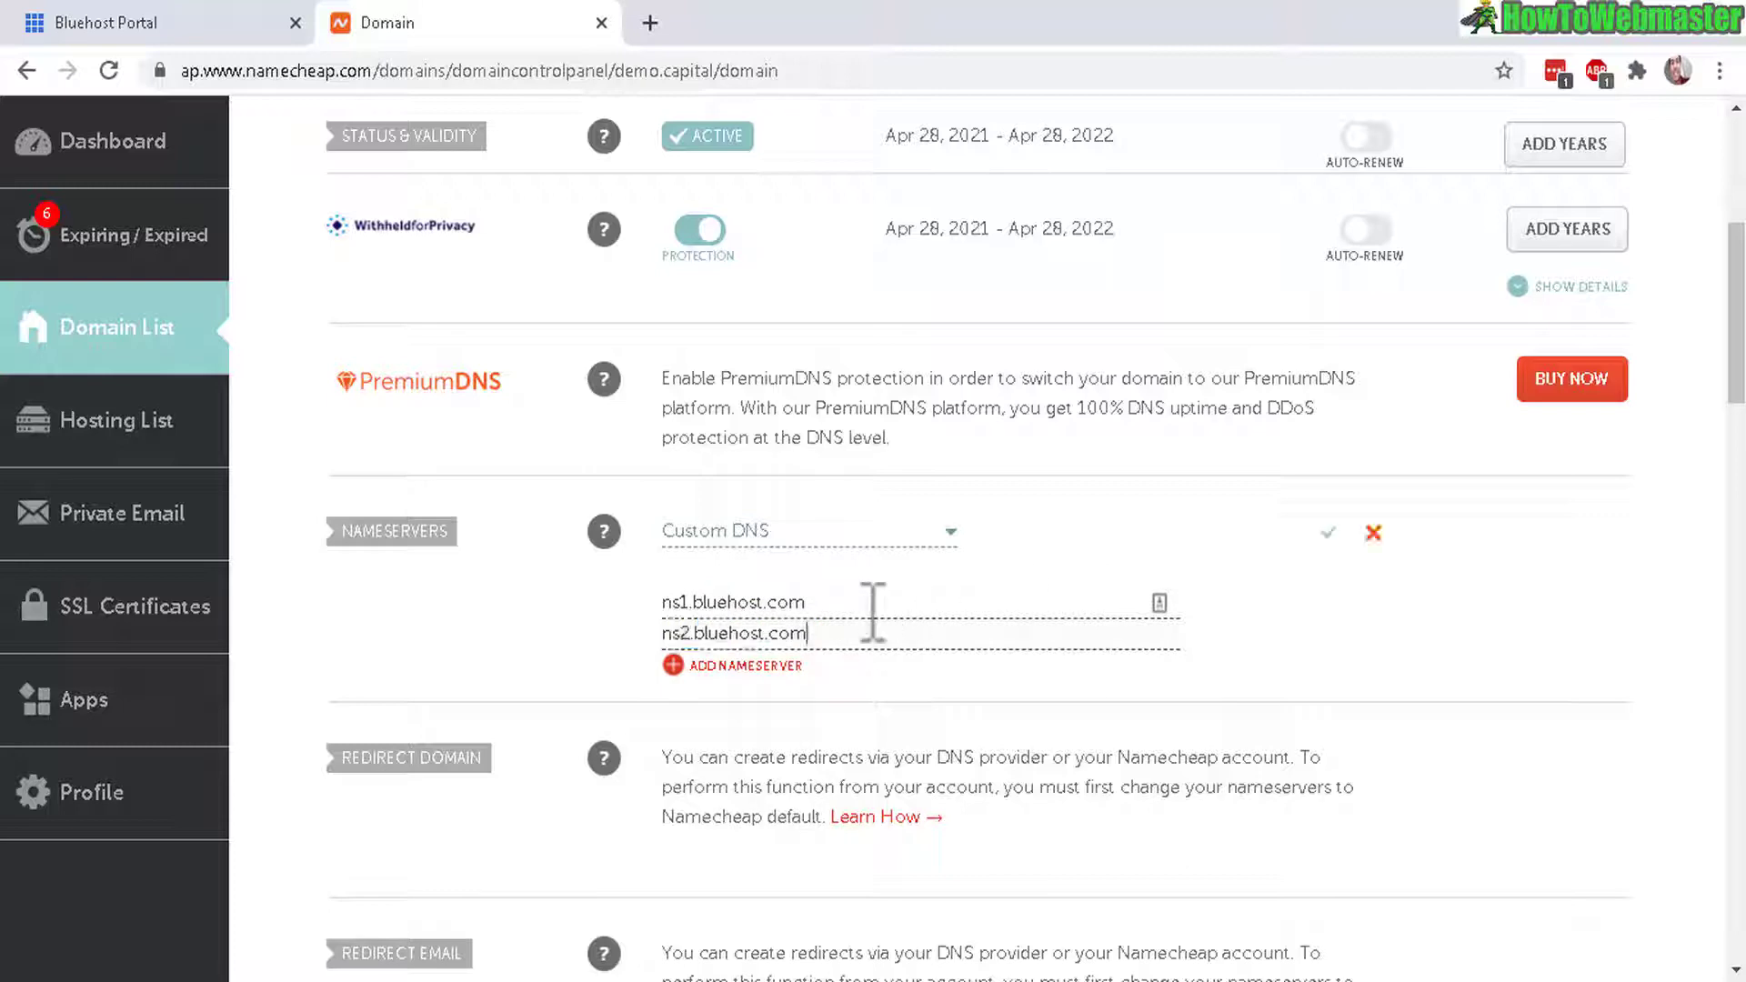
click(1328, 537)
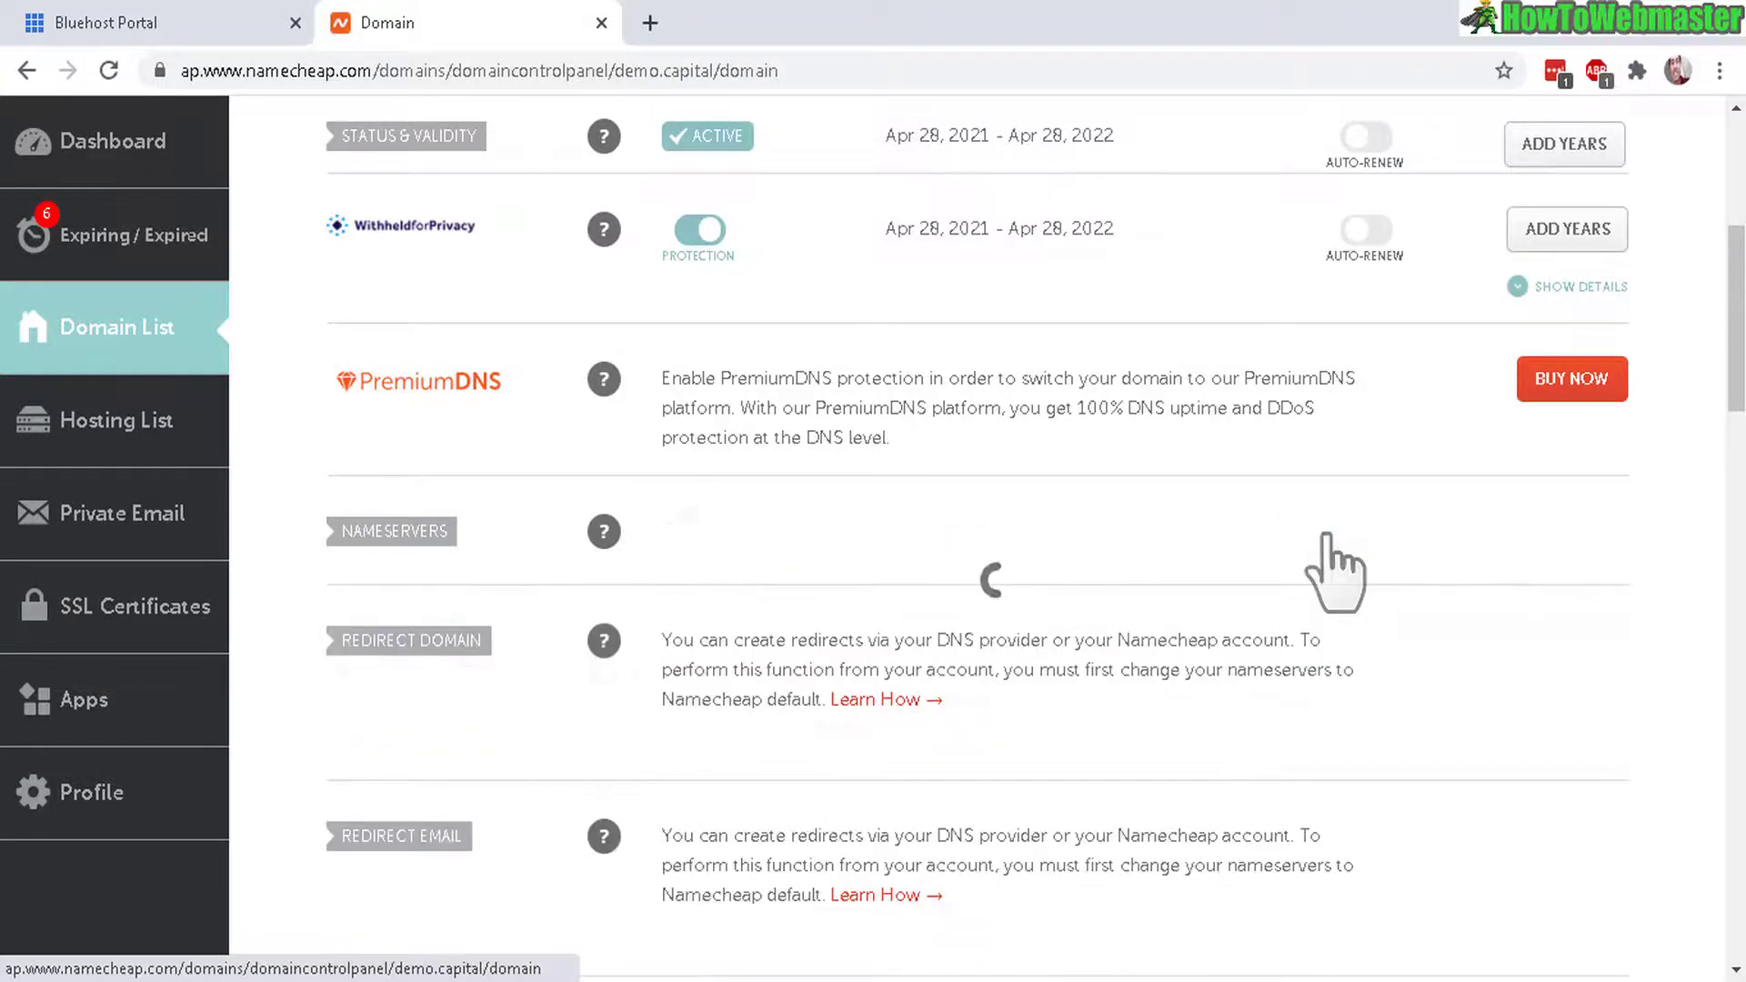
Switch back to the Bluehost portal's My Domains page and scroll the sidebar down.
click(136, 20)
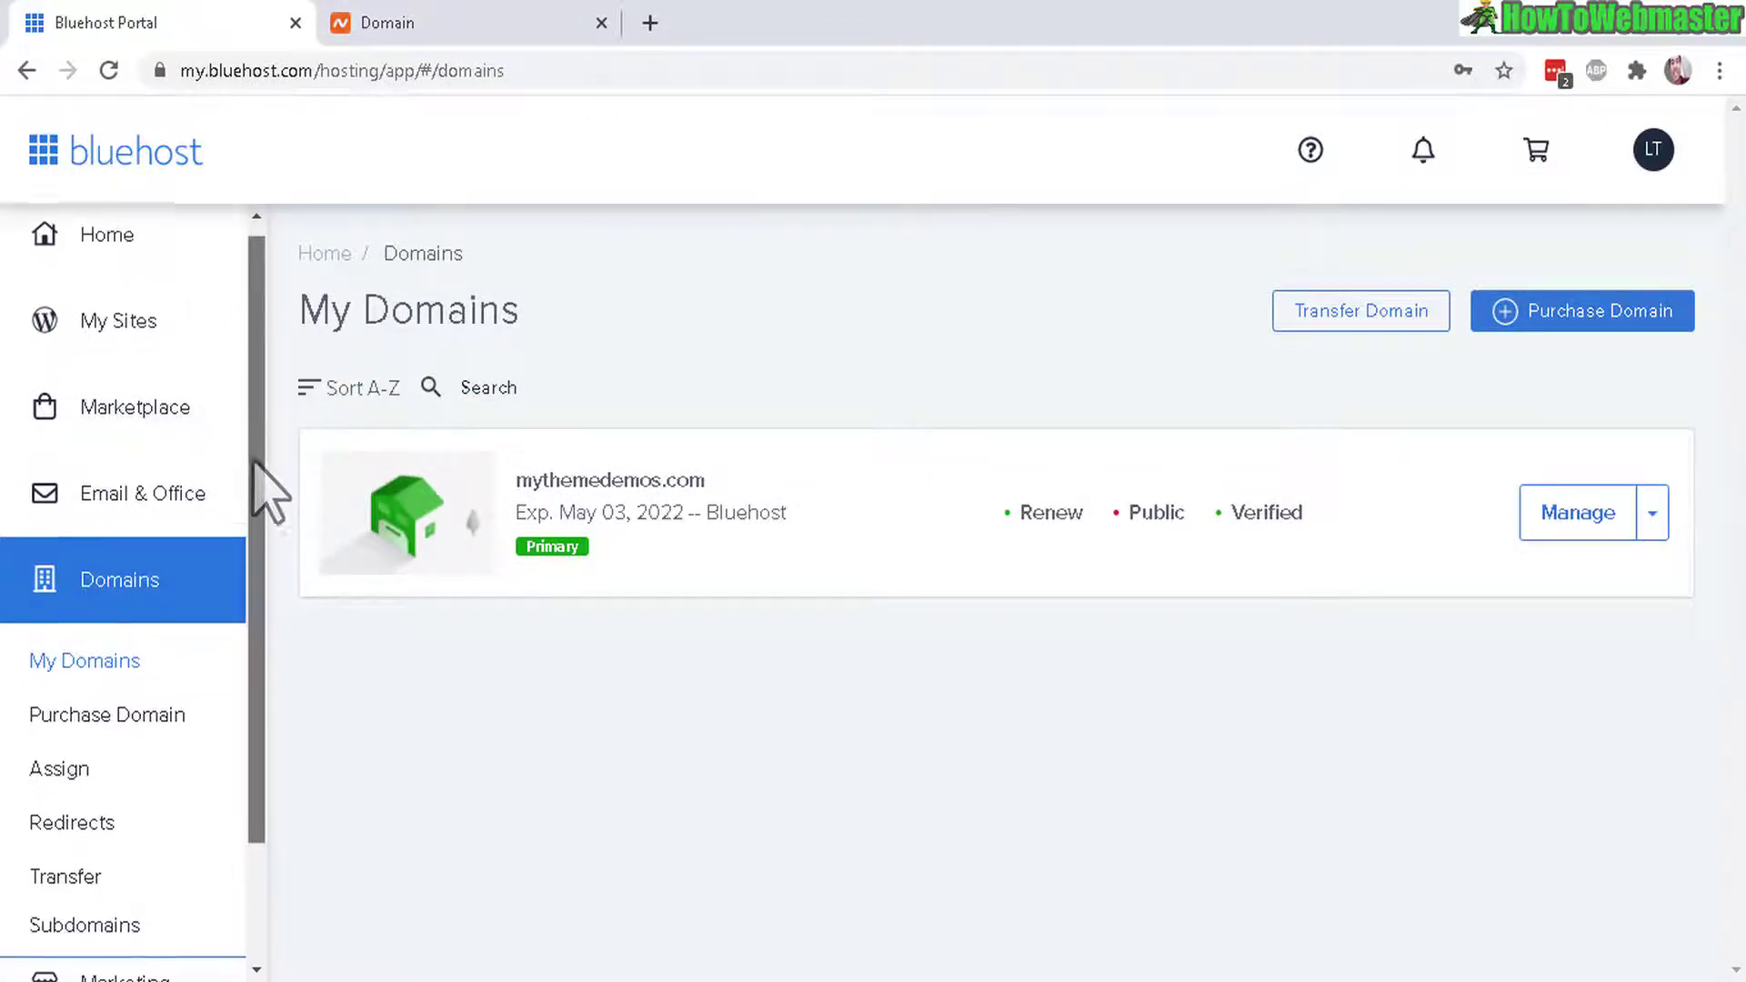
scroll(245, 592, down, 2)
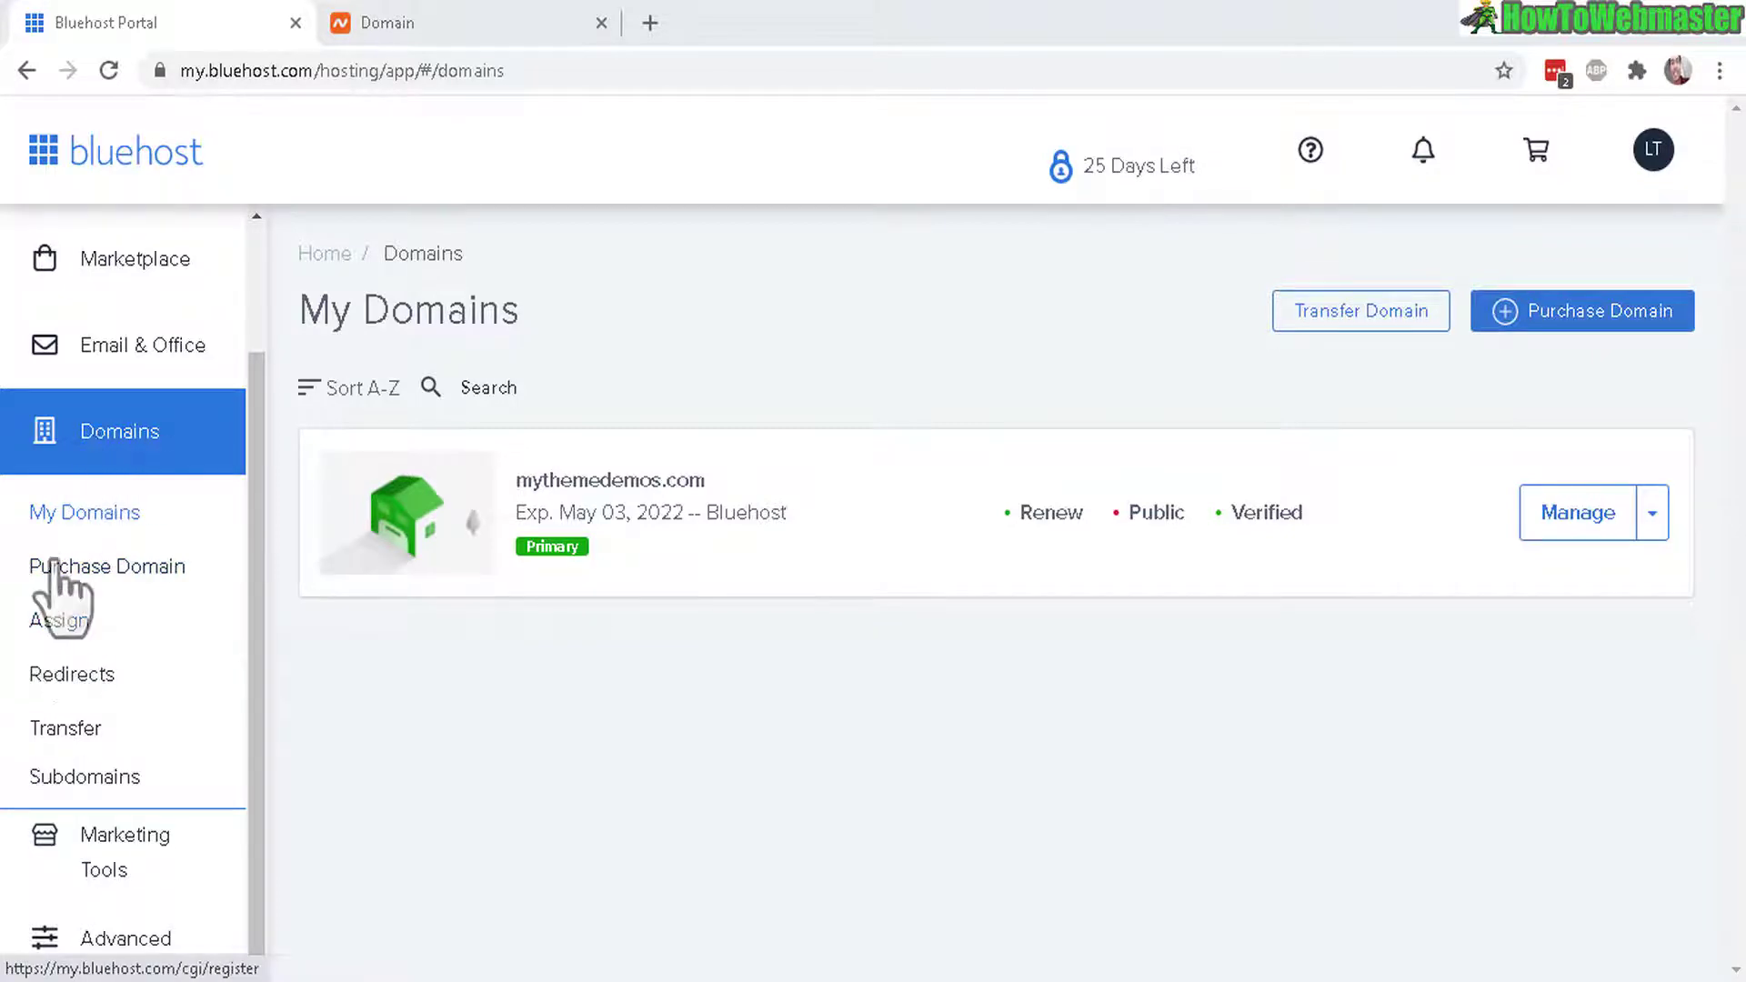
Paste demo.capital into the assign-domain form and confirm ownership is verified via NS1.BLUEHOST.COM.
click(60, 622)
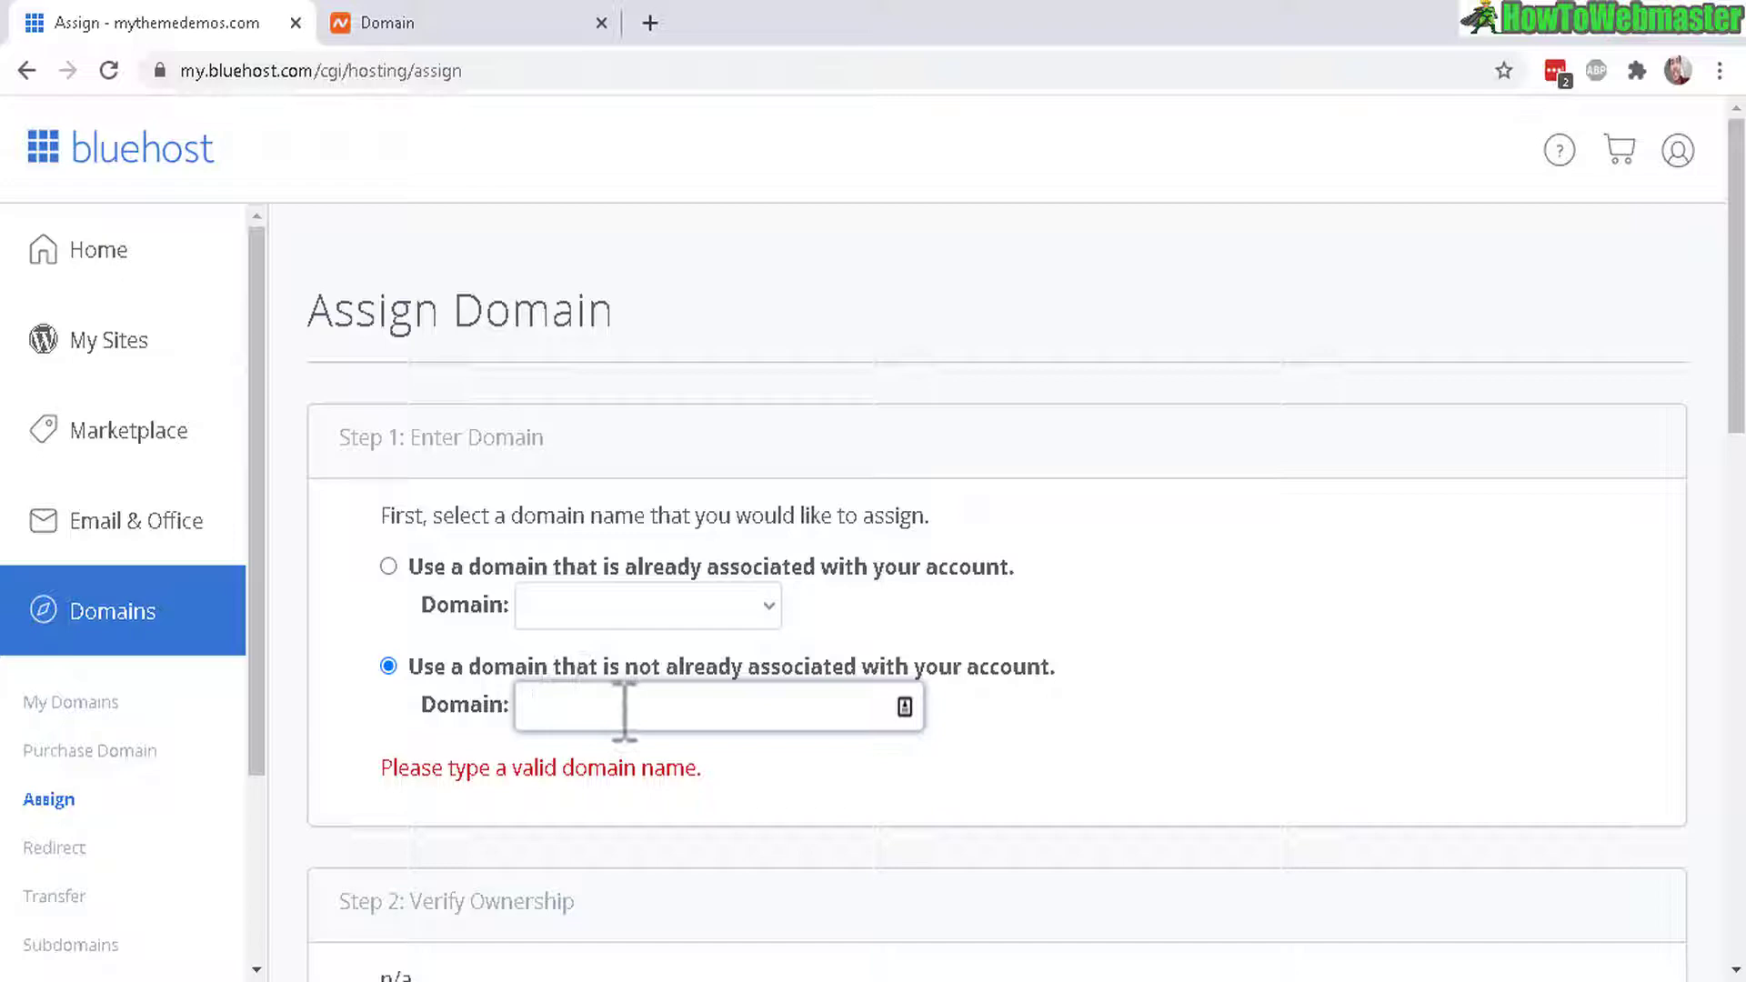
click(401, 20)
drag(599, 217, 429, 214)
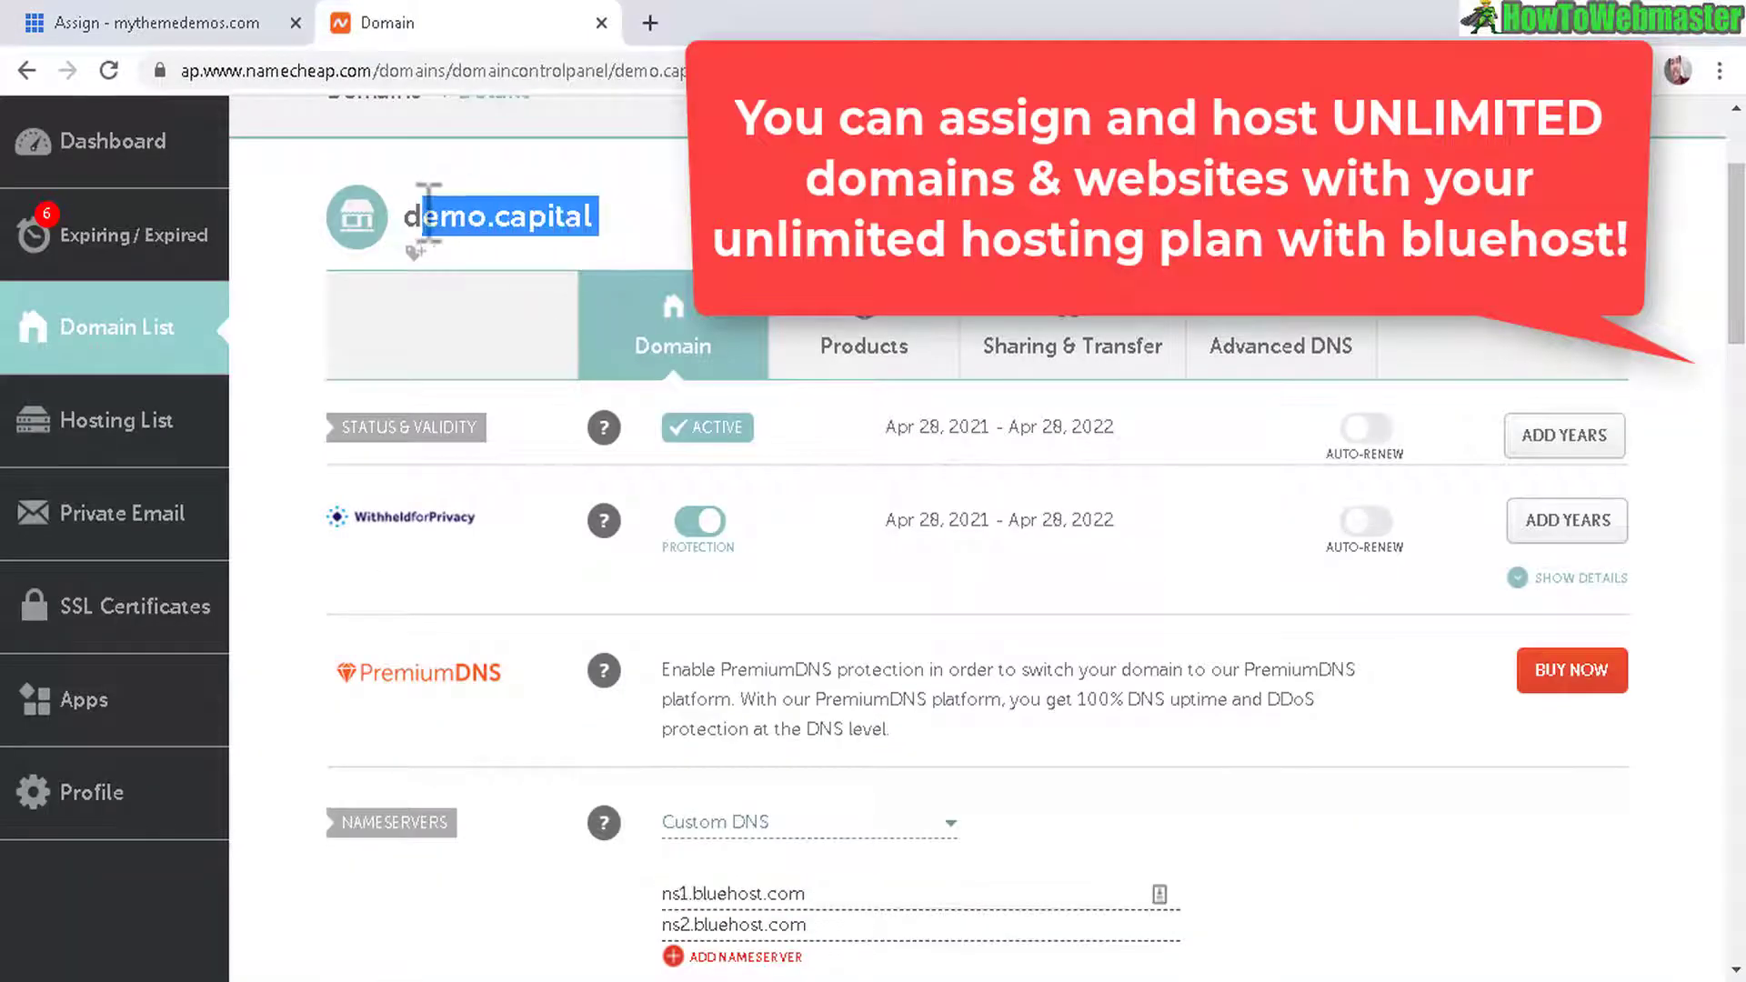
click(273, 23)
text(demo.capital)
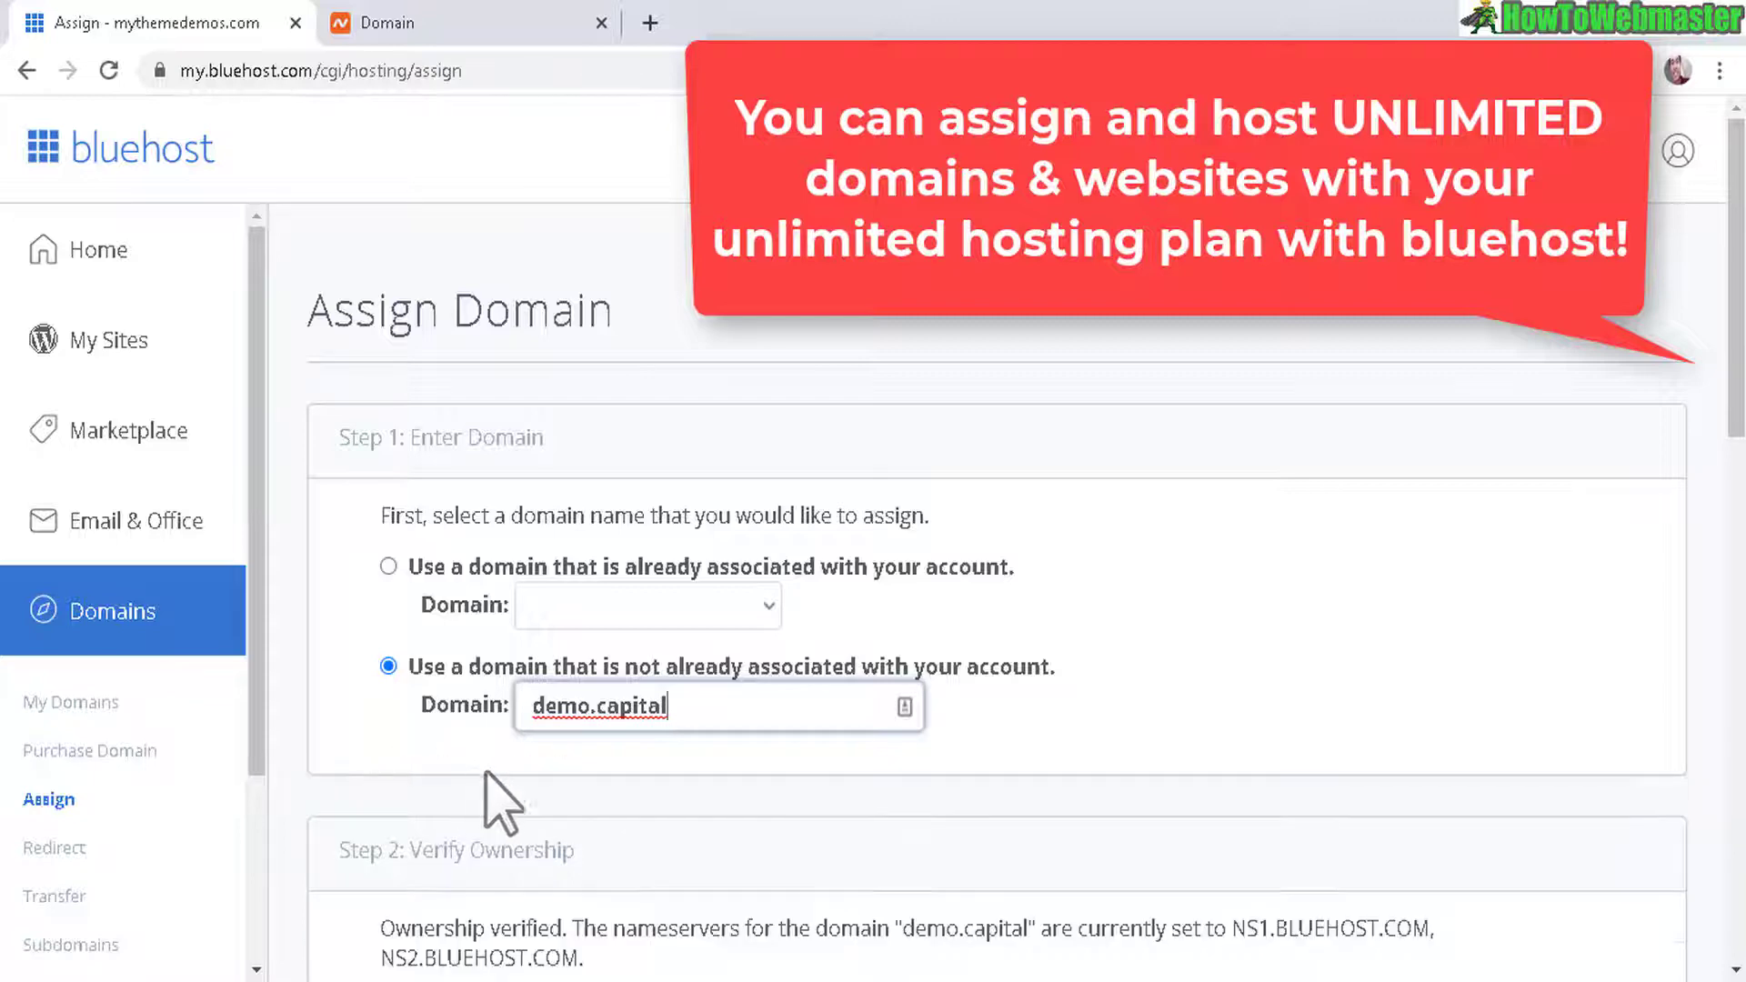
scroll(635, 770, down, 2)
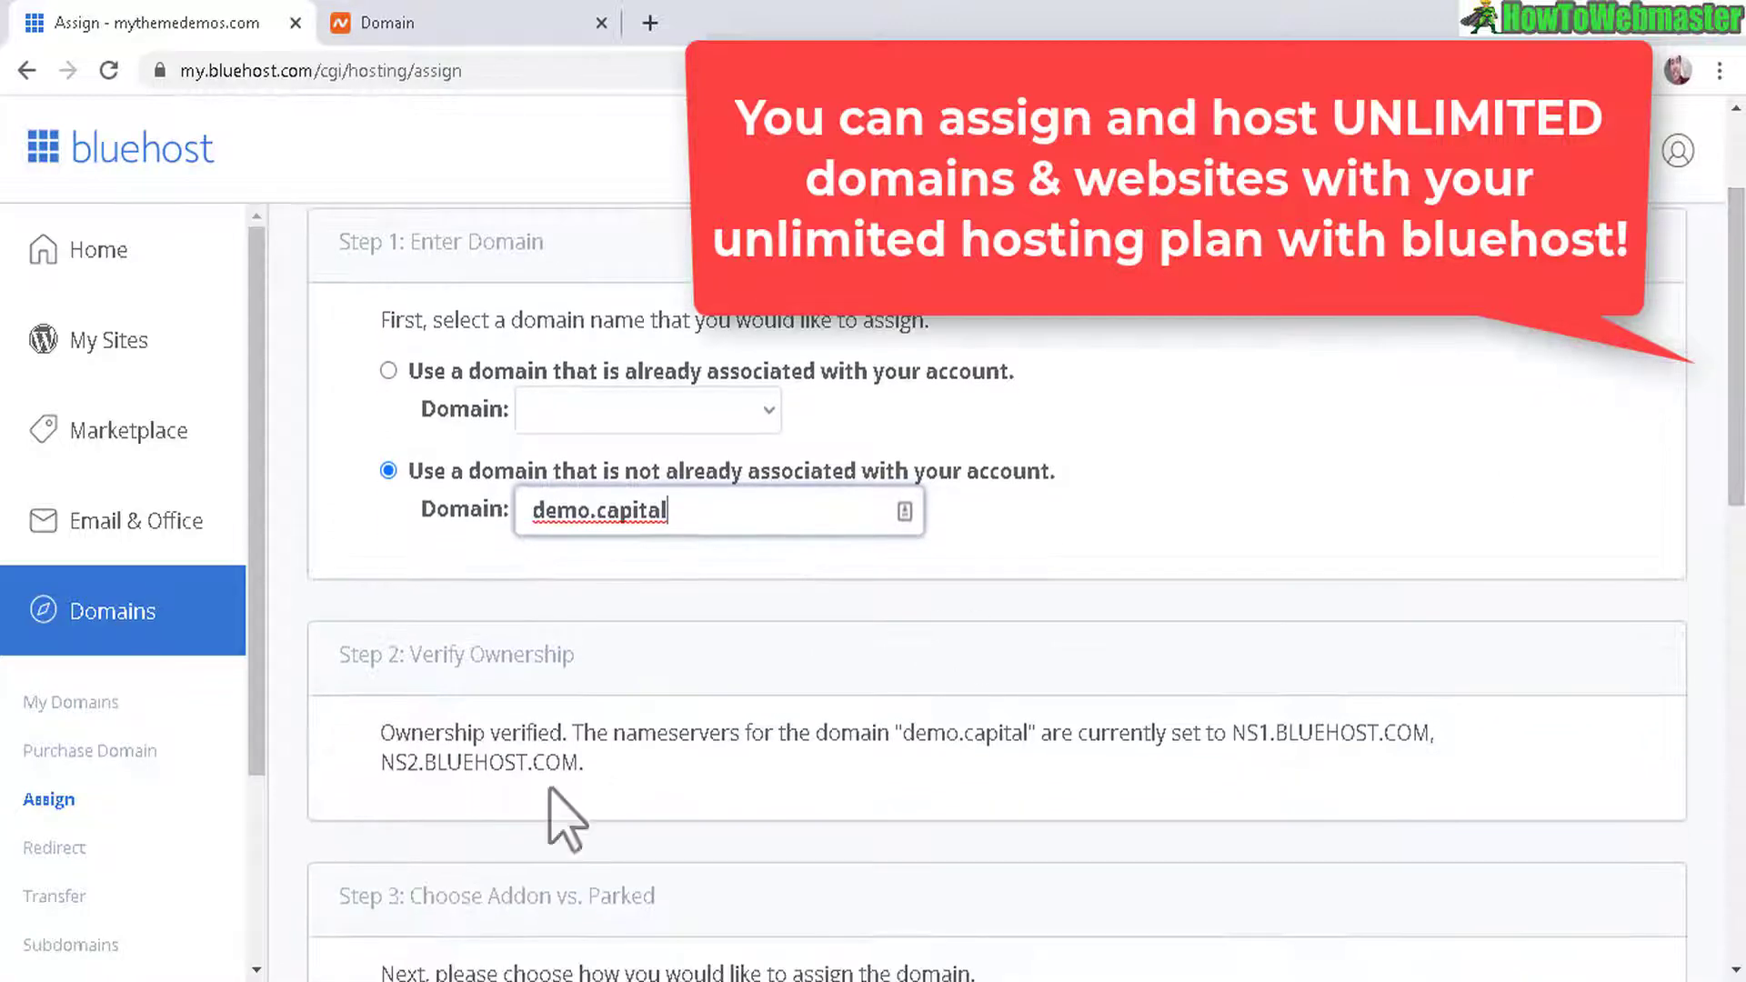
drag(484, 741, 557, 741)
click(889, 762)
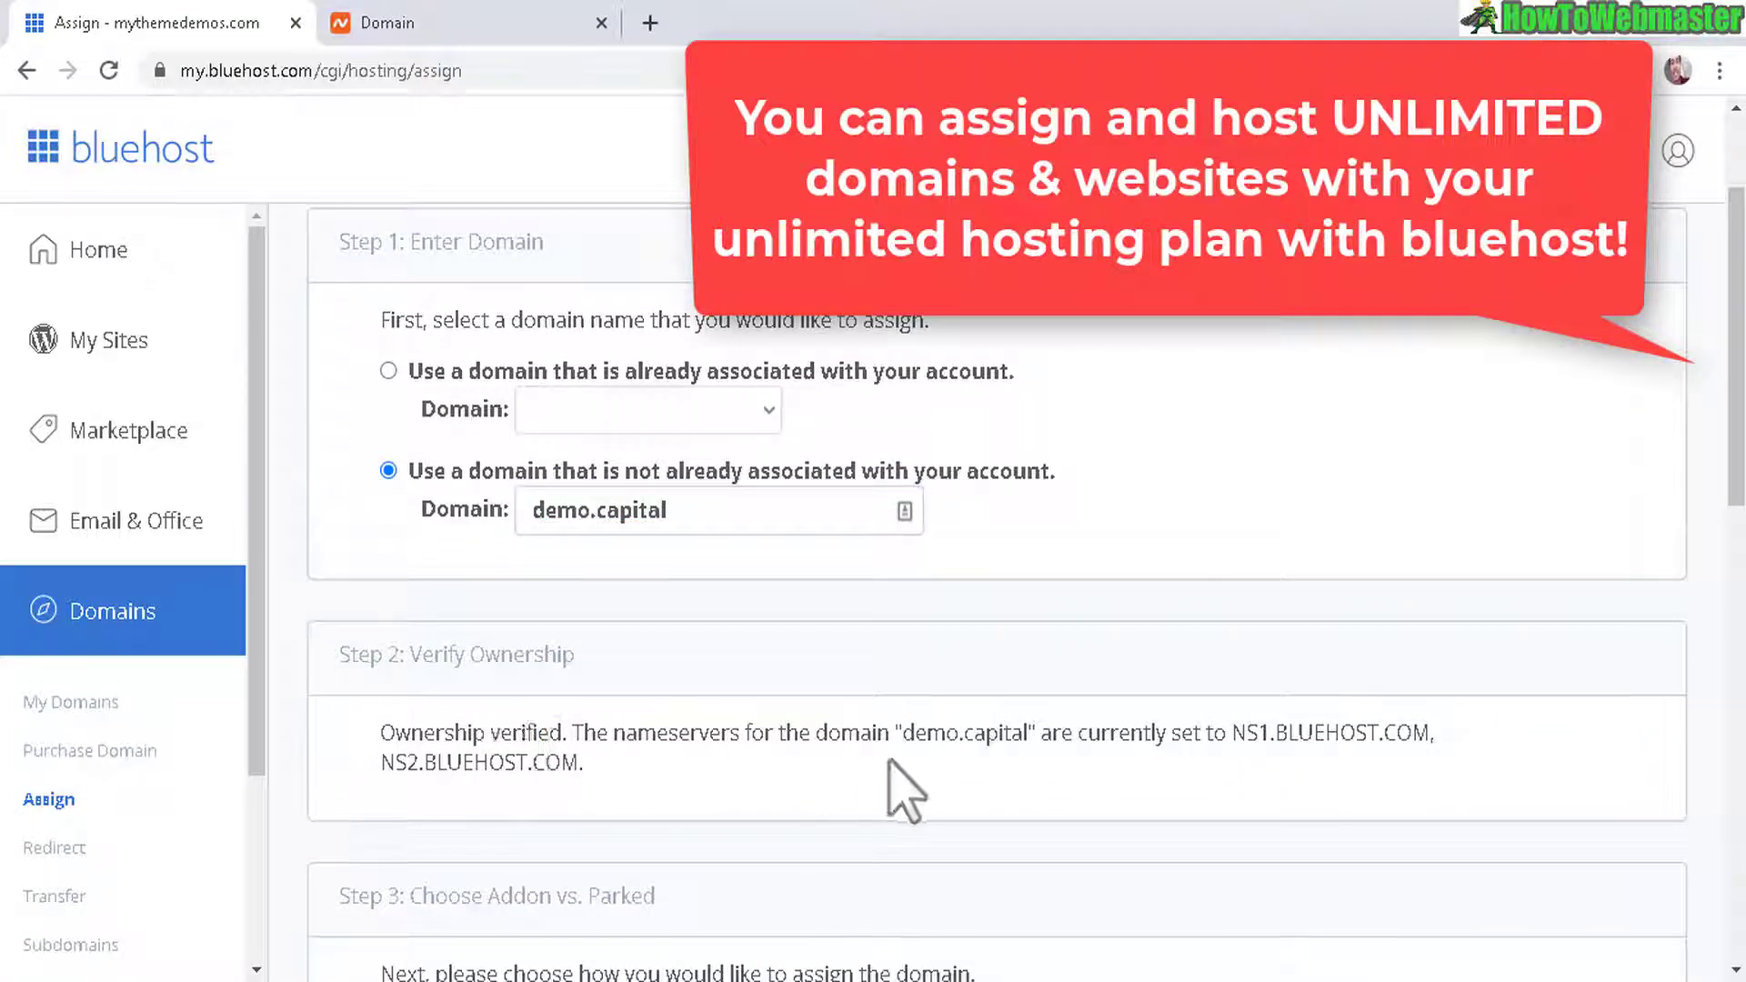
double_click(1268, 735)
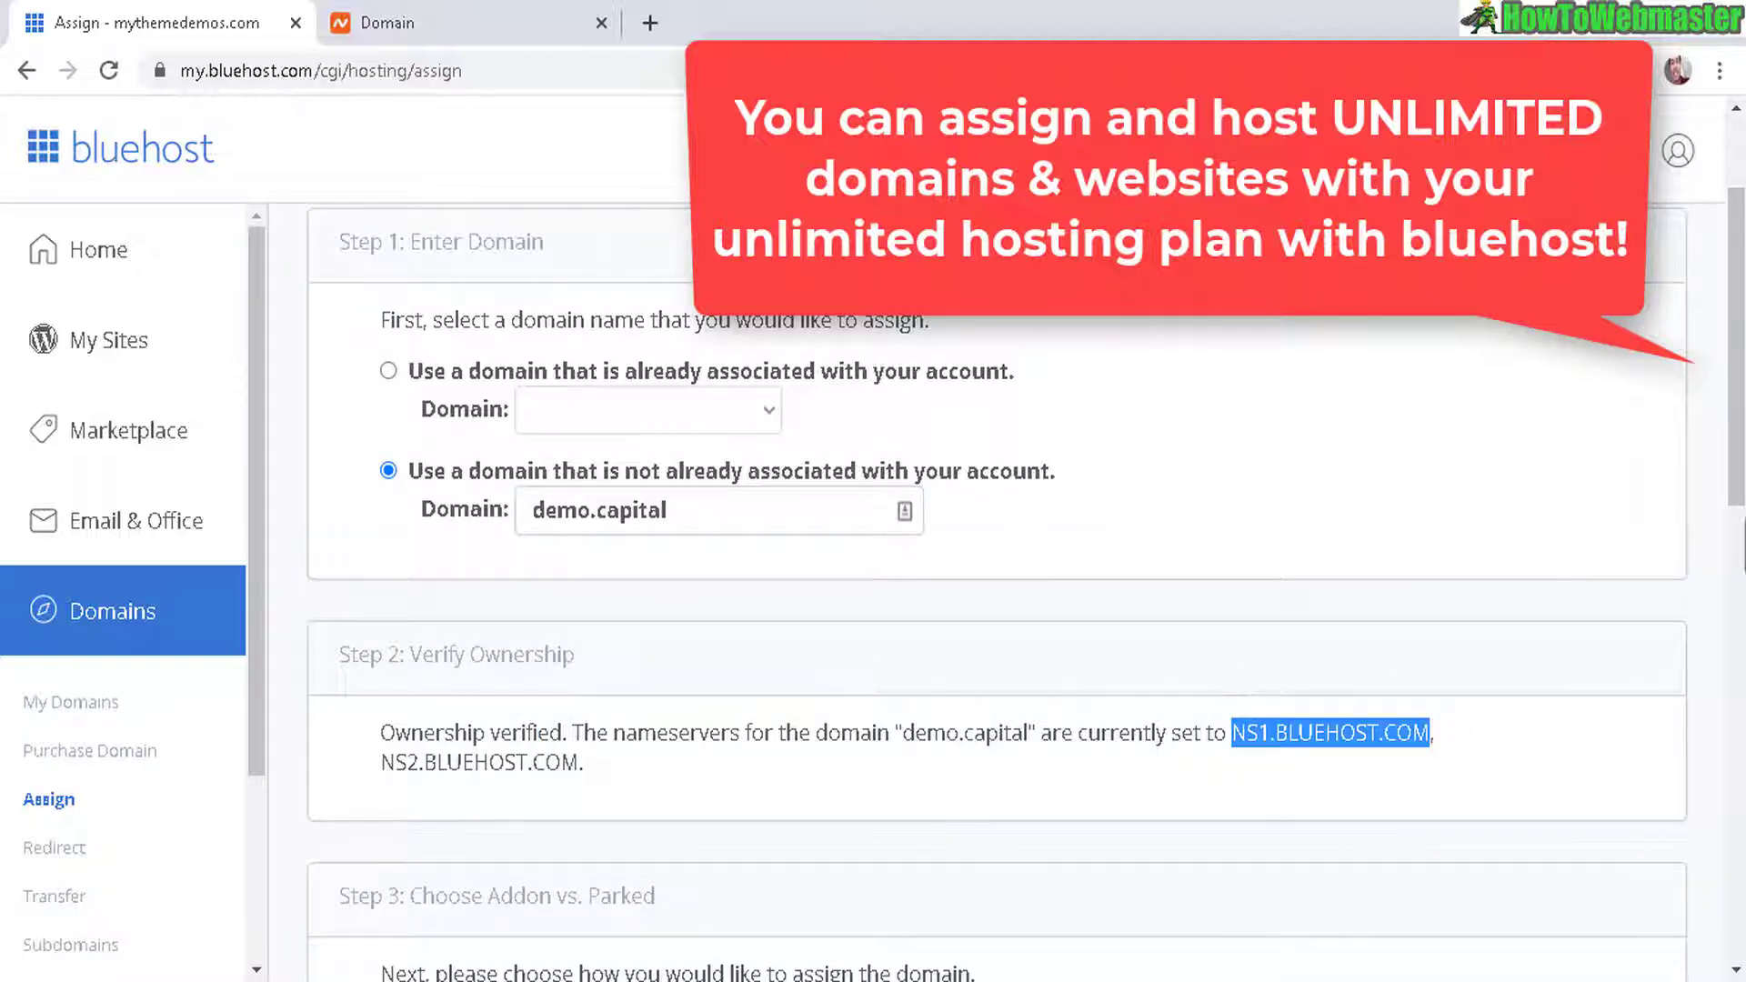
Assign demo.capital as an addon domain with new directory demo and sub-domain demo-capital.
scroll(1092, 592, down, 6)
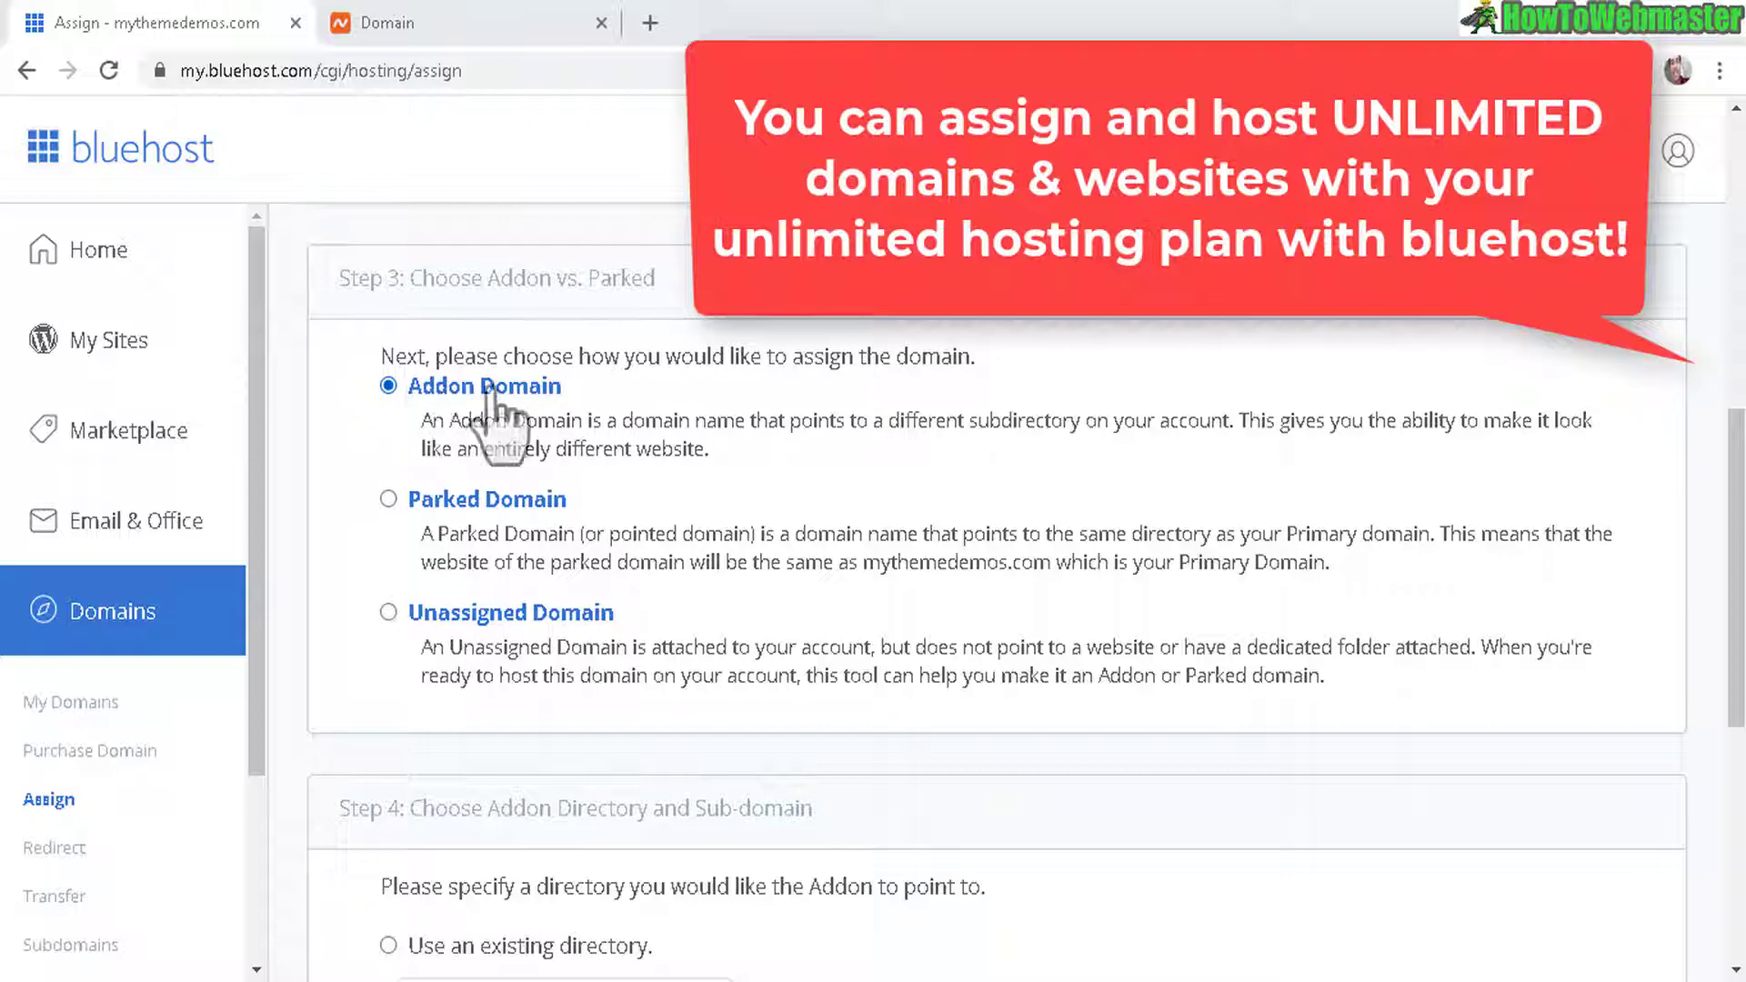
scroll(971, 459, down, 7)
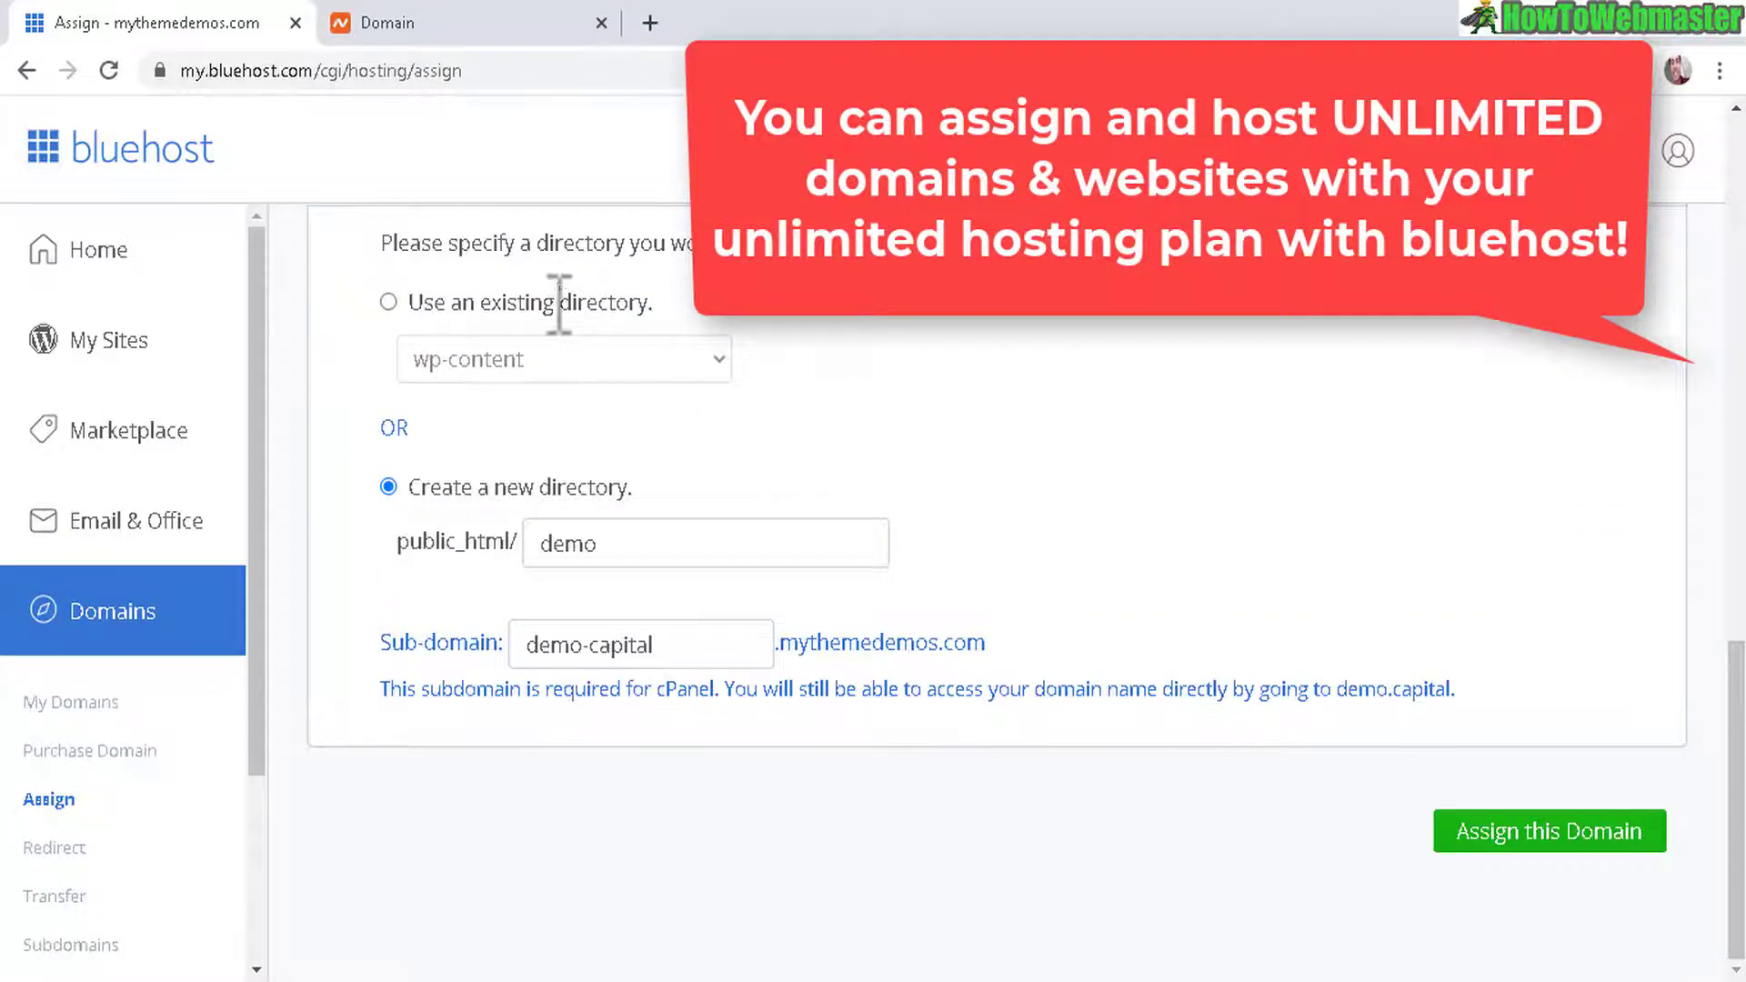
scroll(1739, 710, up, 1)
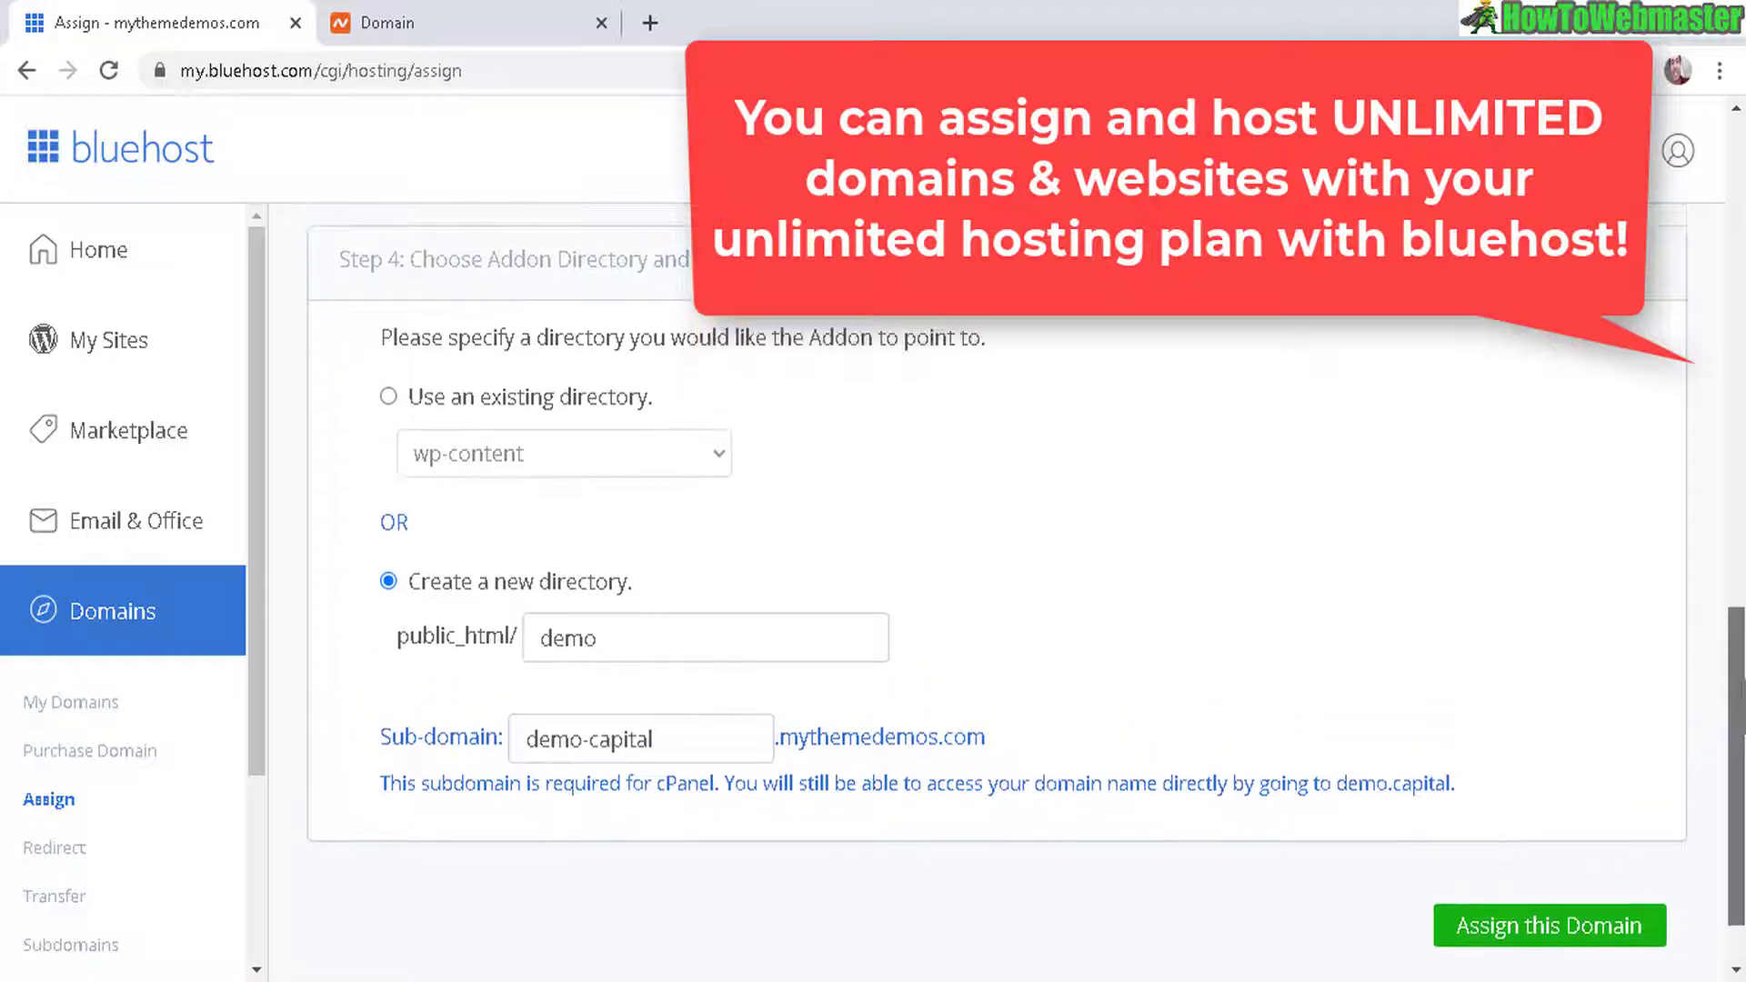
scroll(1739, 709, down, 1)
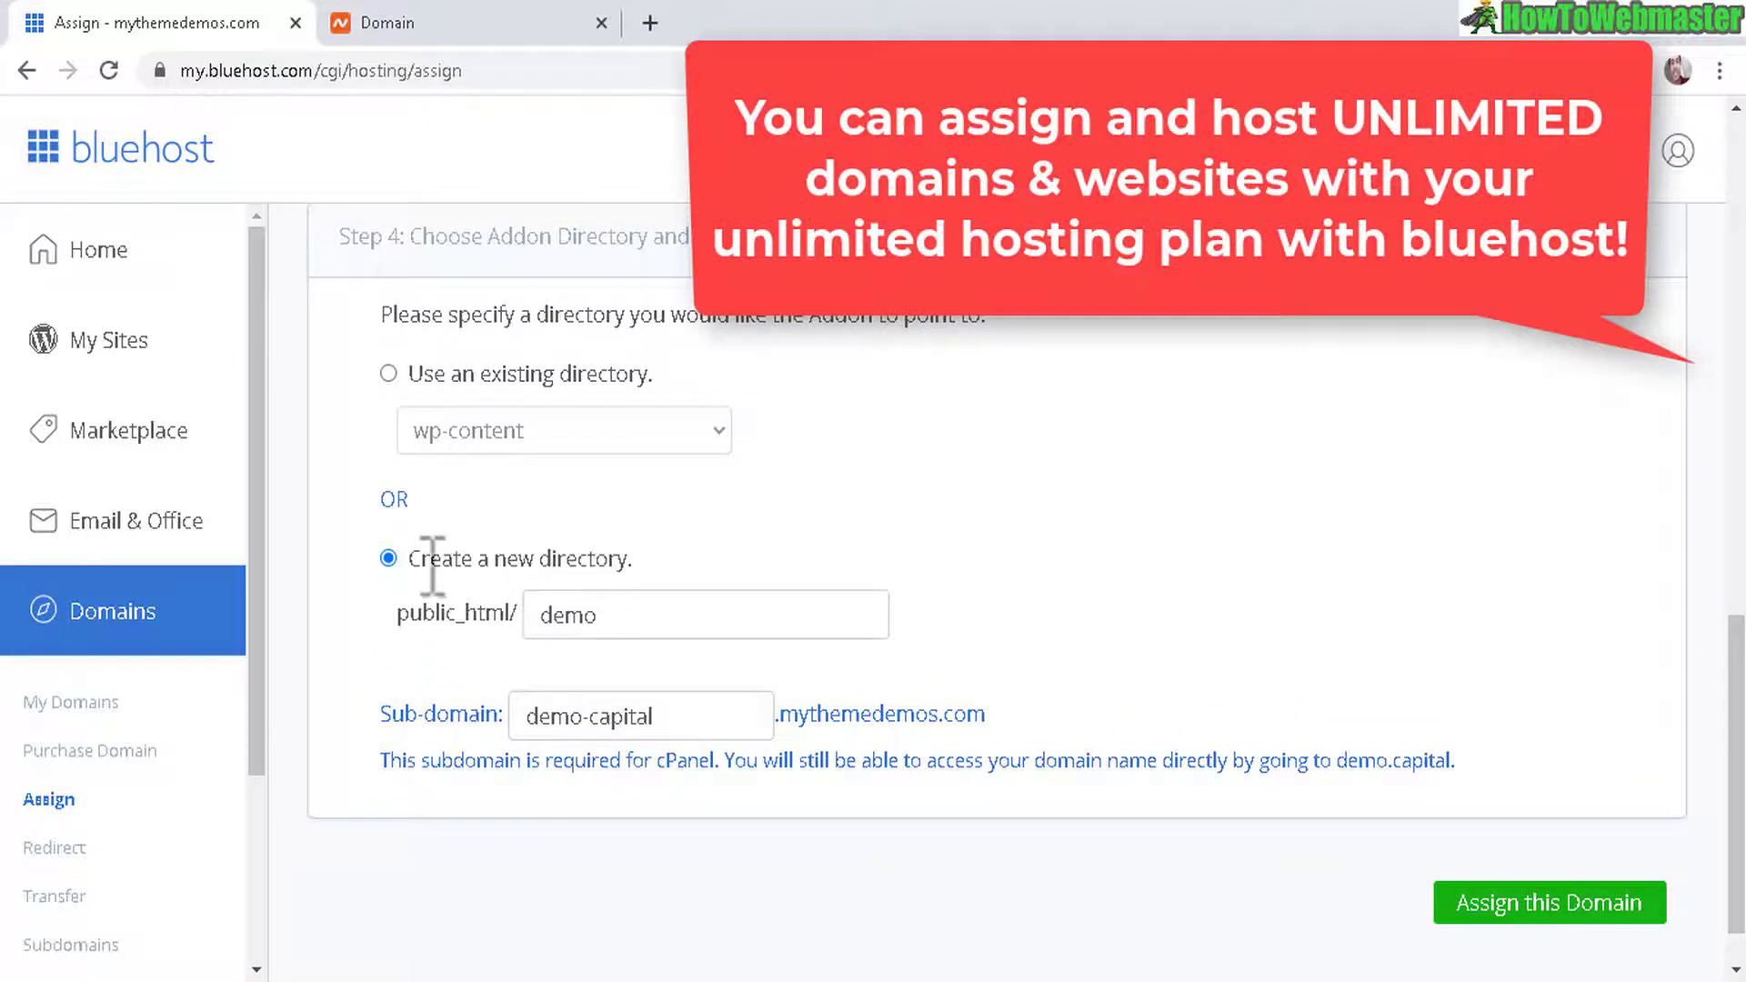
drag(411, 559, 663, 561)
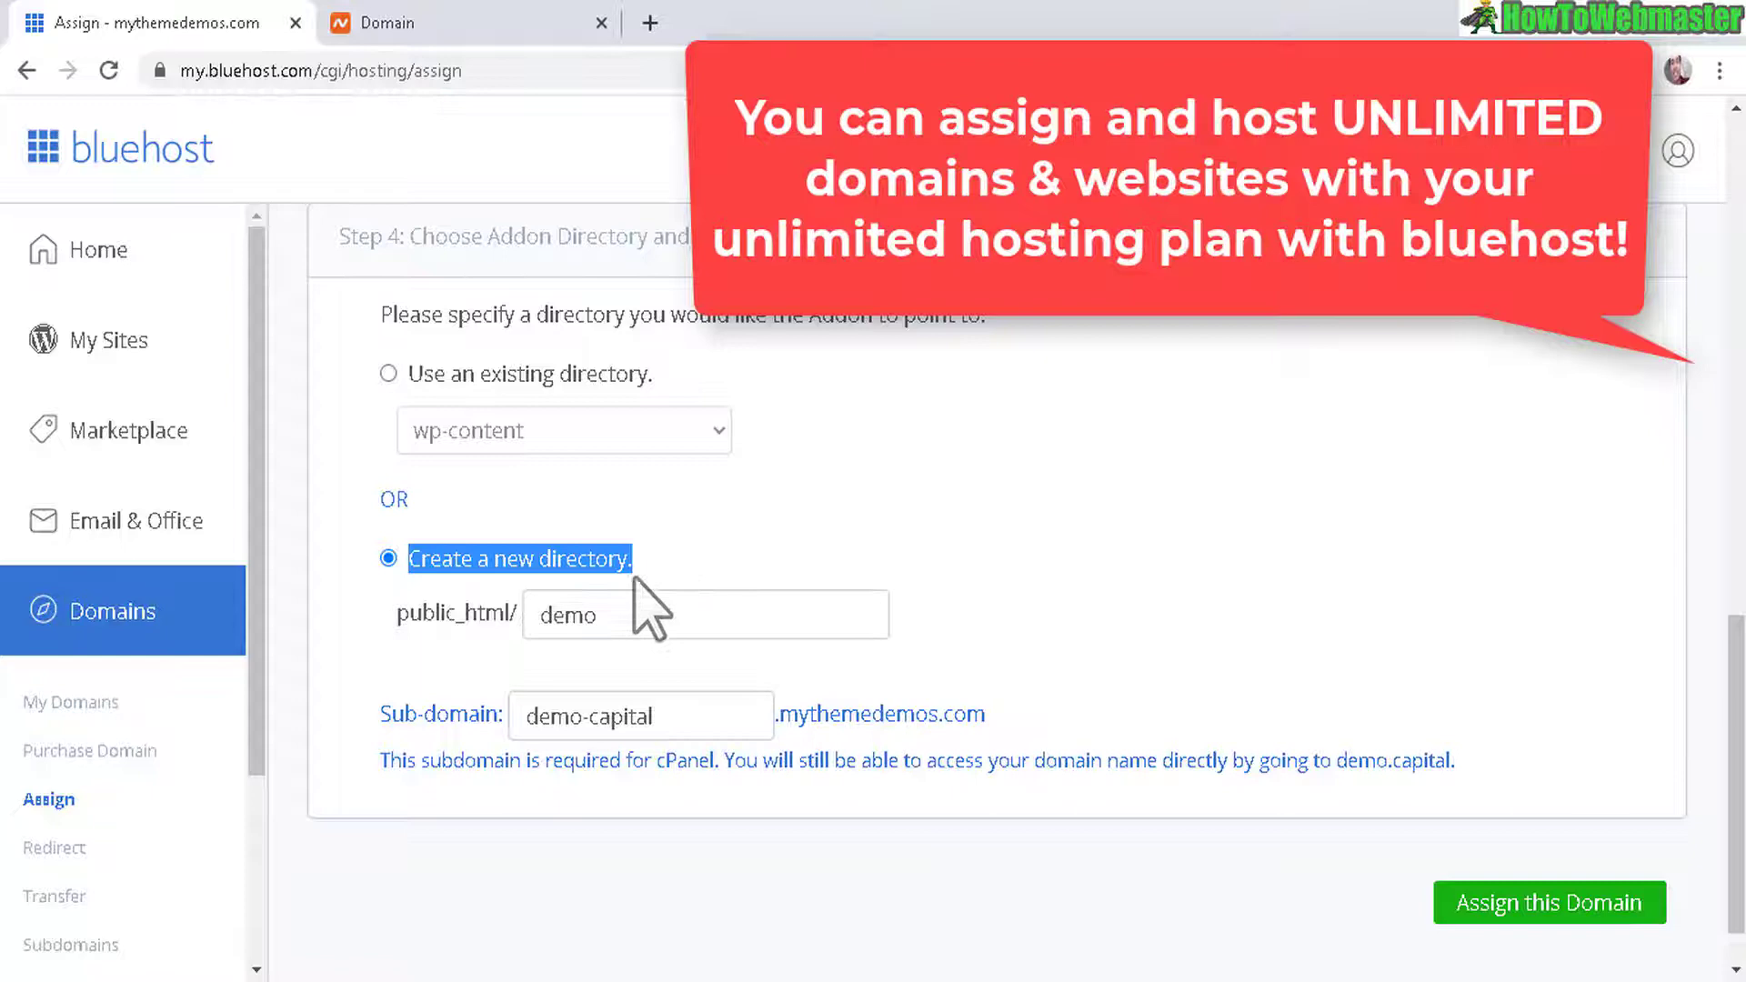
double_click(577, 619)
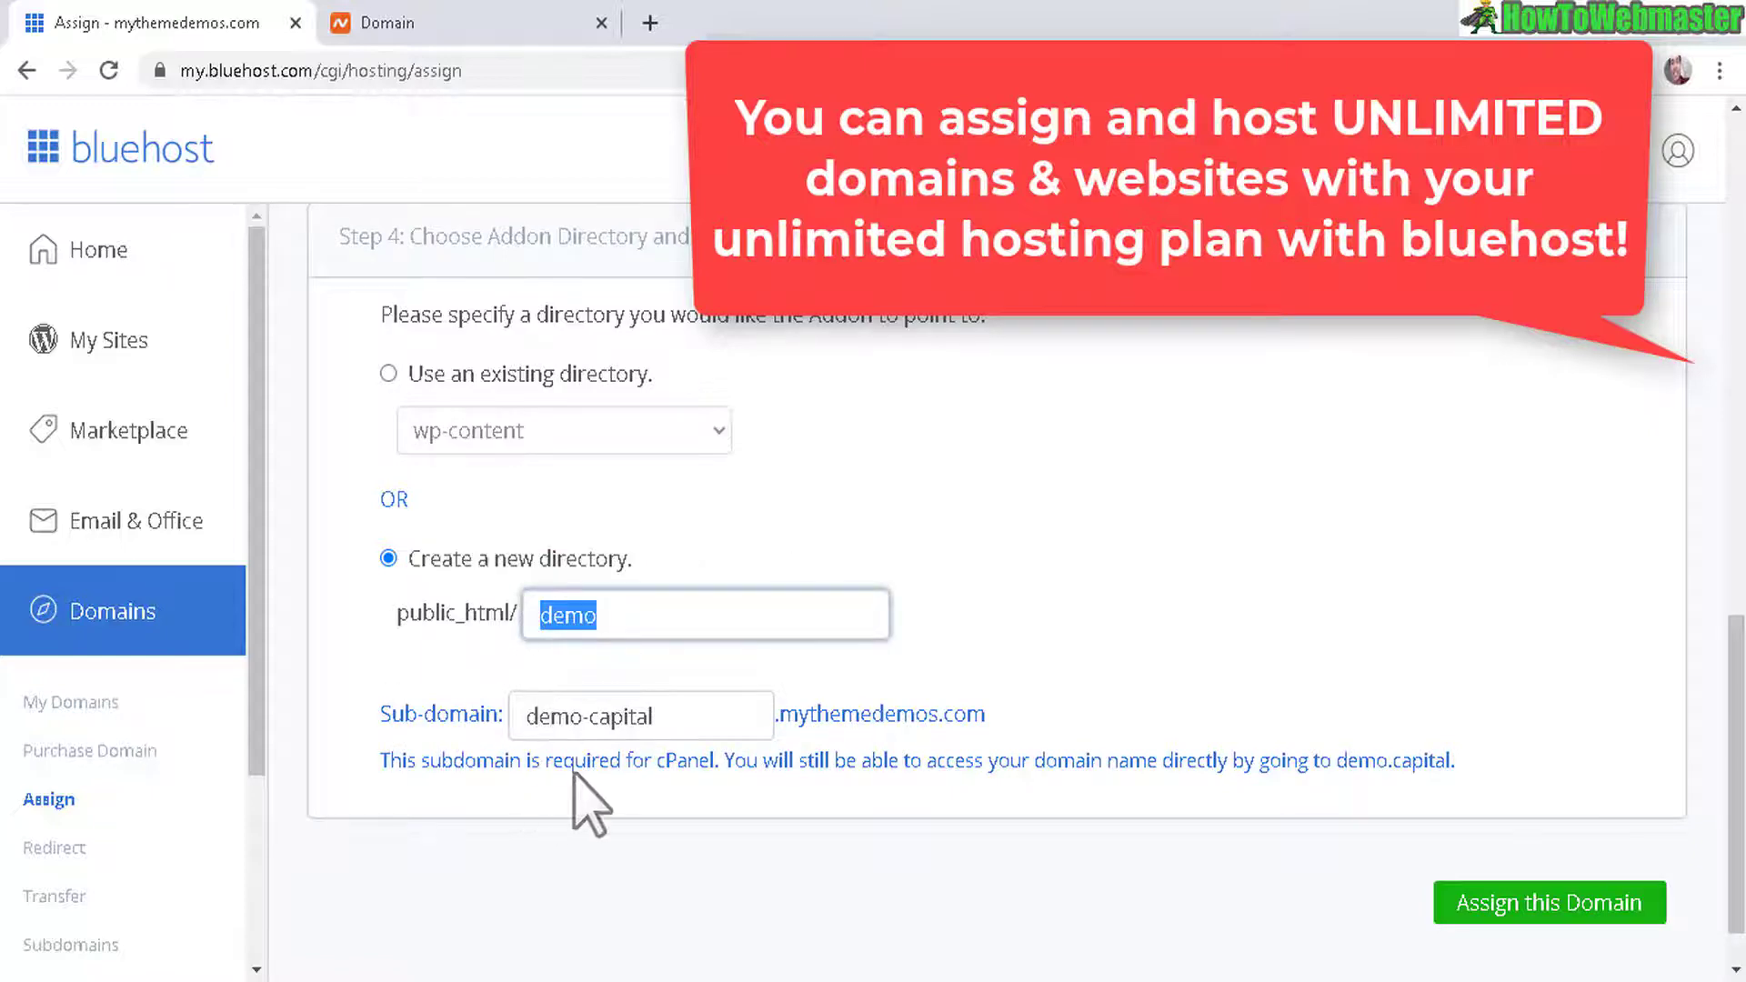
double_click(1393, 760)
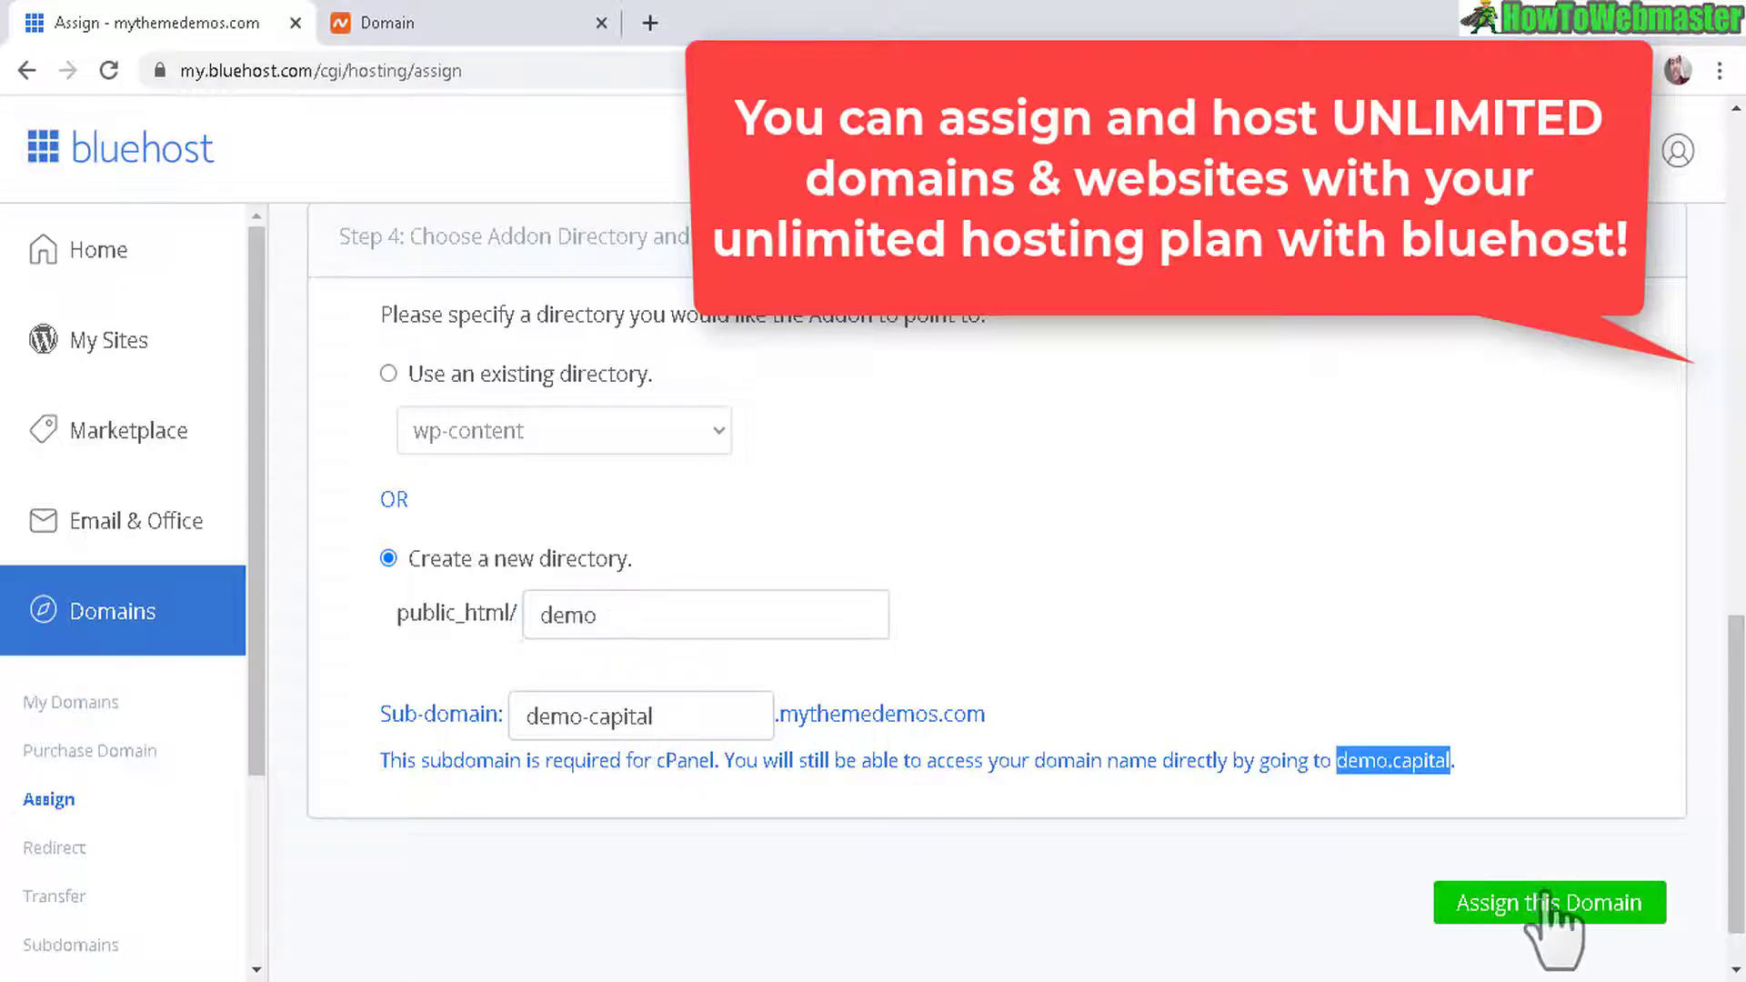
click(1566, 904)
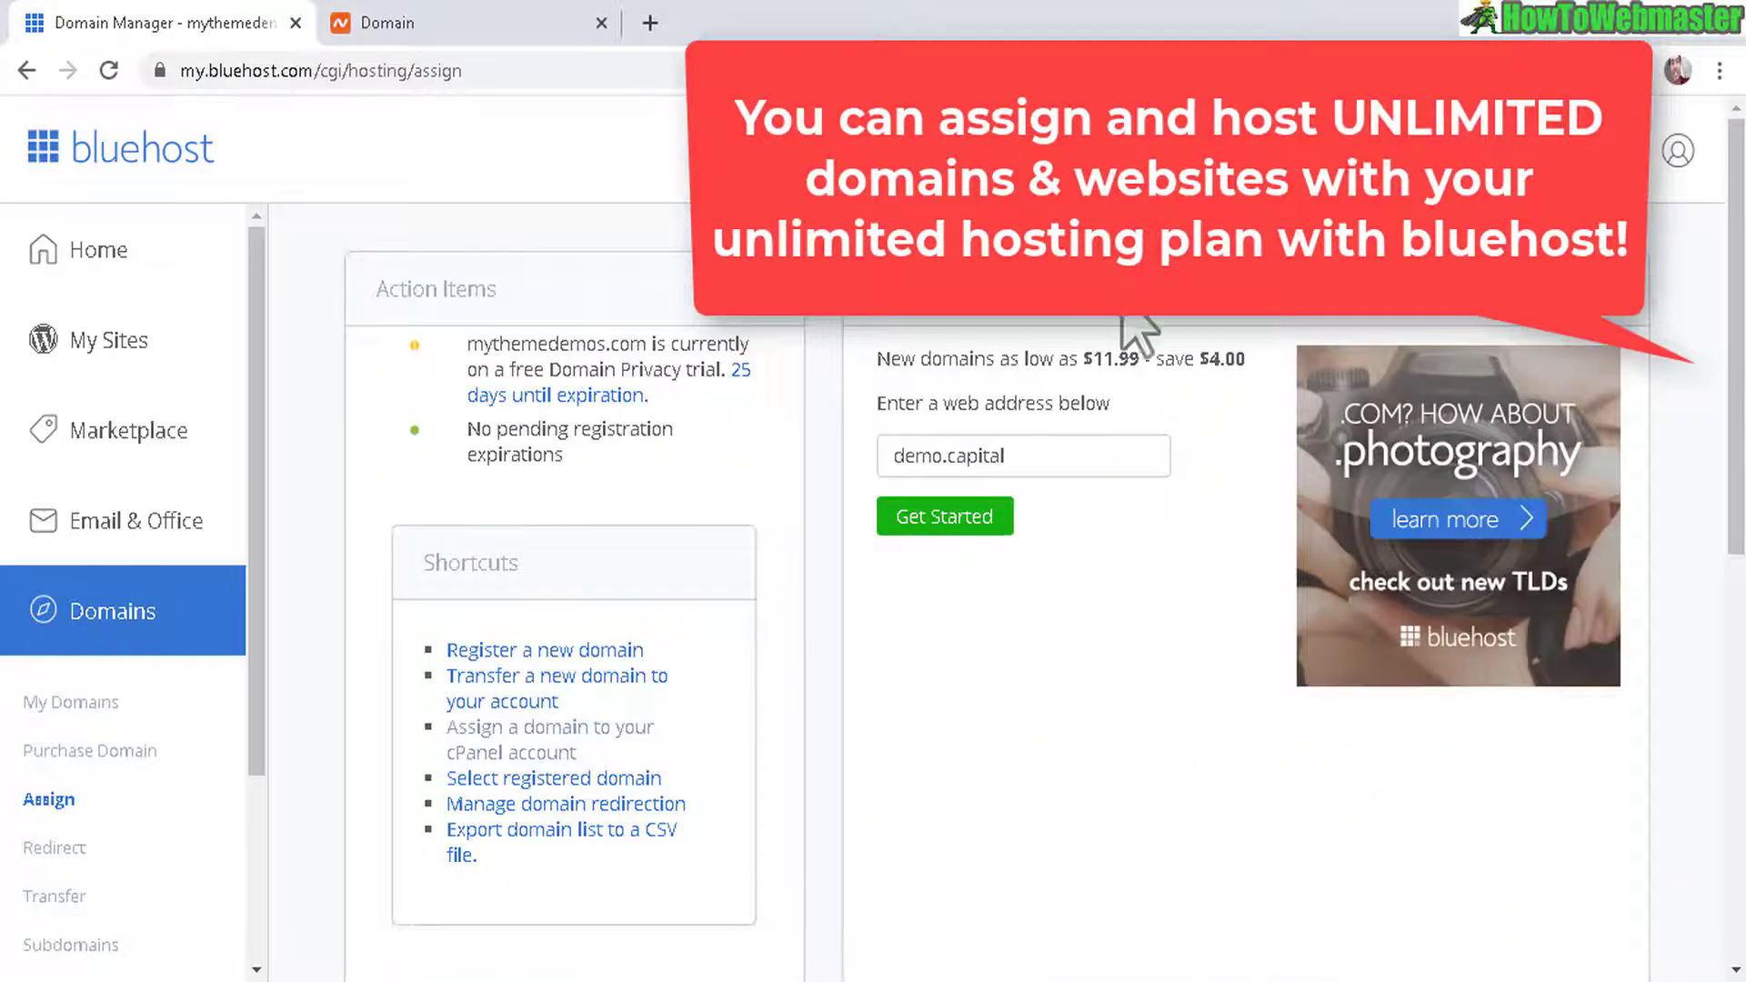
Start a new WordPress site and confirm demo.capital appears in its Domain list, selecting it.
click(108, 344)
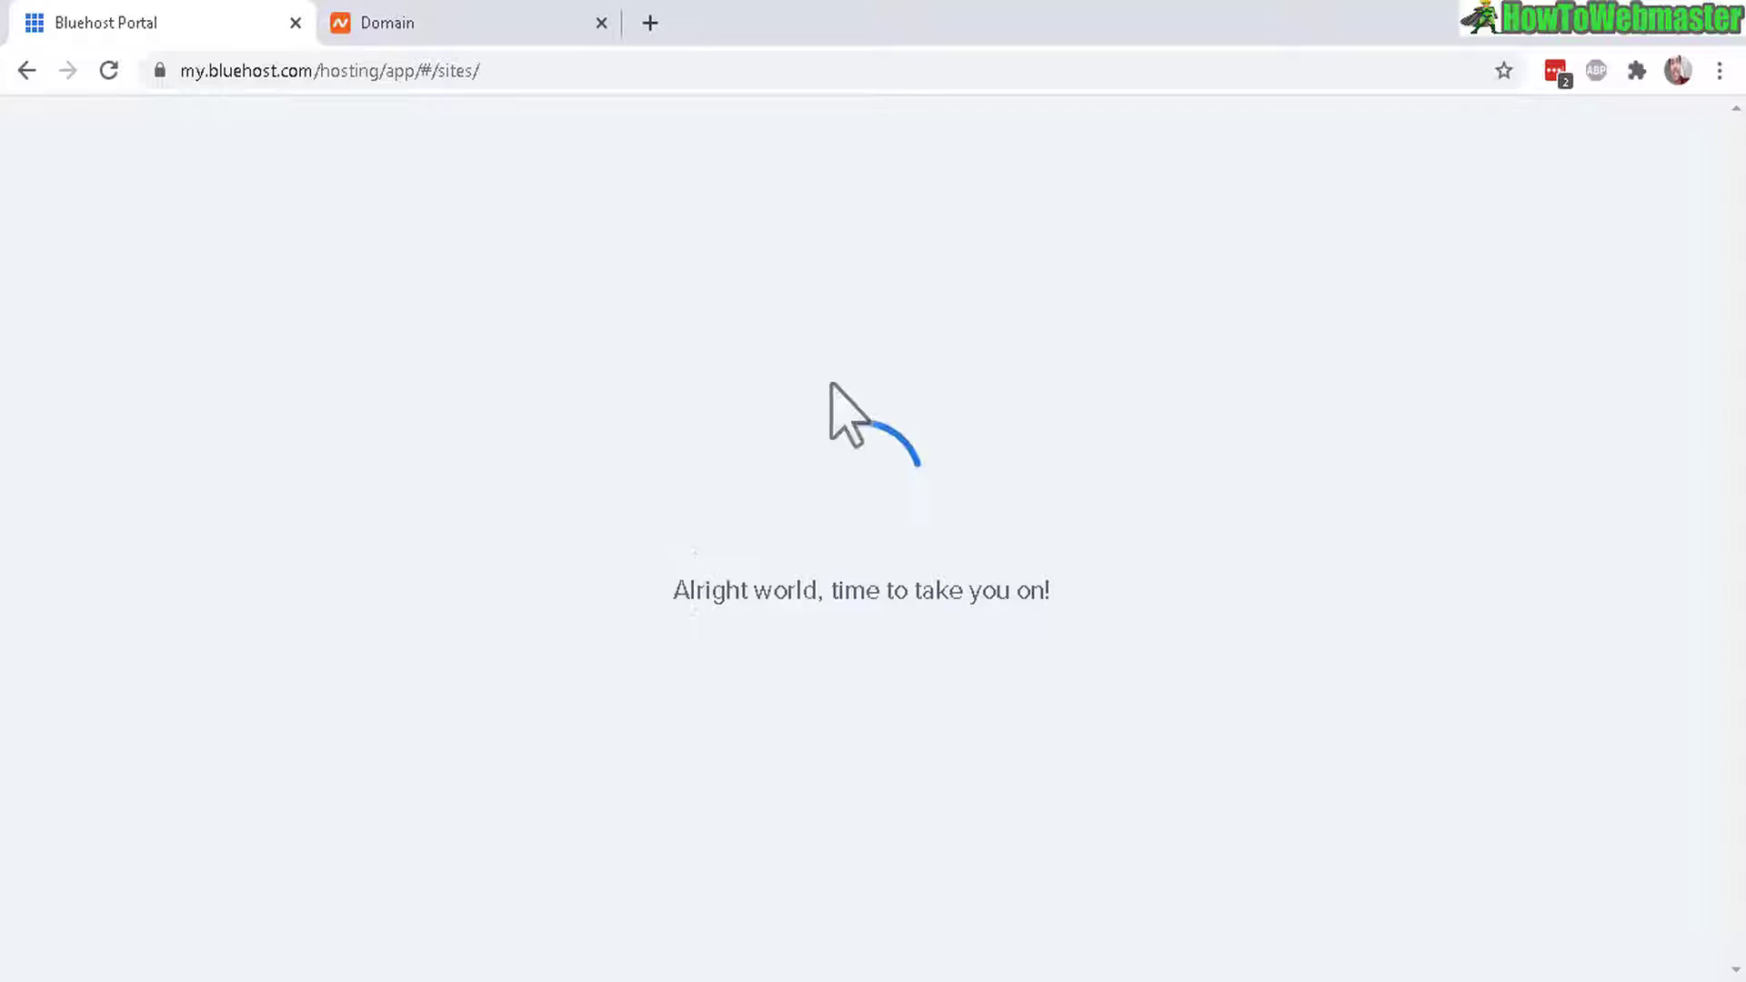
click(1333, 659)
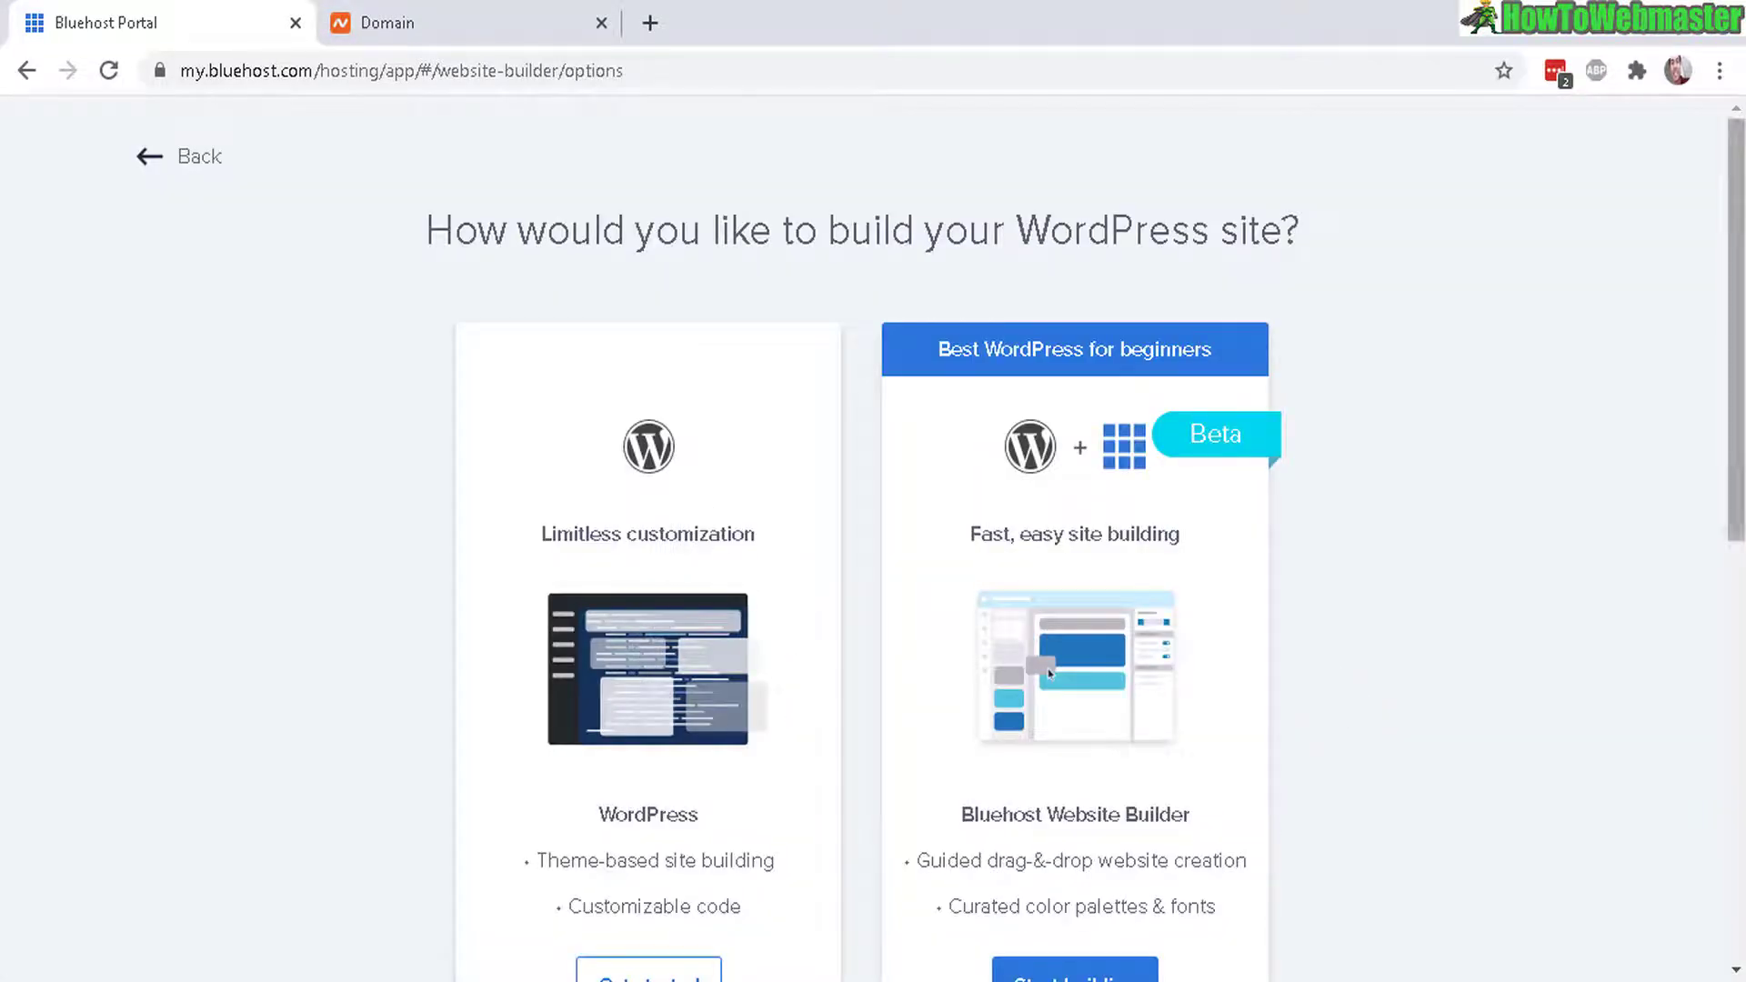
scroll(719, 719, down, 3)
click(667, 687)
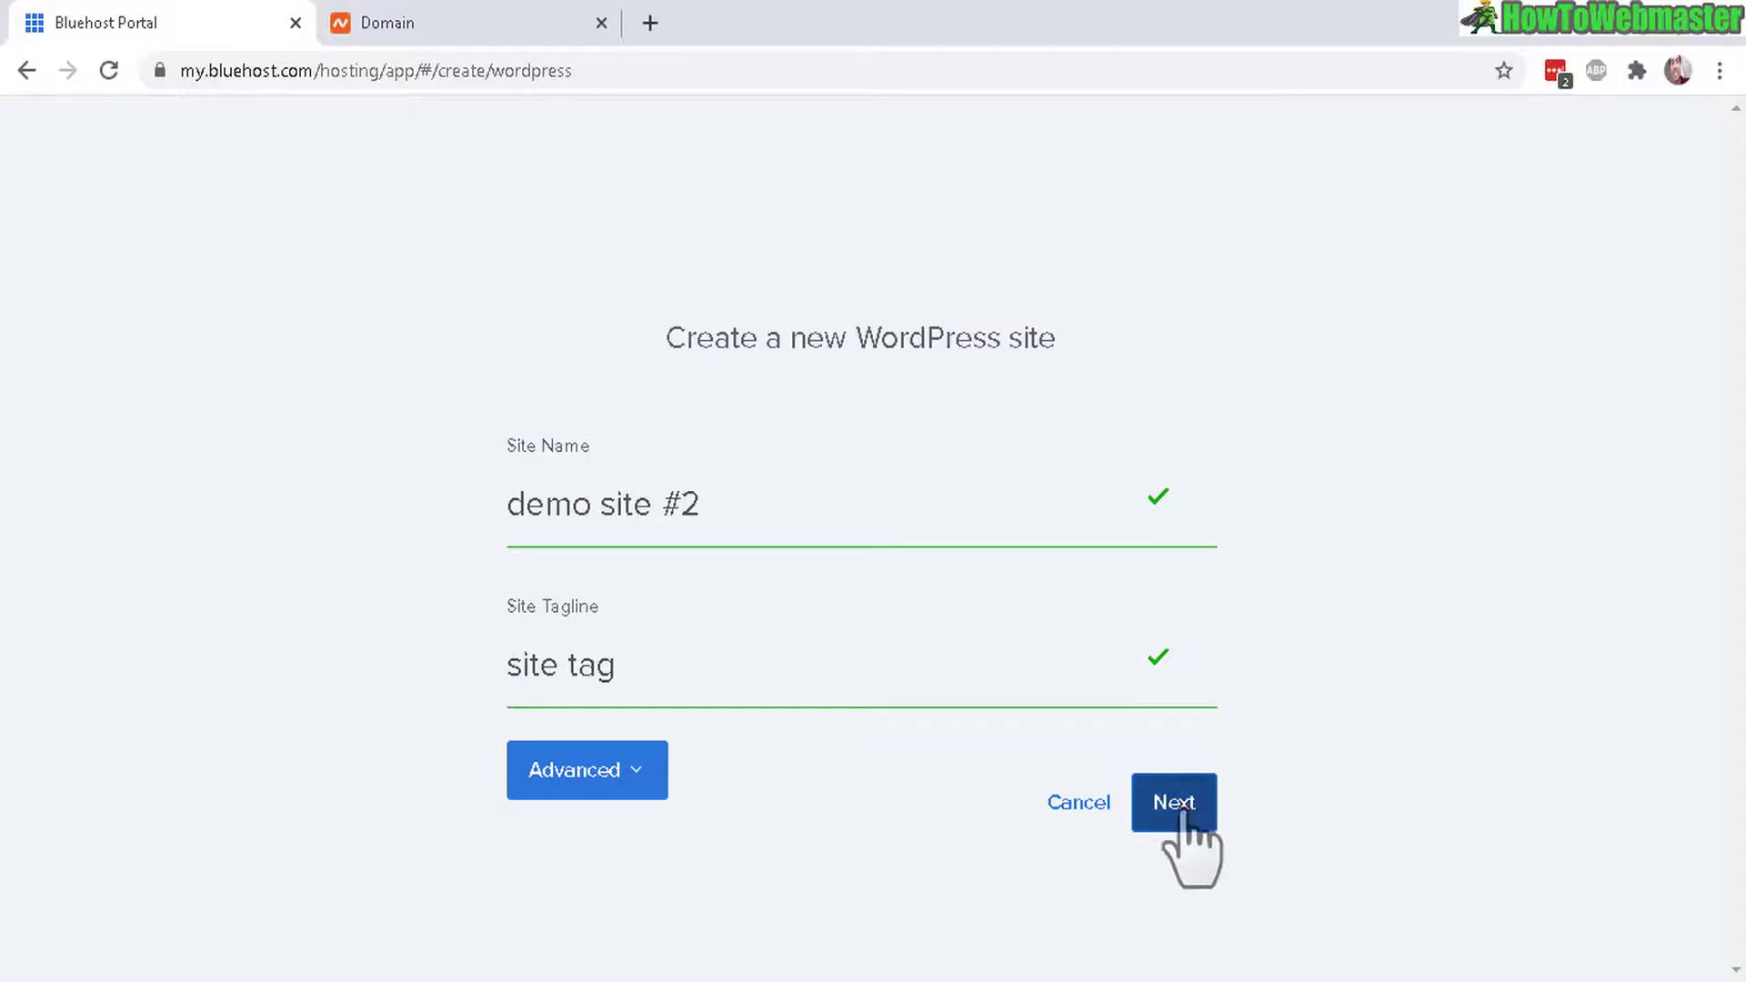
click(1174, 806)
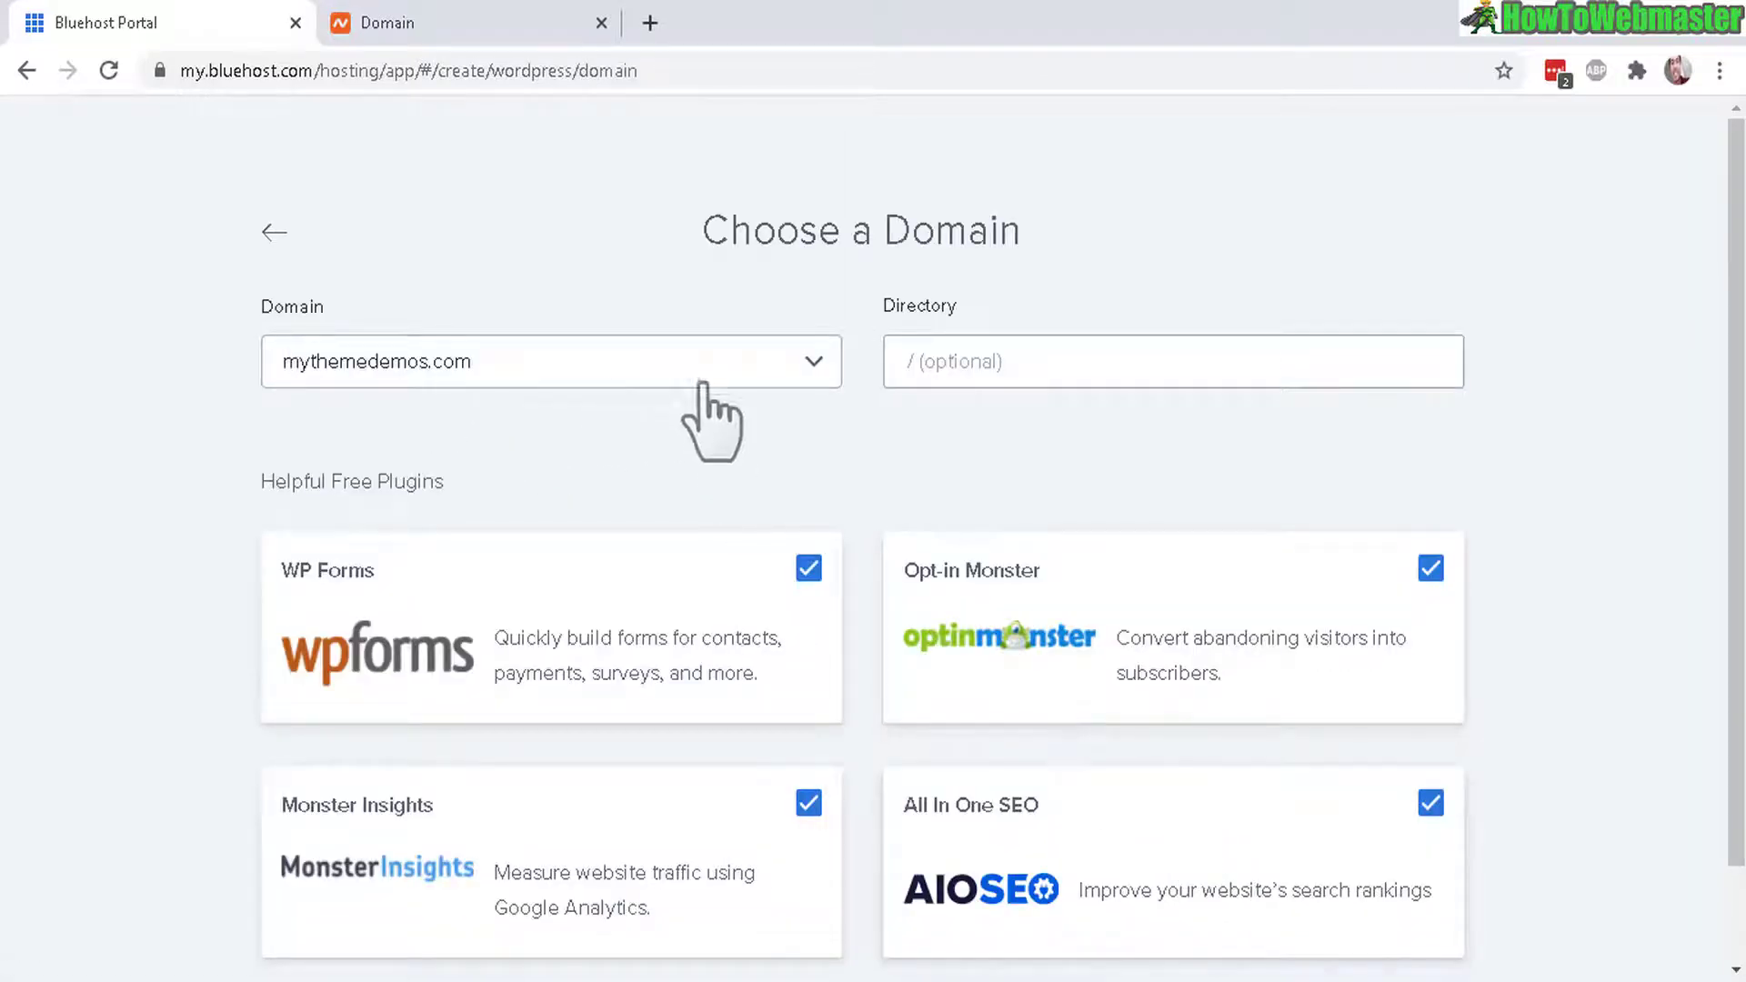
click(812, 408)
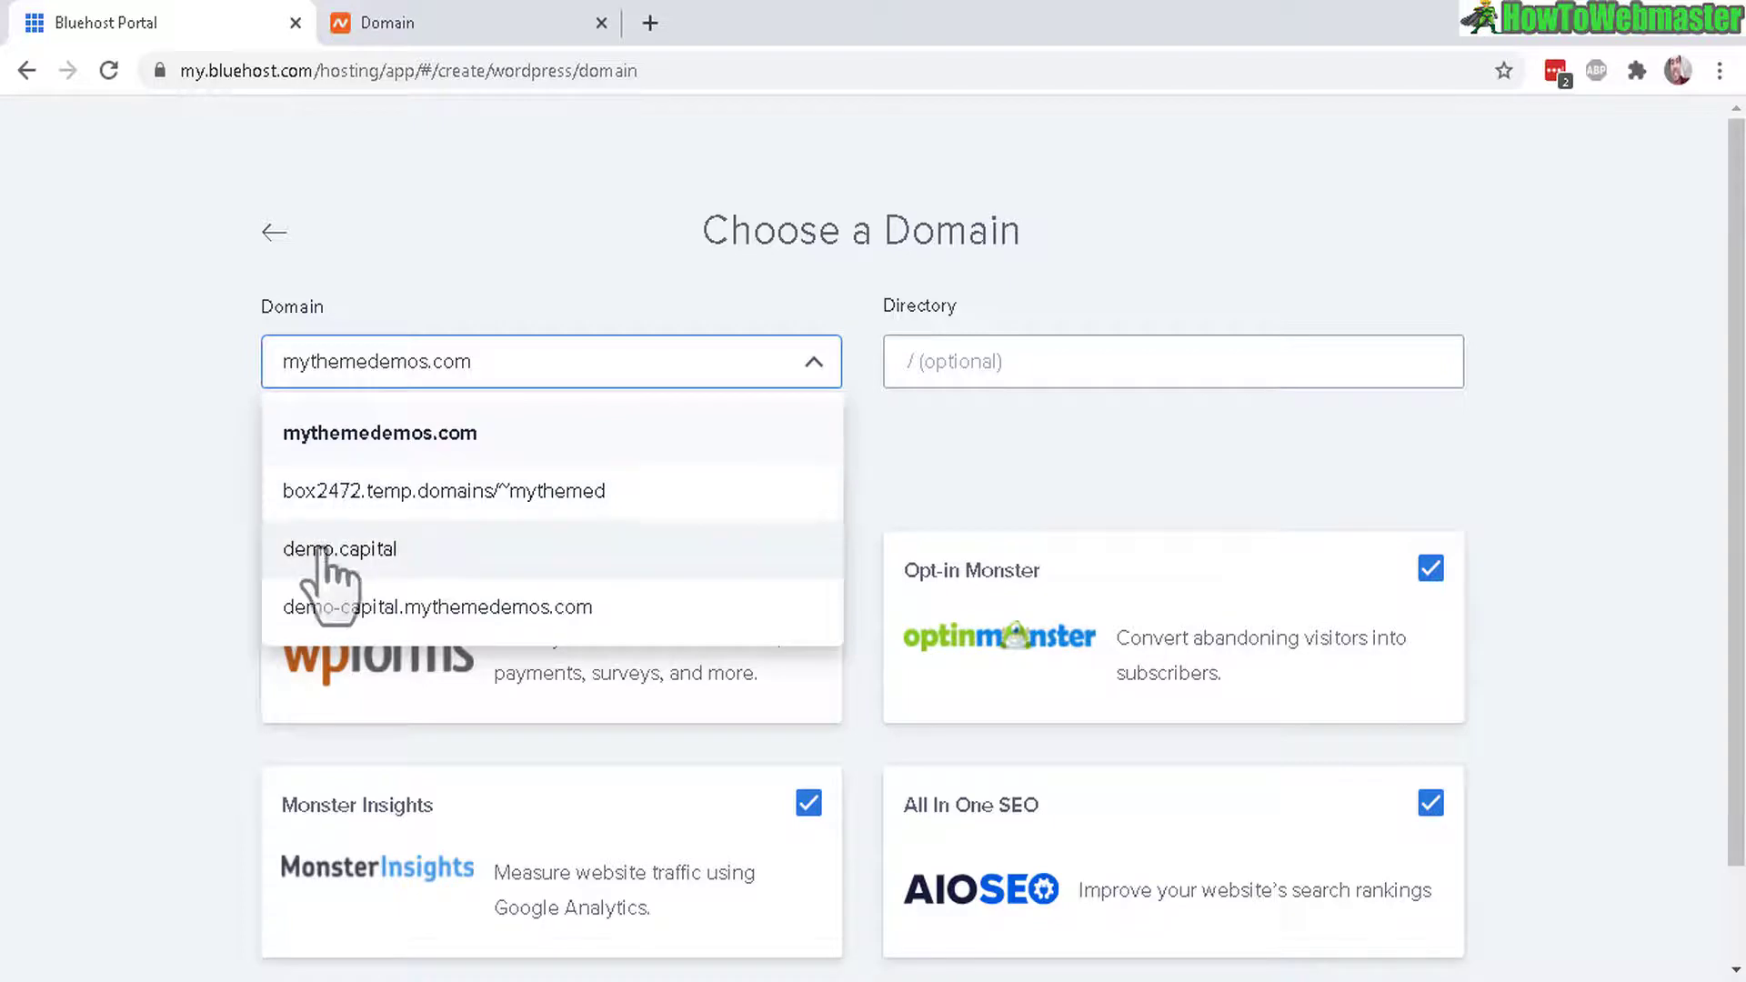
click(364, 554)
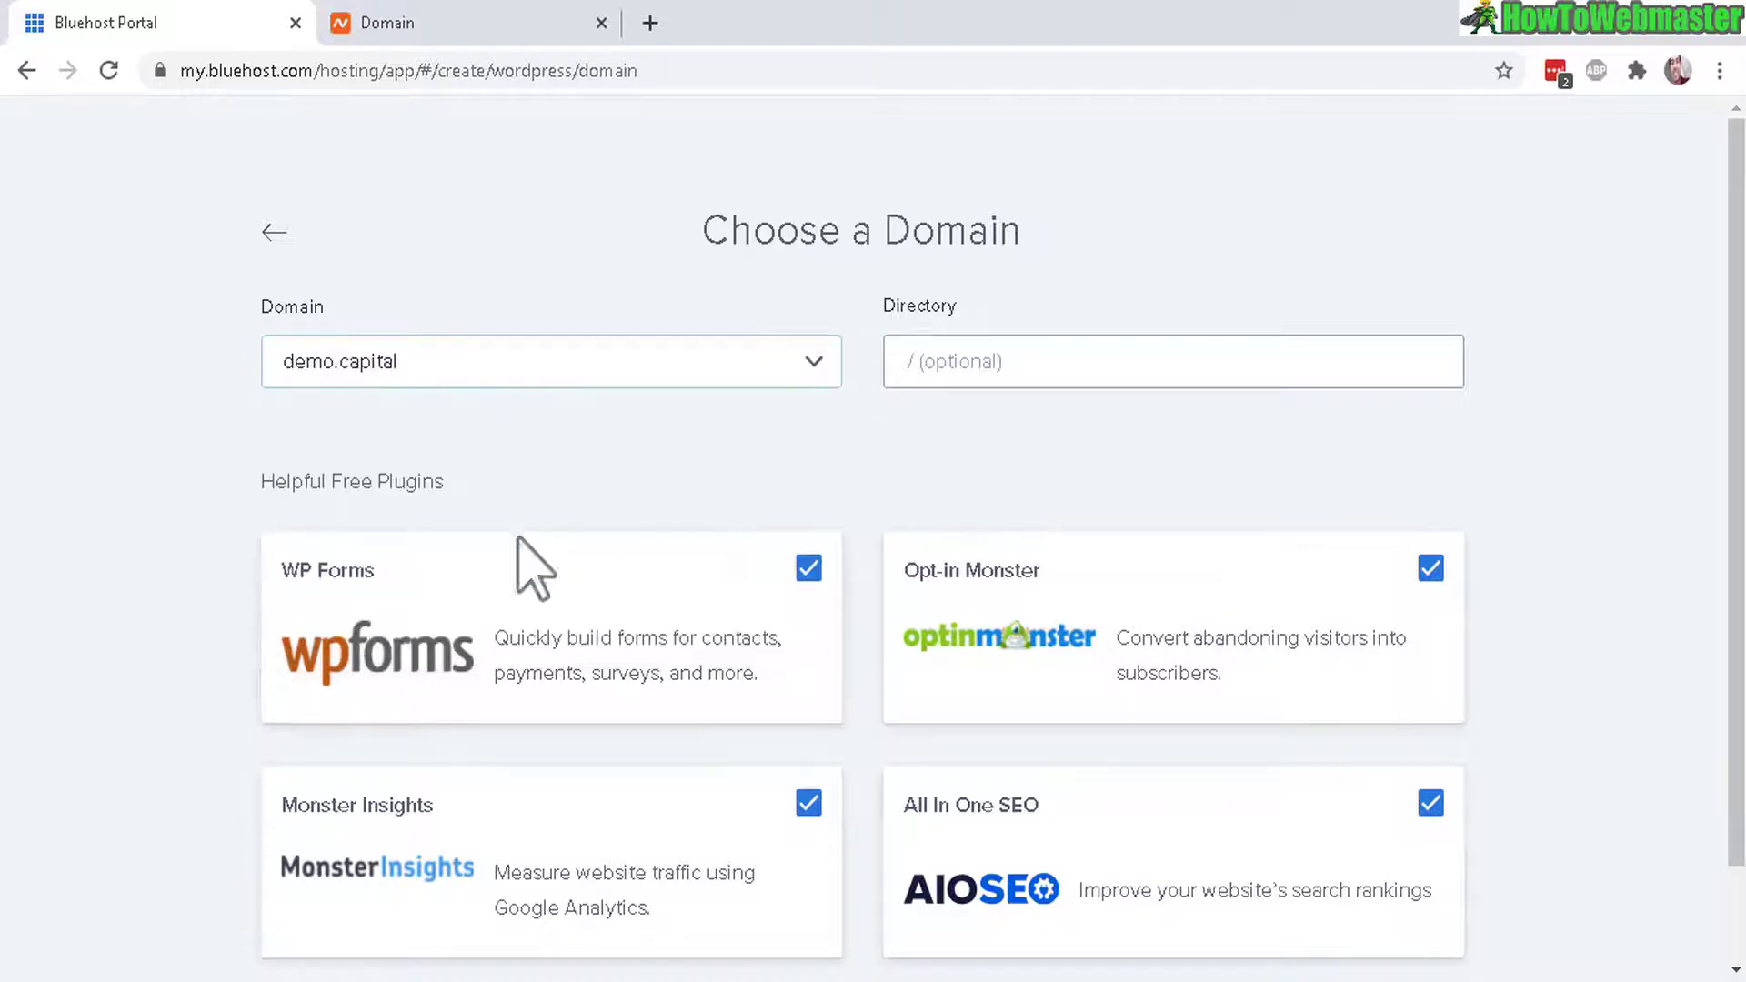
scroll(1474, 420, down, 1)
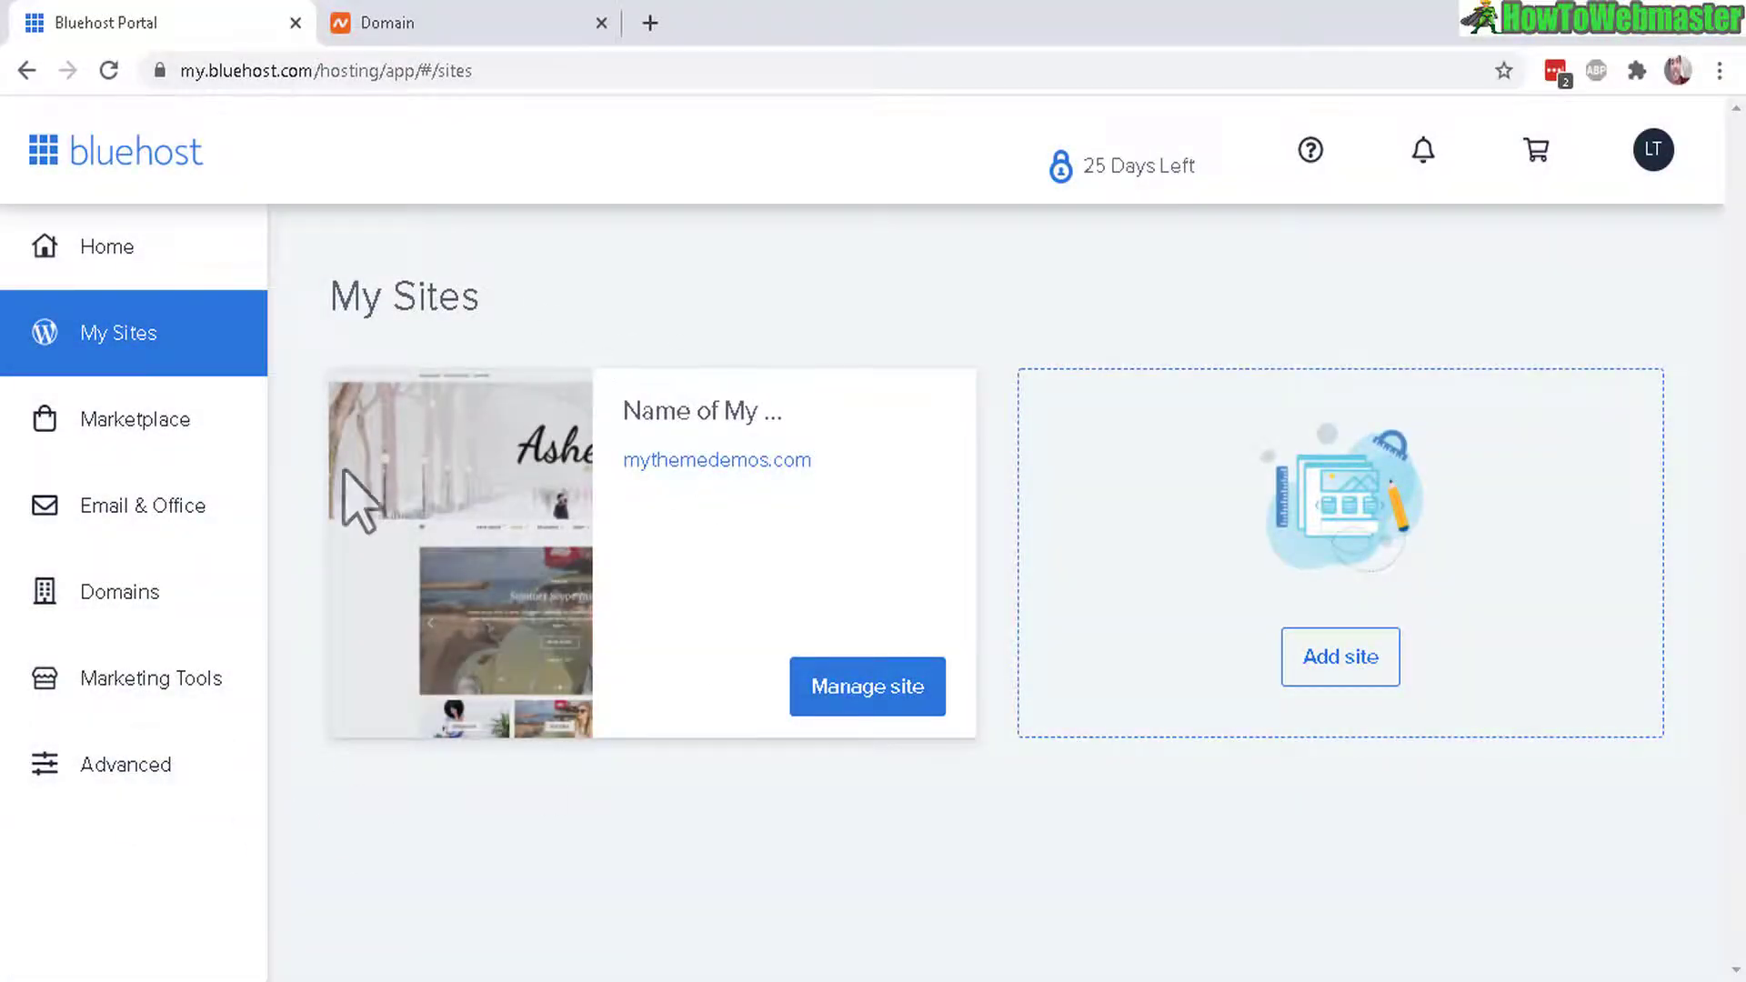
Open cPanel's File Manager from the Advanced tools' FILES section, showing the home directory.
click(121, 768)
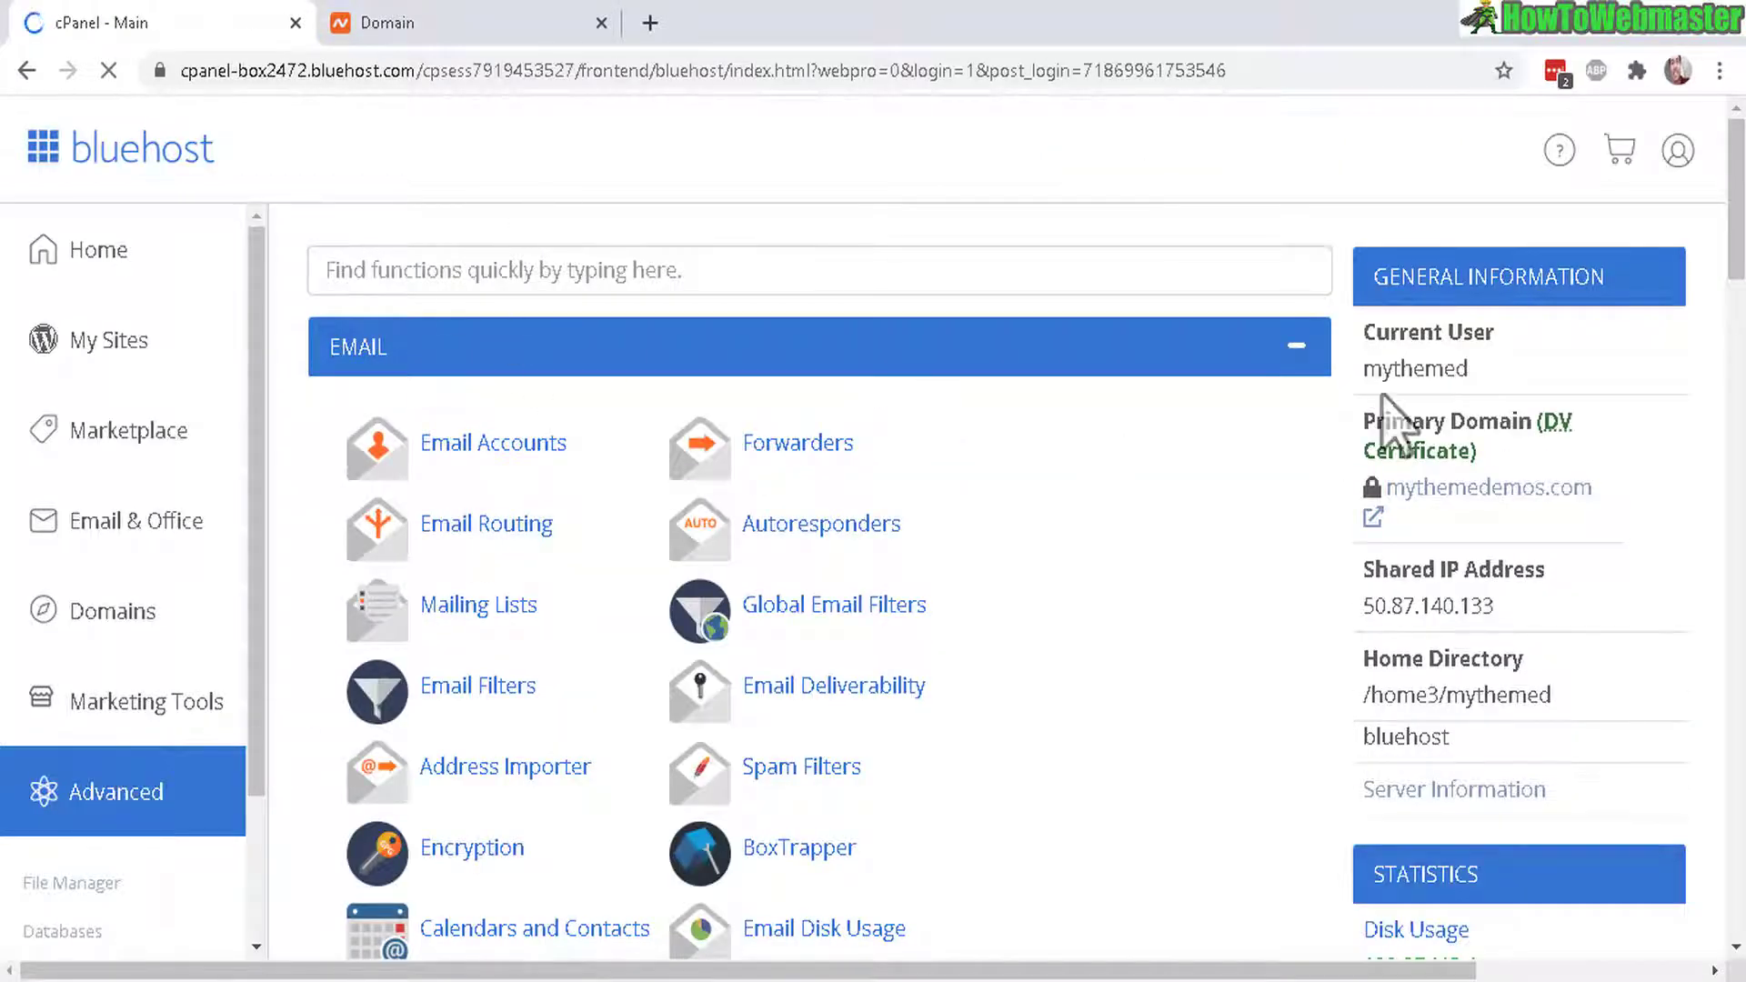
scroll(1737, 273, down, 3)
scroll(818, 582, down, 6)
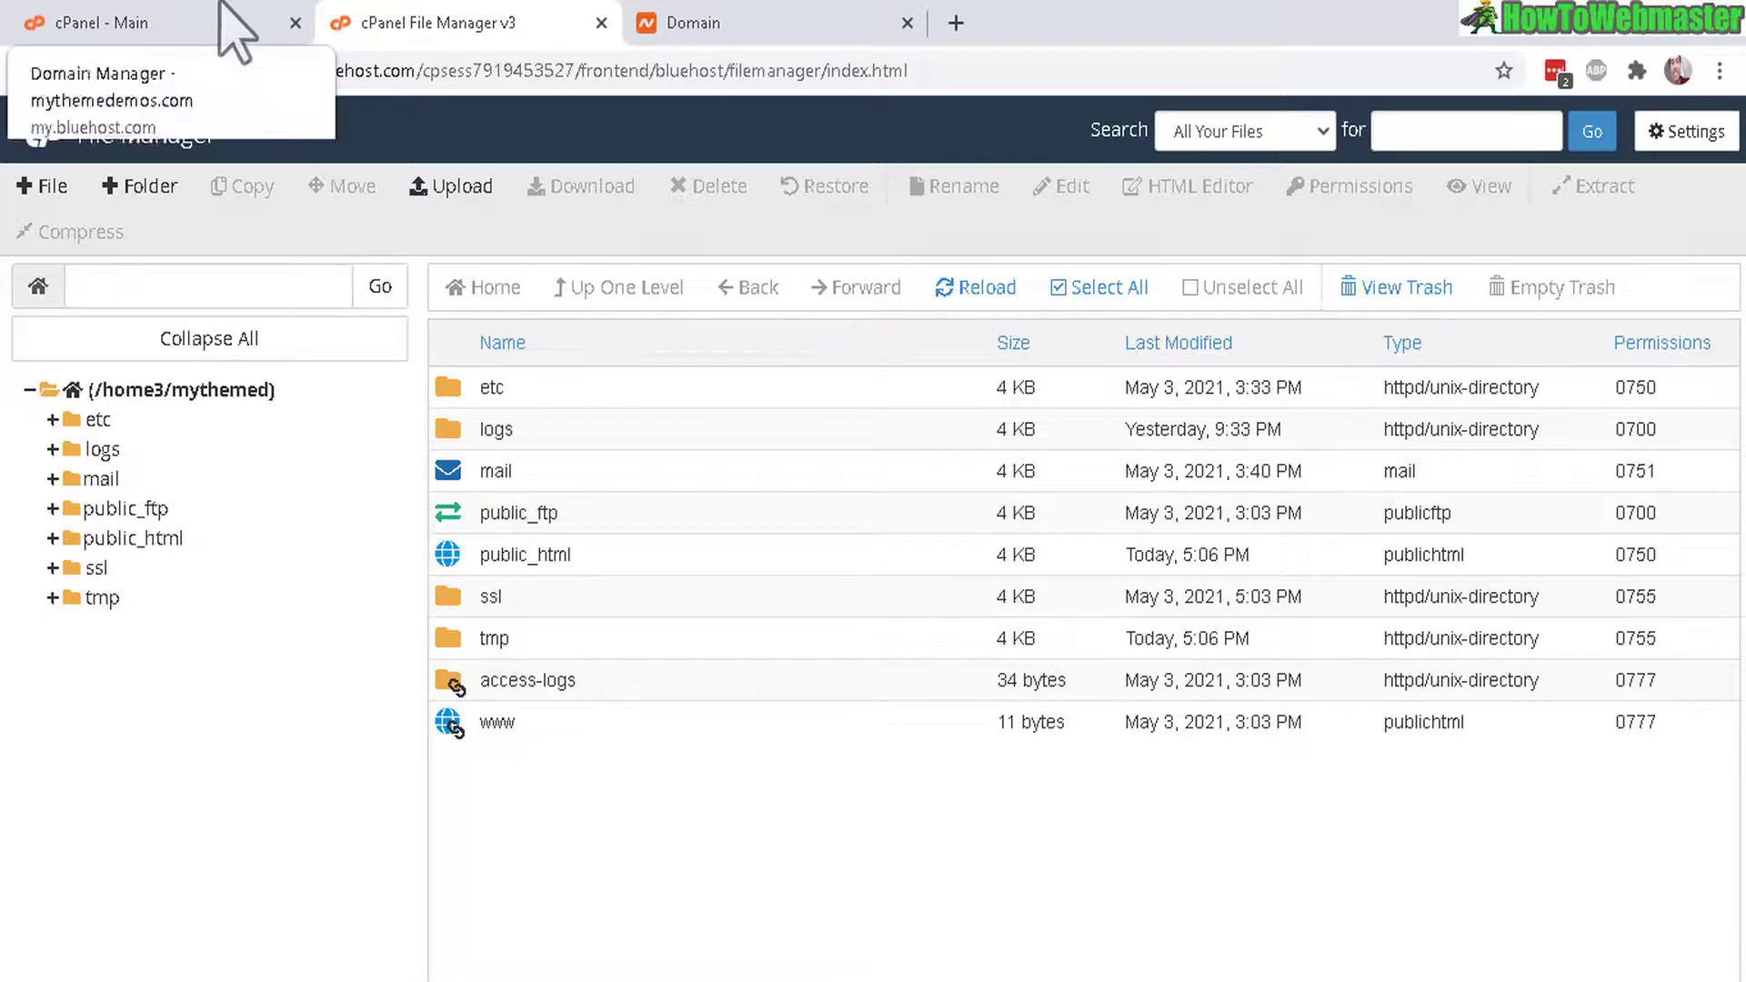
click(118, 22)
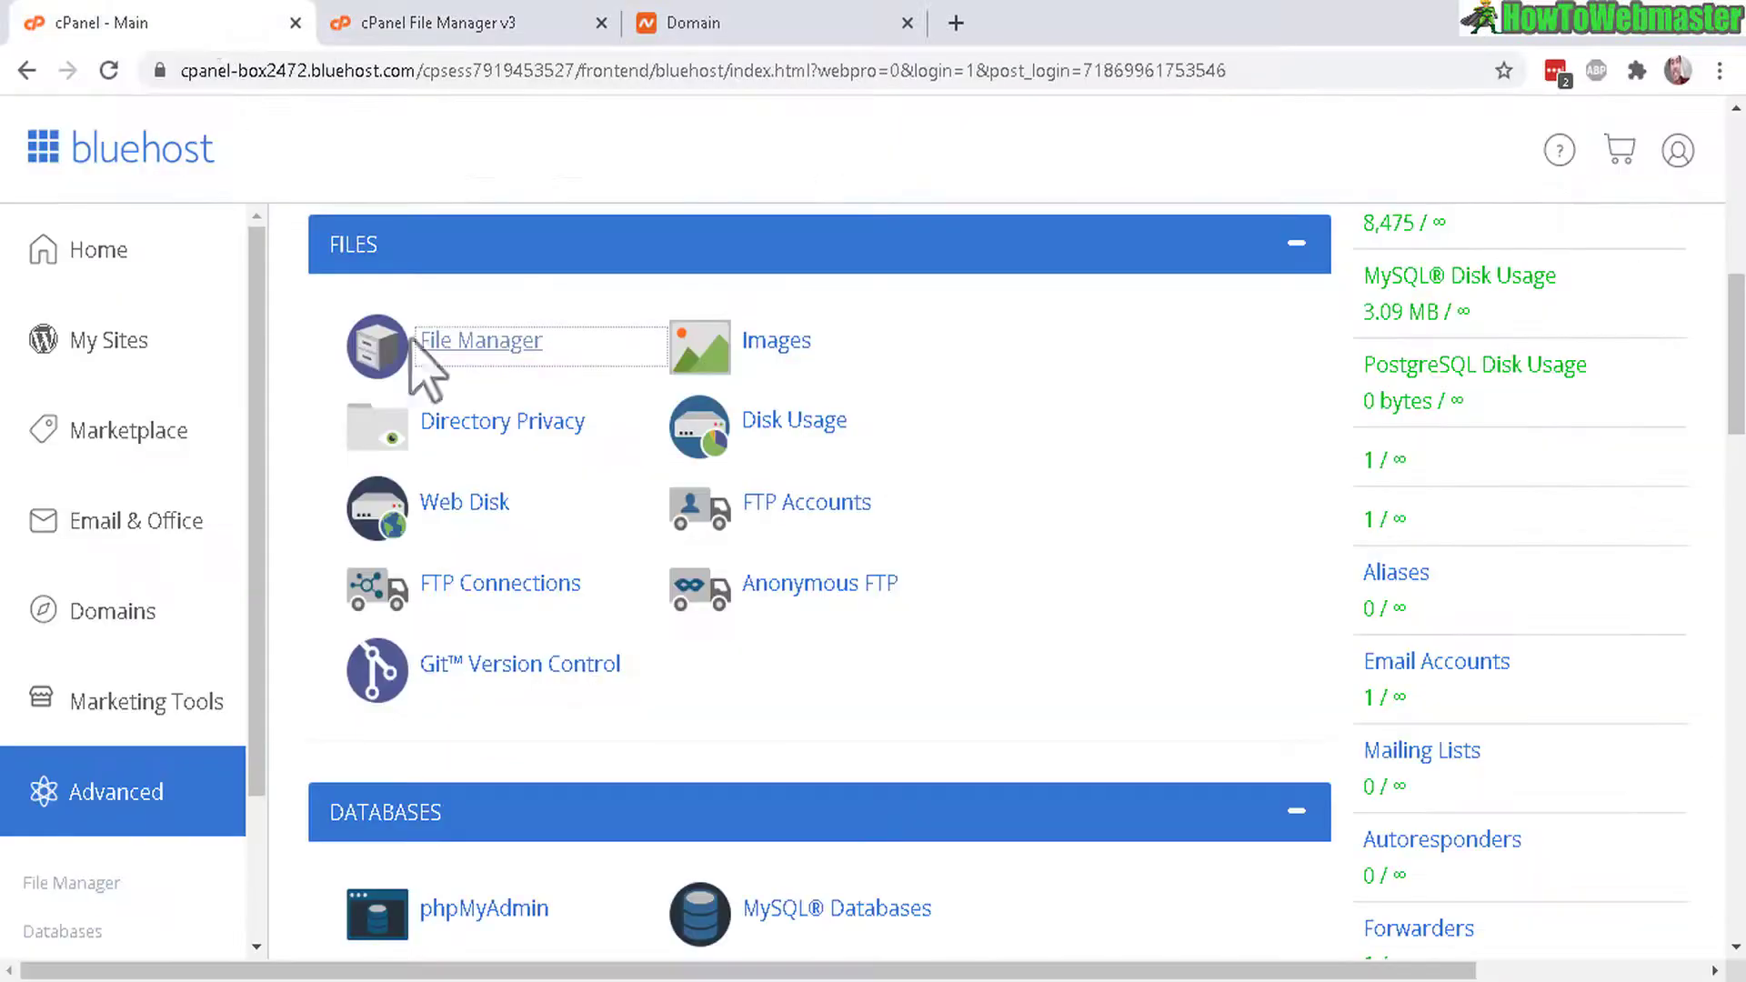
click(487, 16)
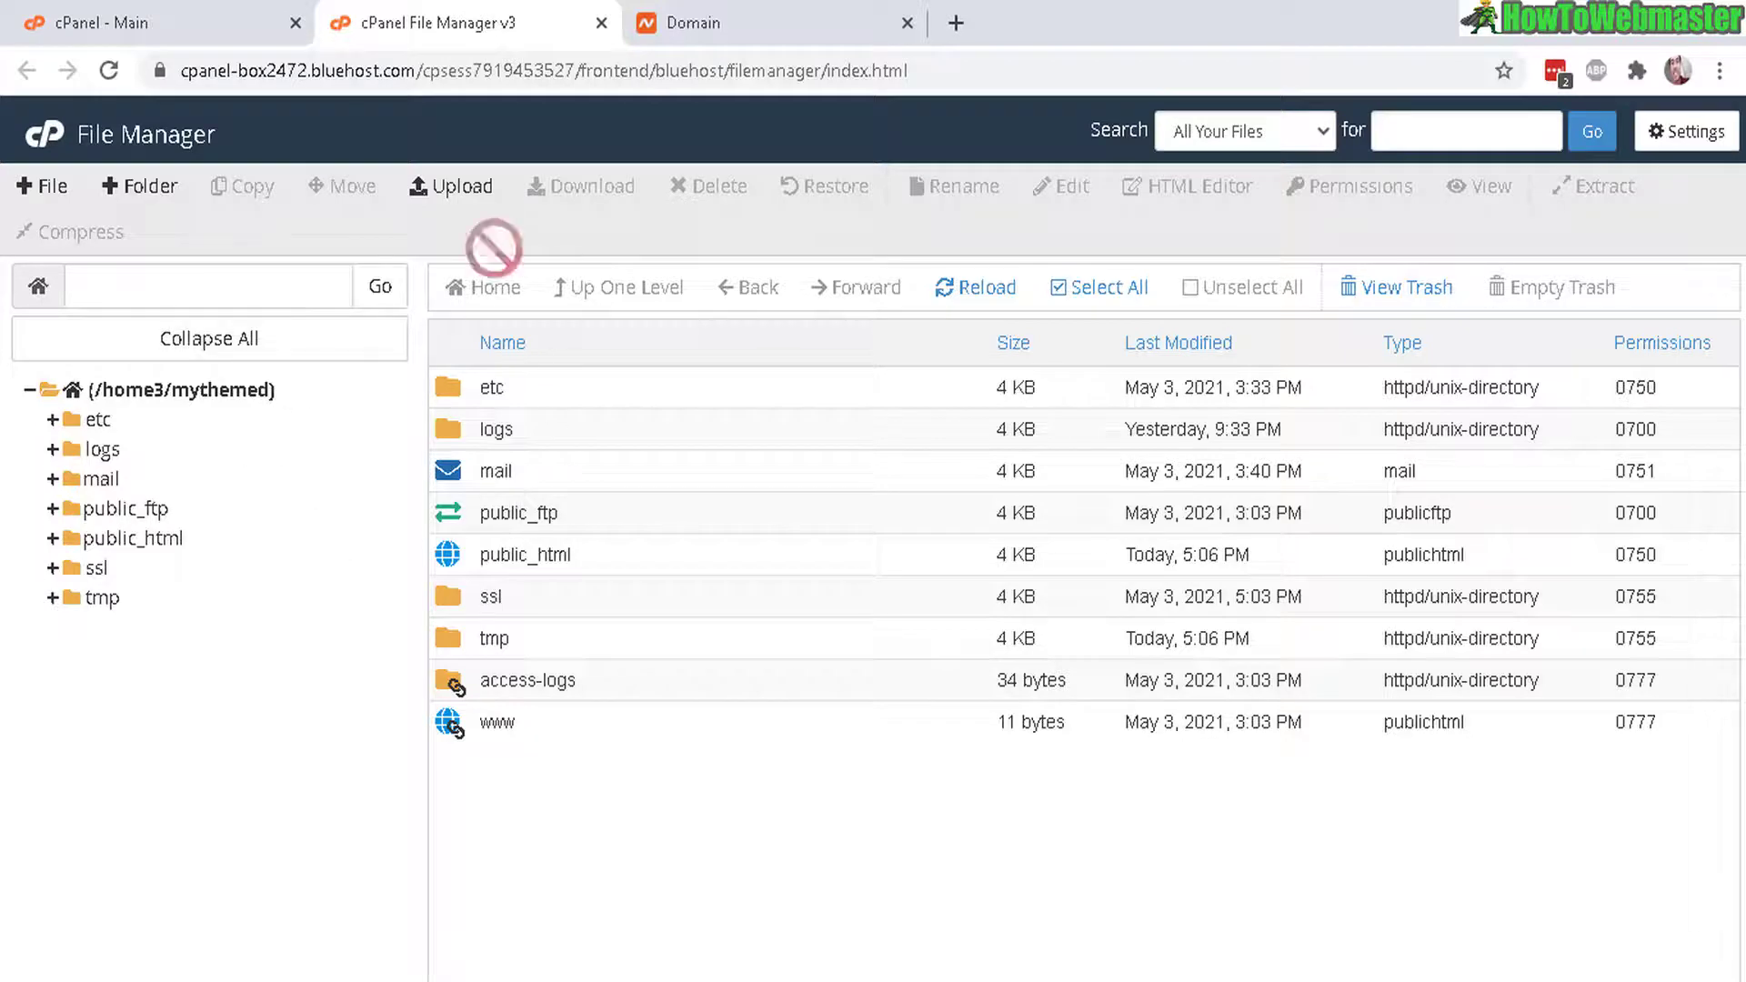
Navigate into public_html/demo to view its cgi-bin and default error pages.
double_click(455, 557)
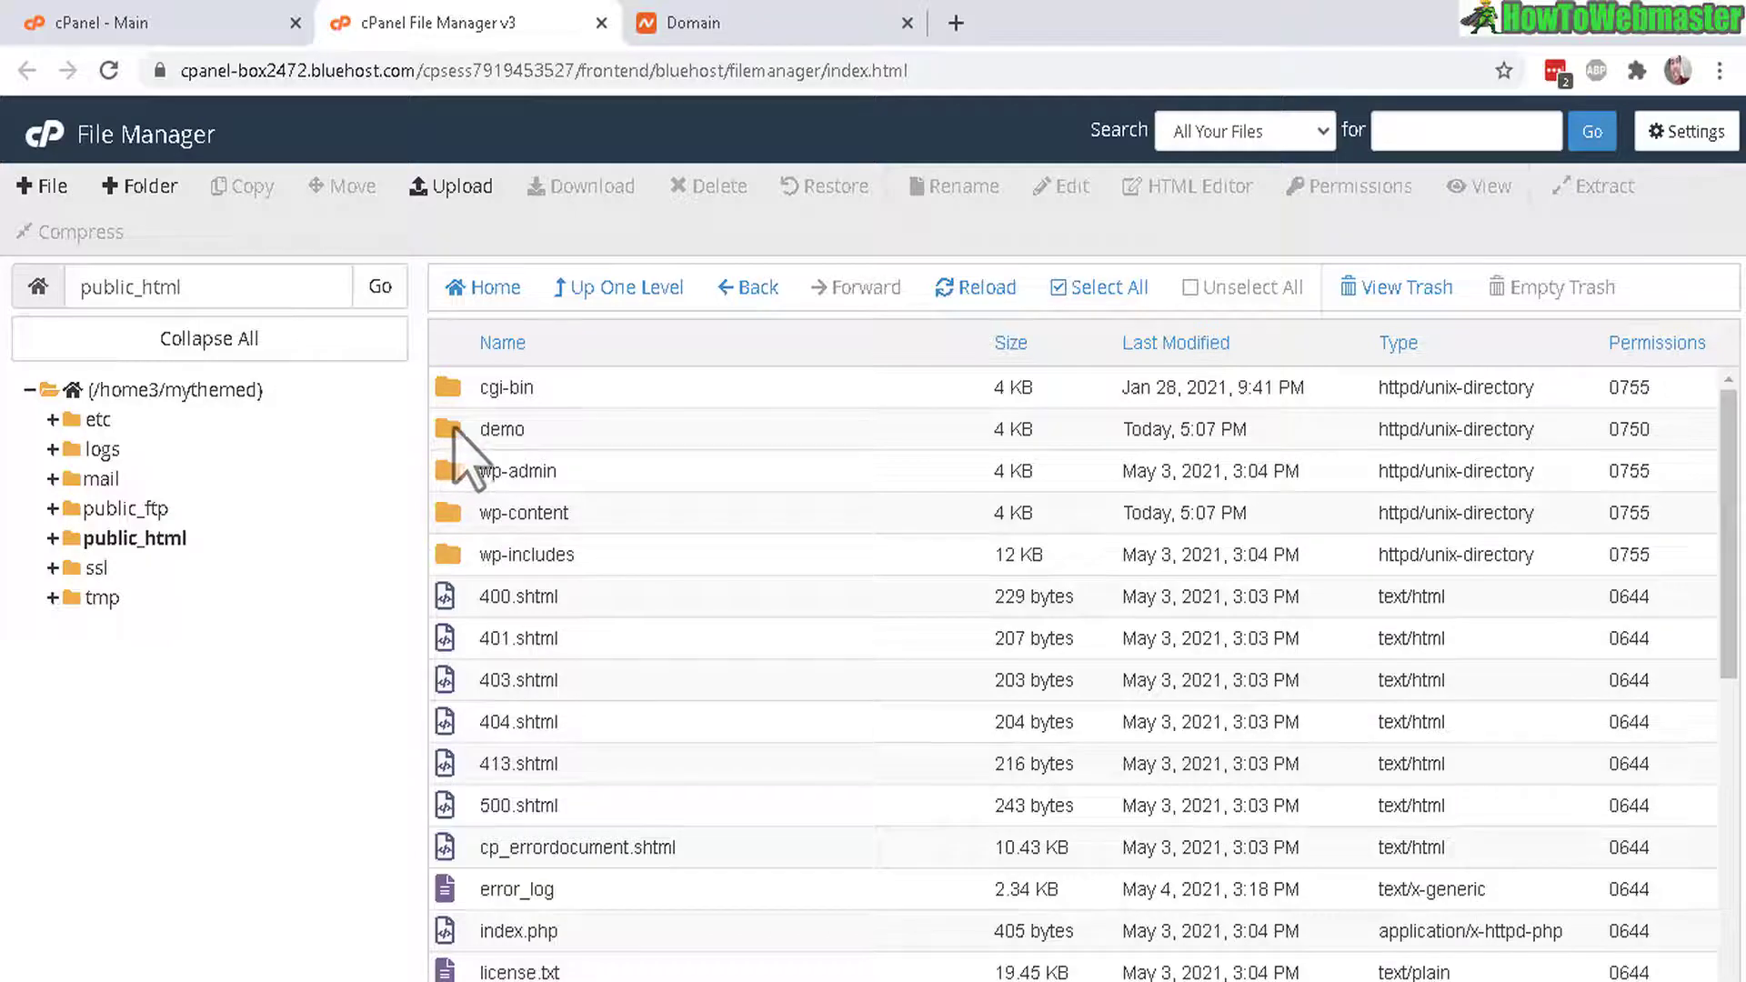
click(502, 429)
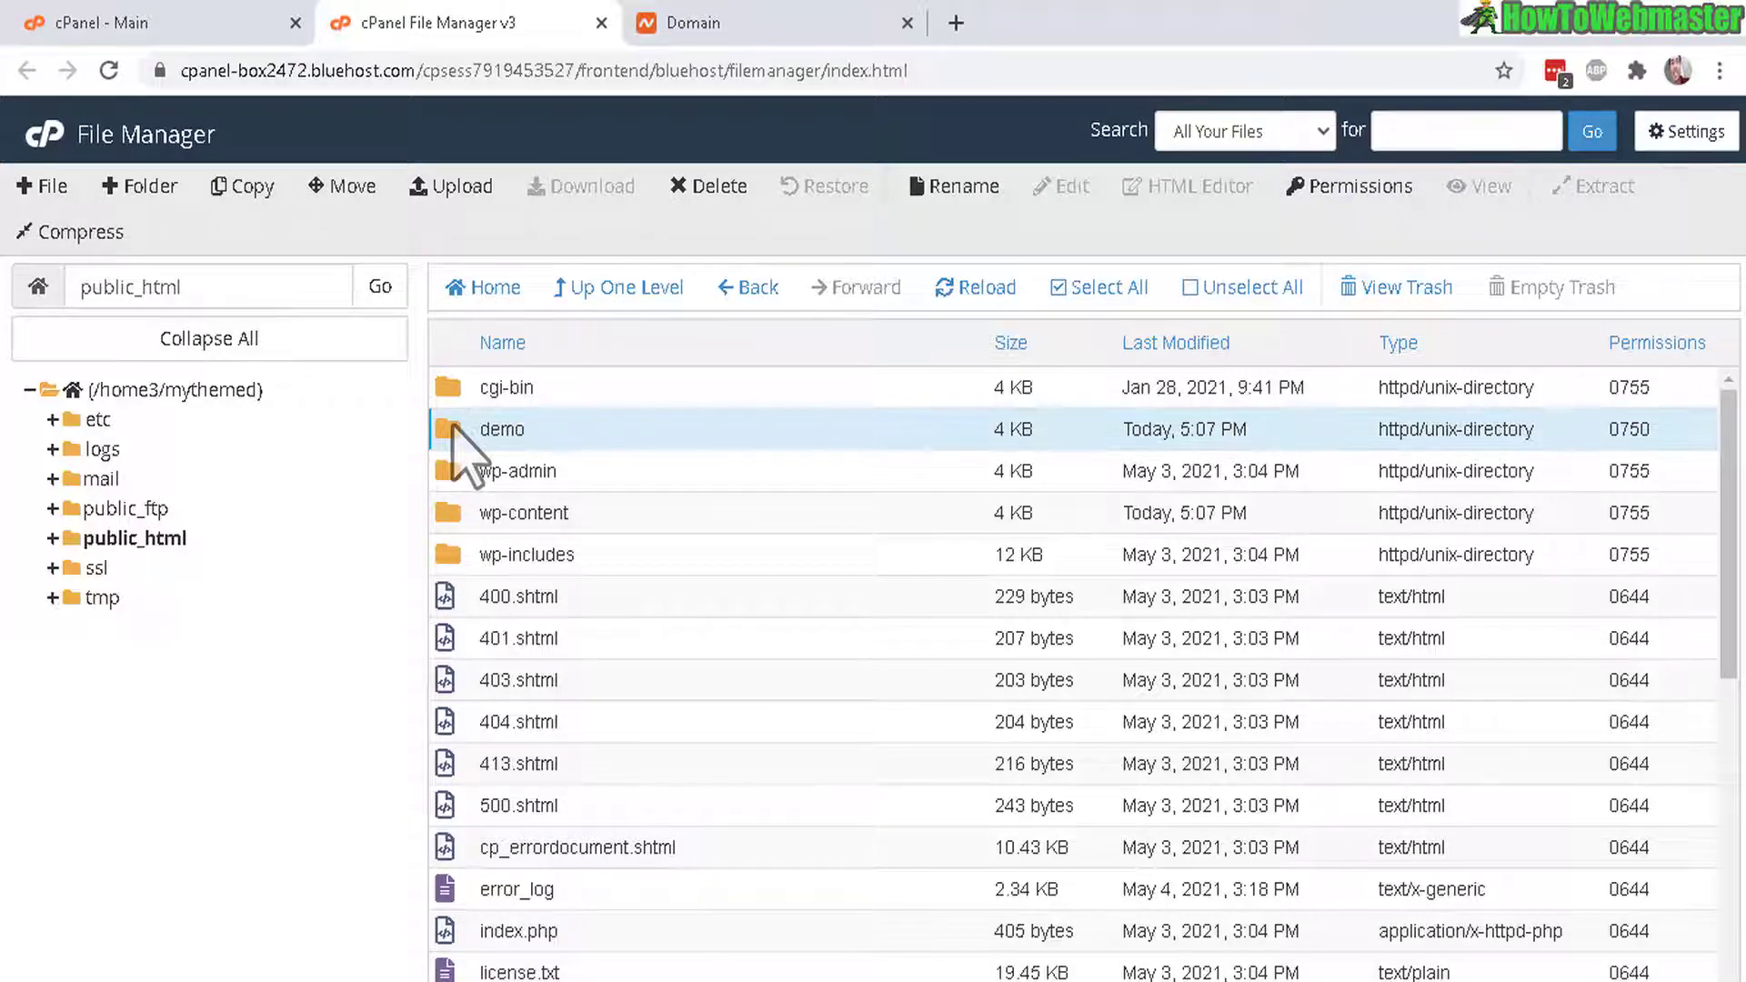
double_click(455, 429)
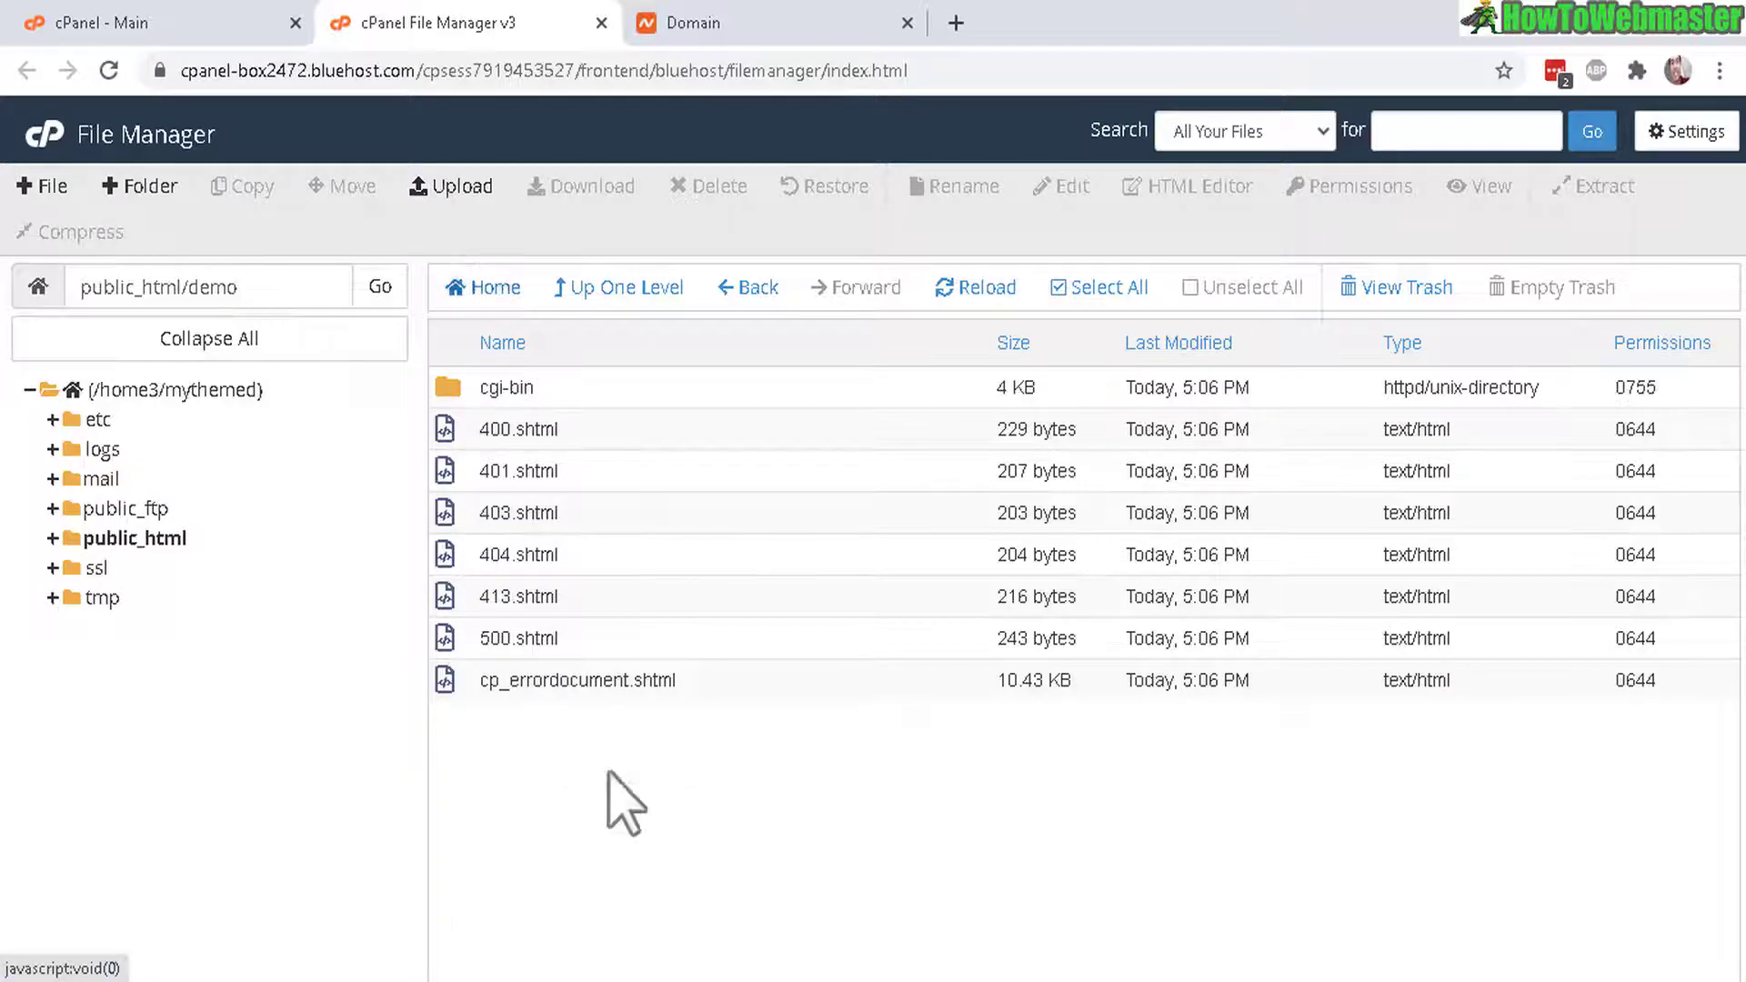
Create index.html in public_html/demo, open it for editing, then copy the demo.capital name.
click(36, 187)
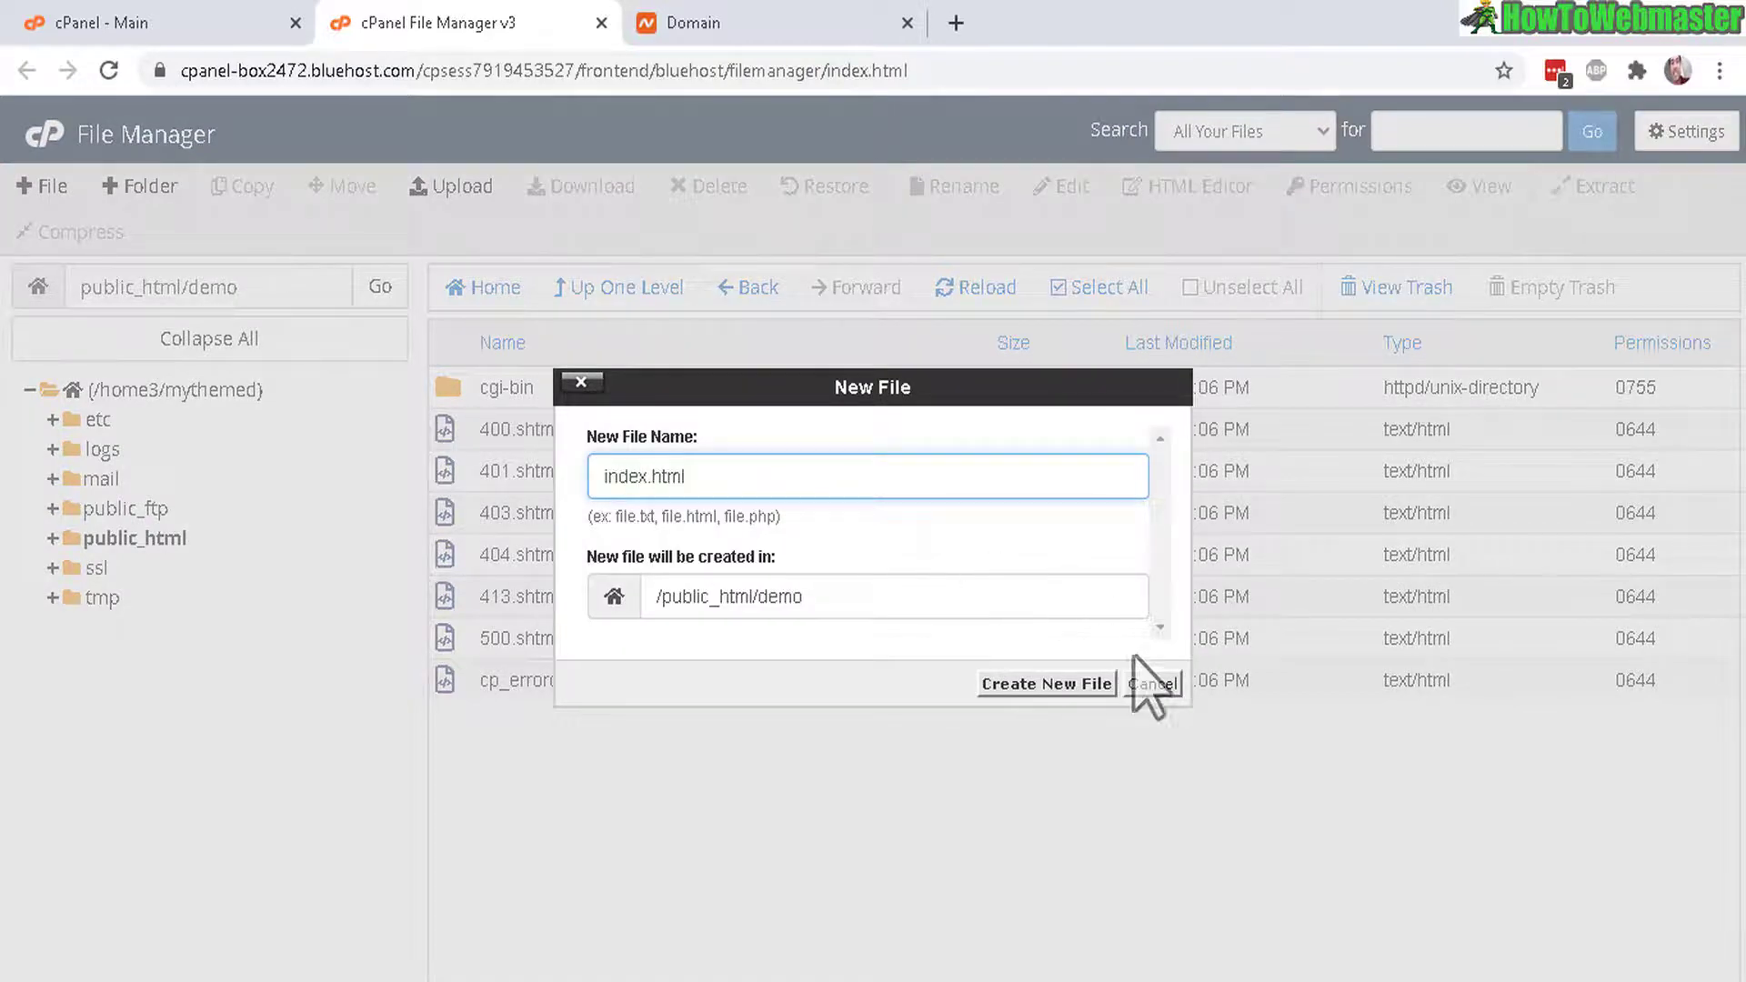
click(1046, 684)
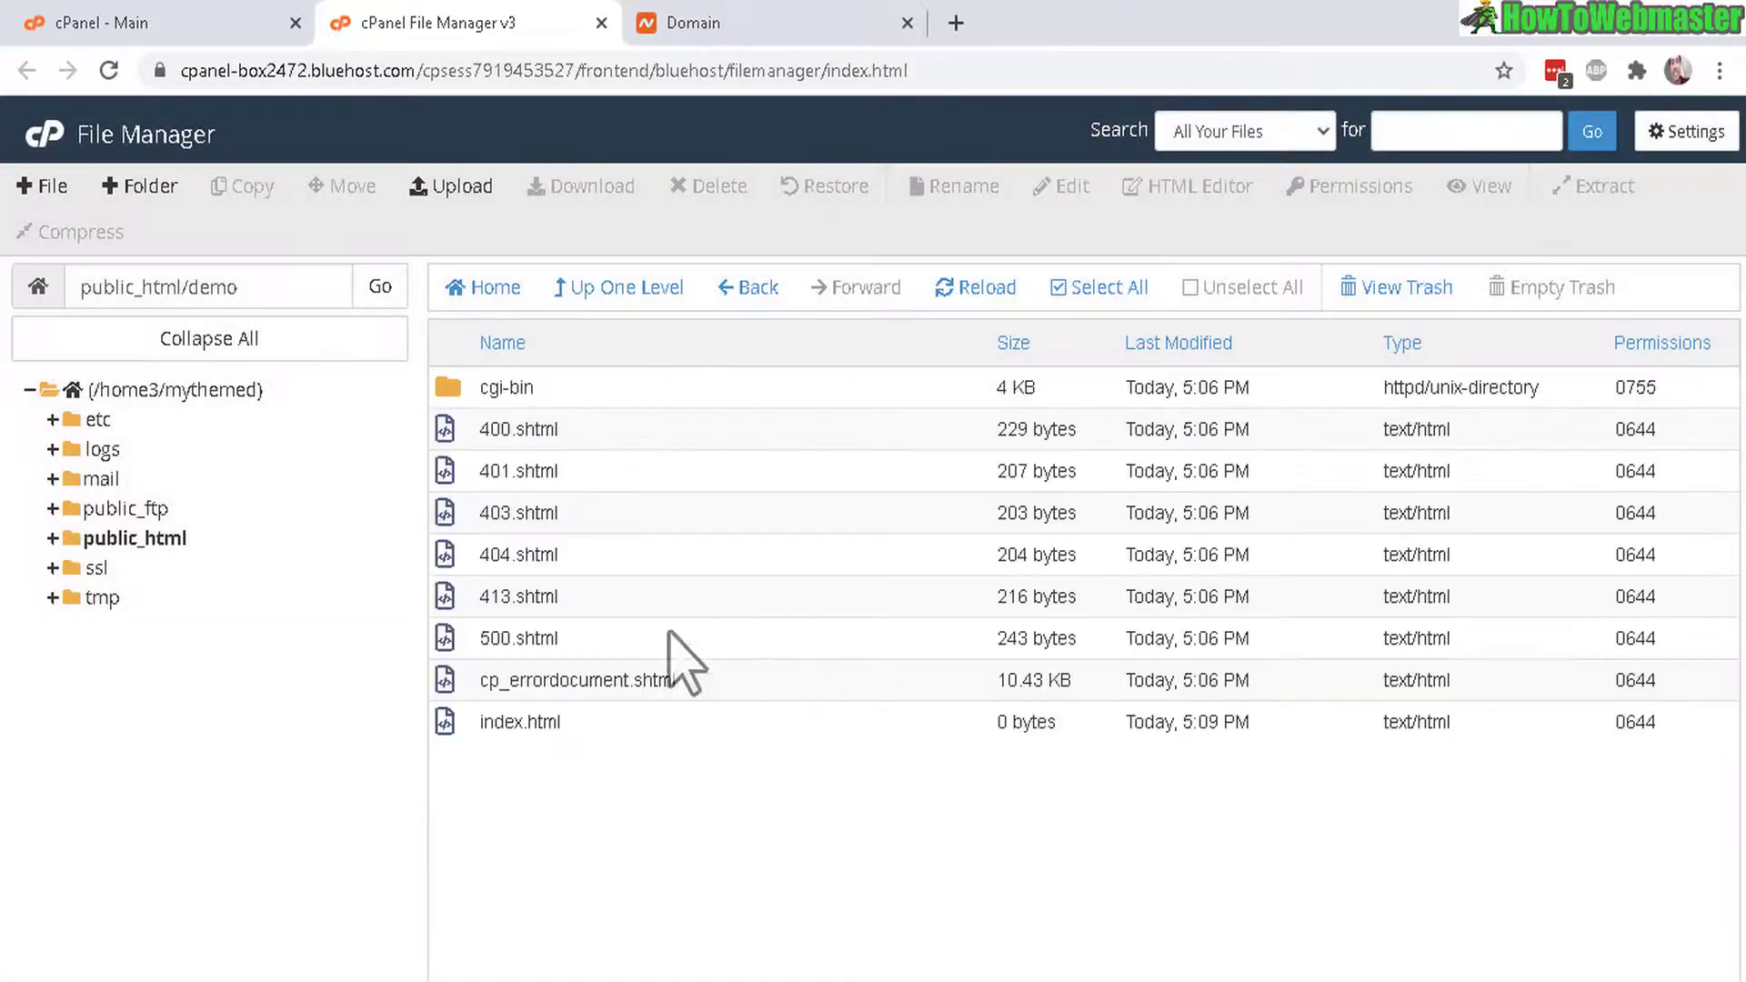
click(444, 726)
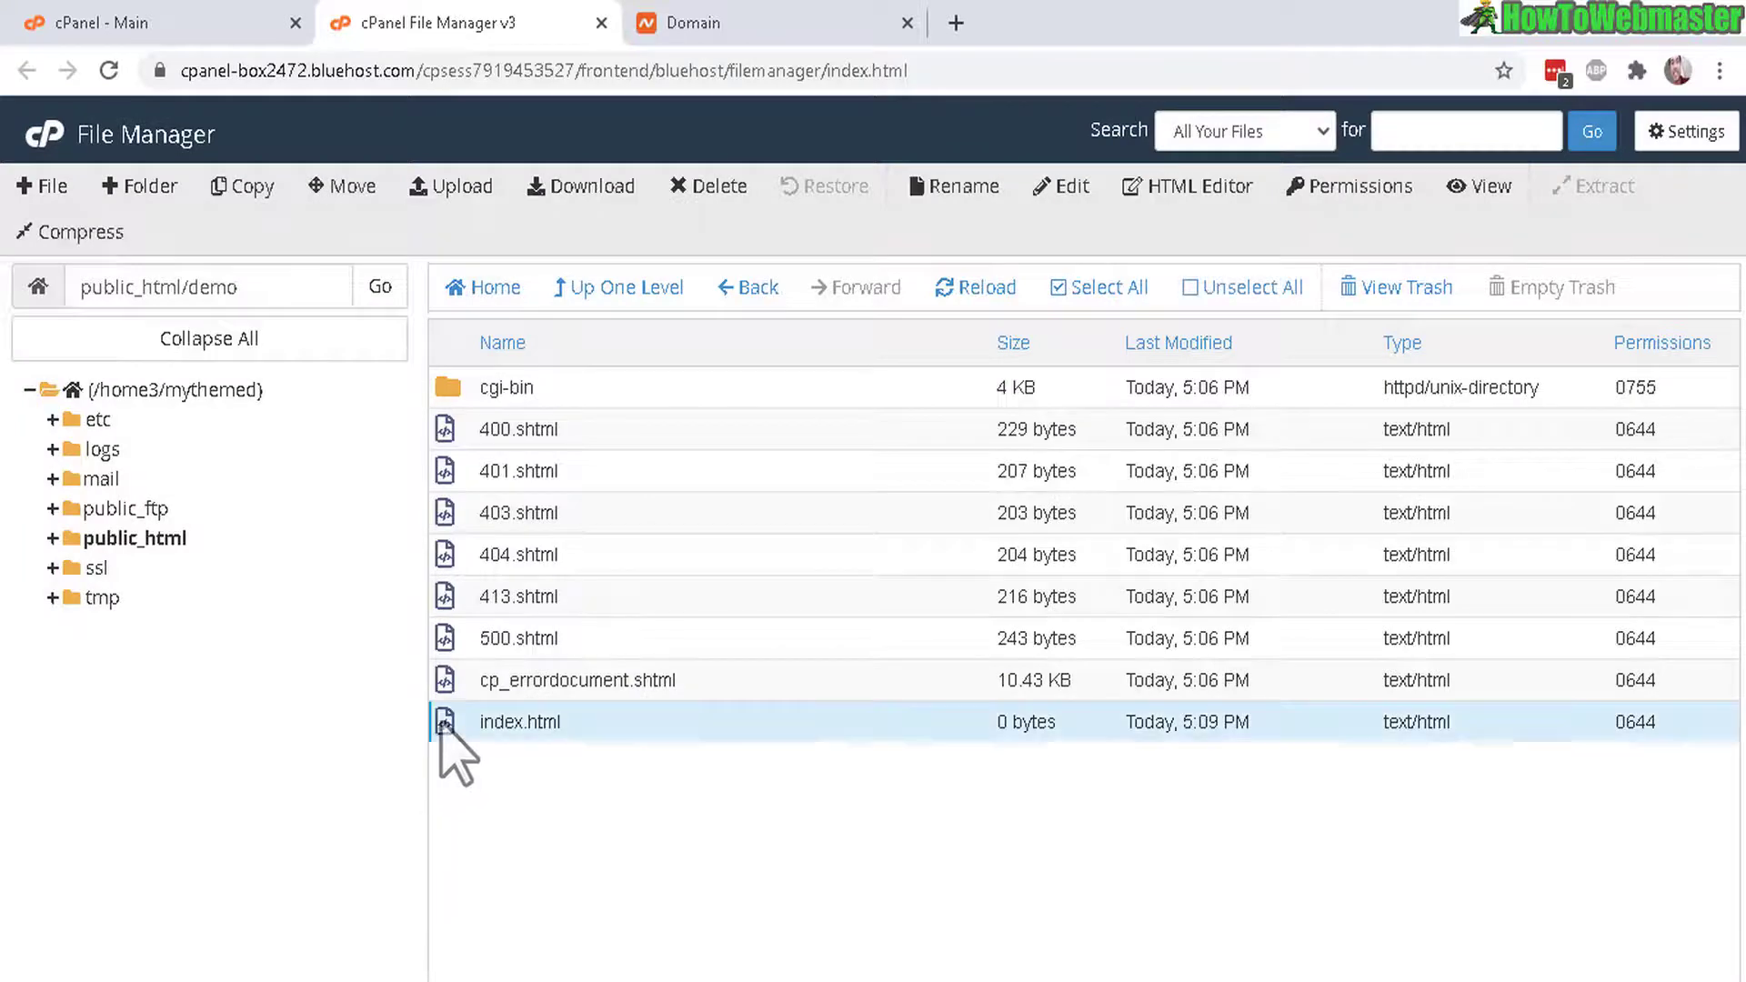
click(1046, 218)
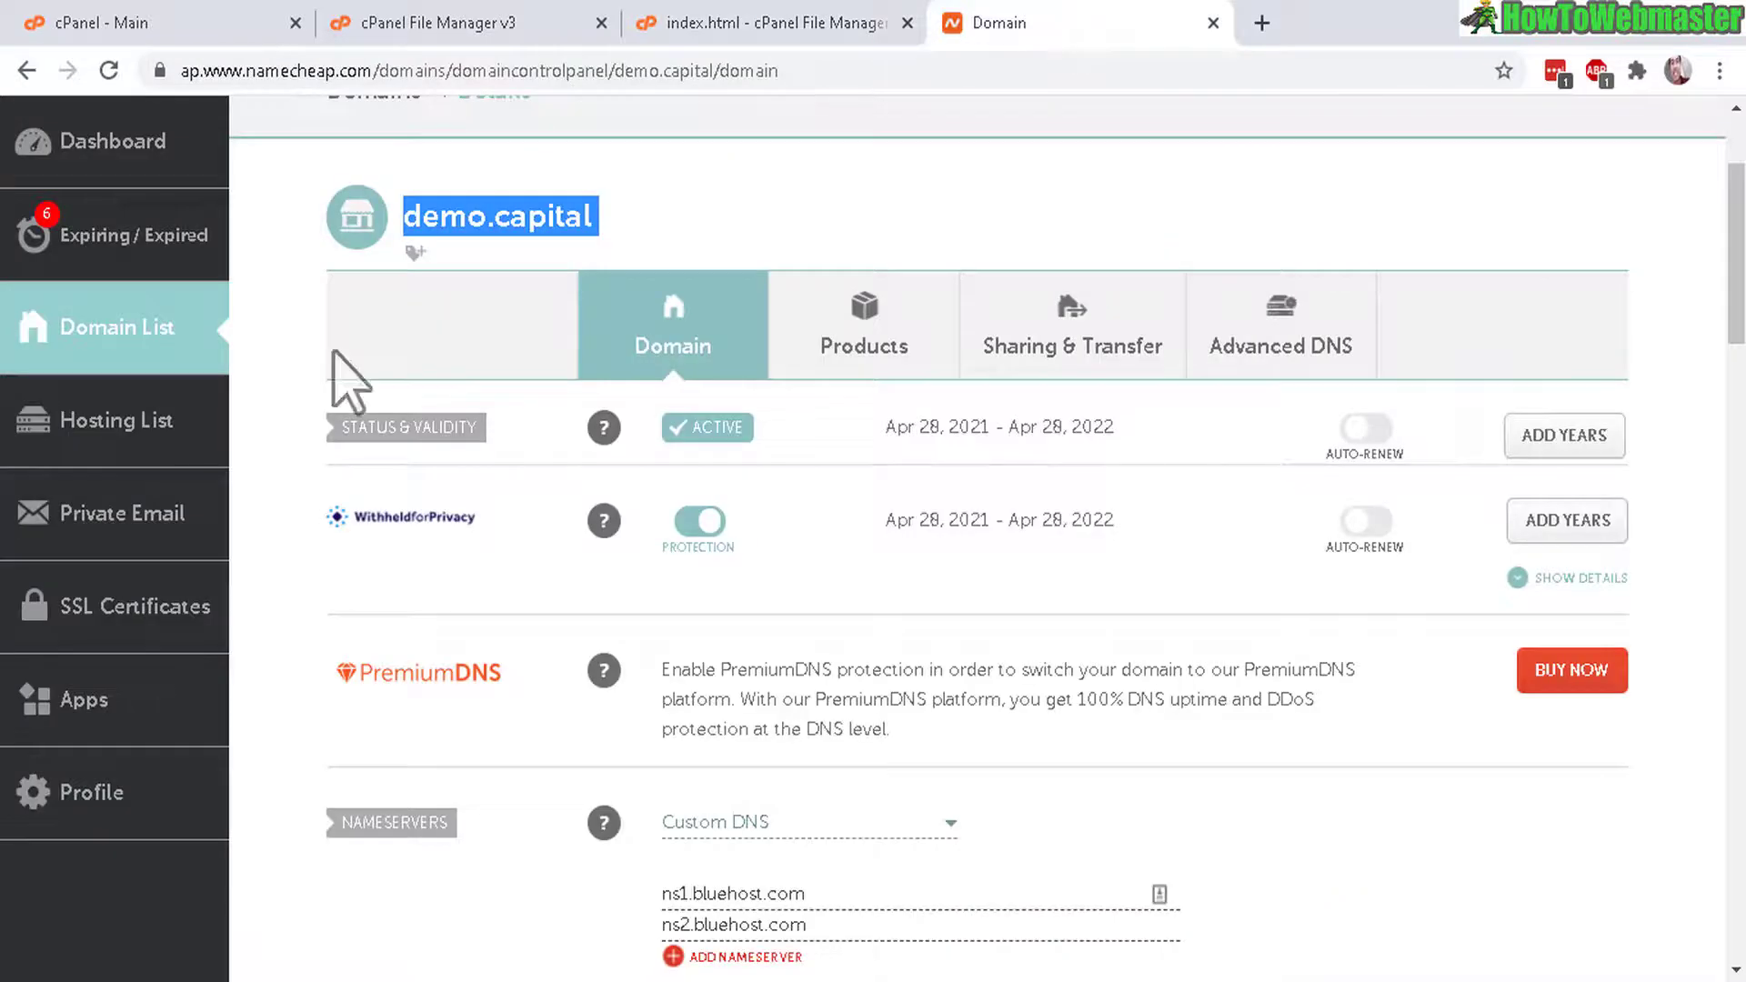
right_click(519, 216)
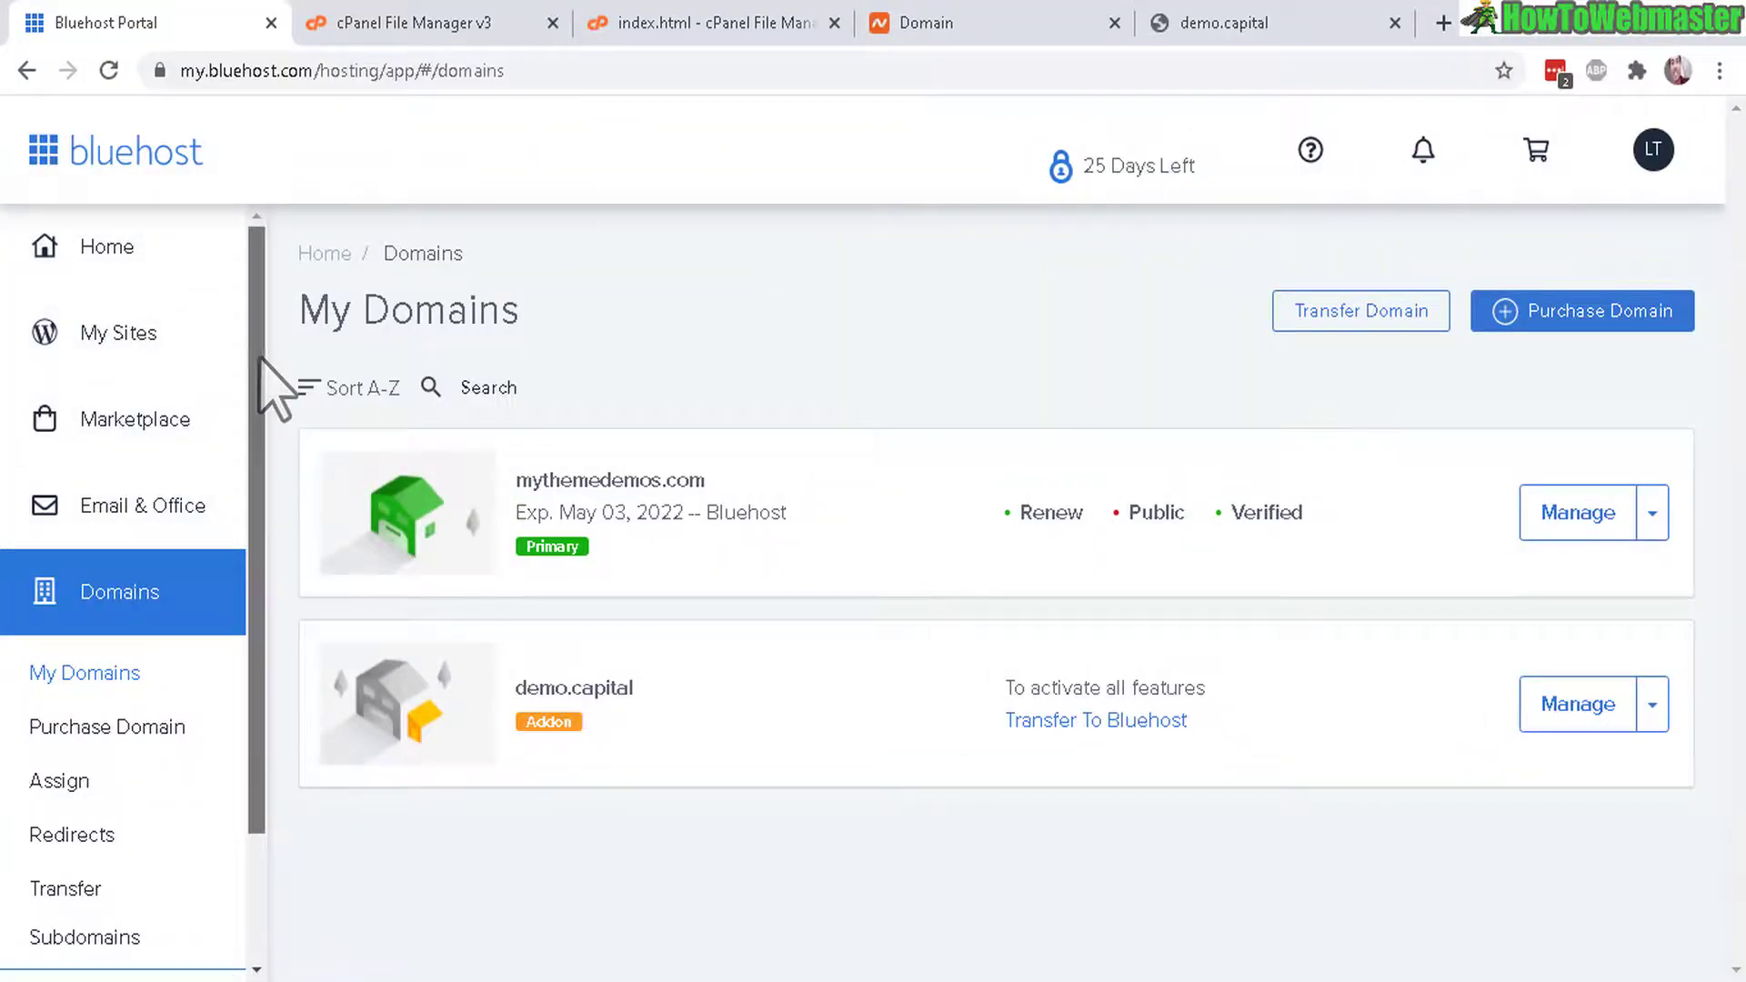
scroll(268, 419, down, 1)
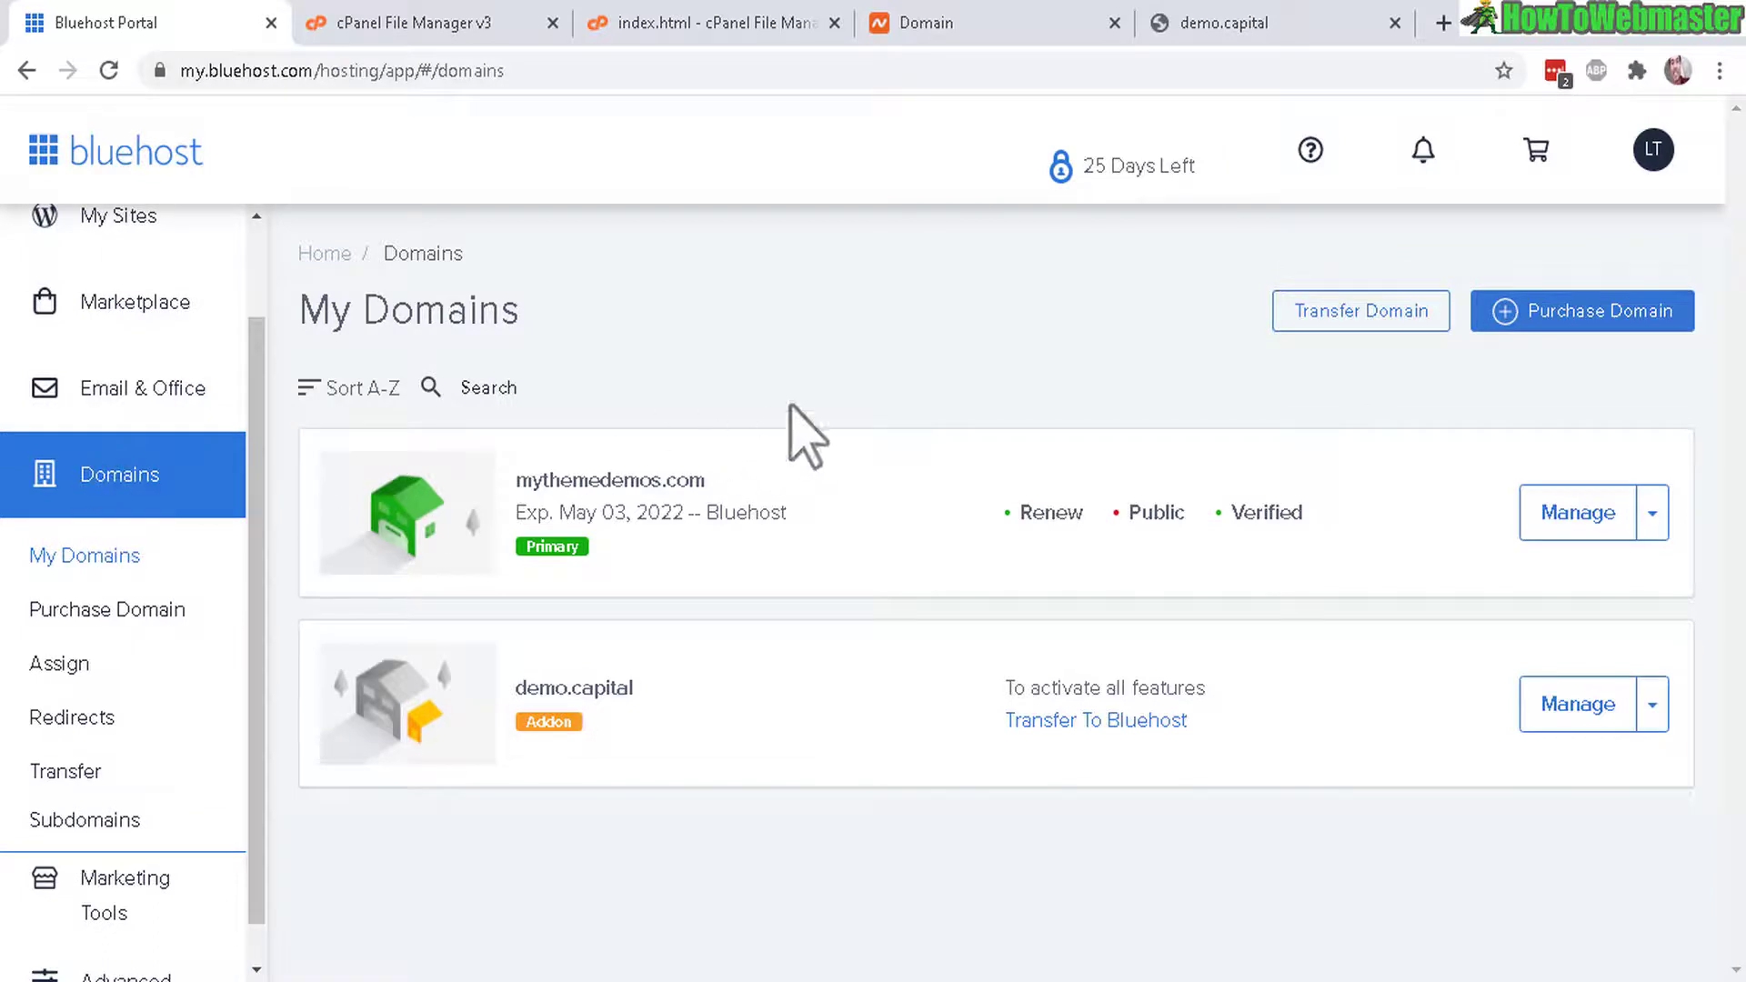
drag(570, 721, 520, 723)
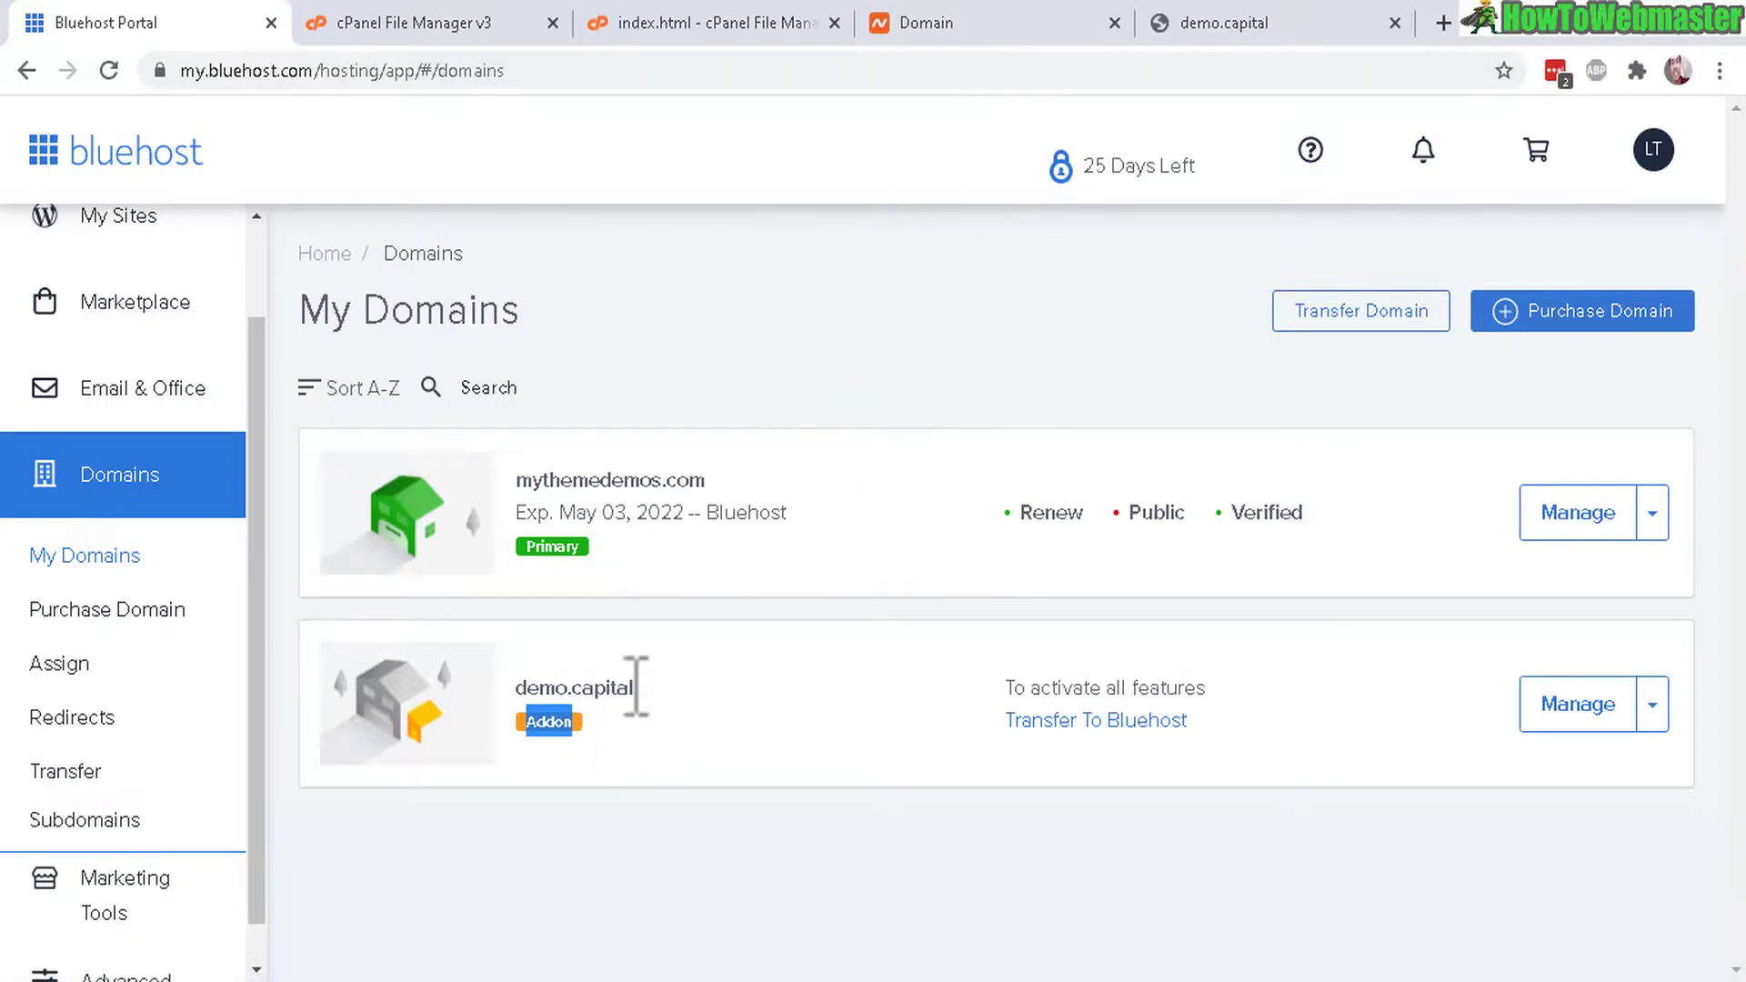
click(918, 23)
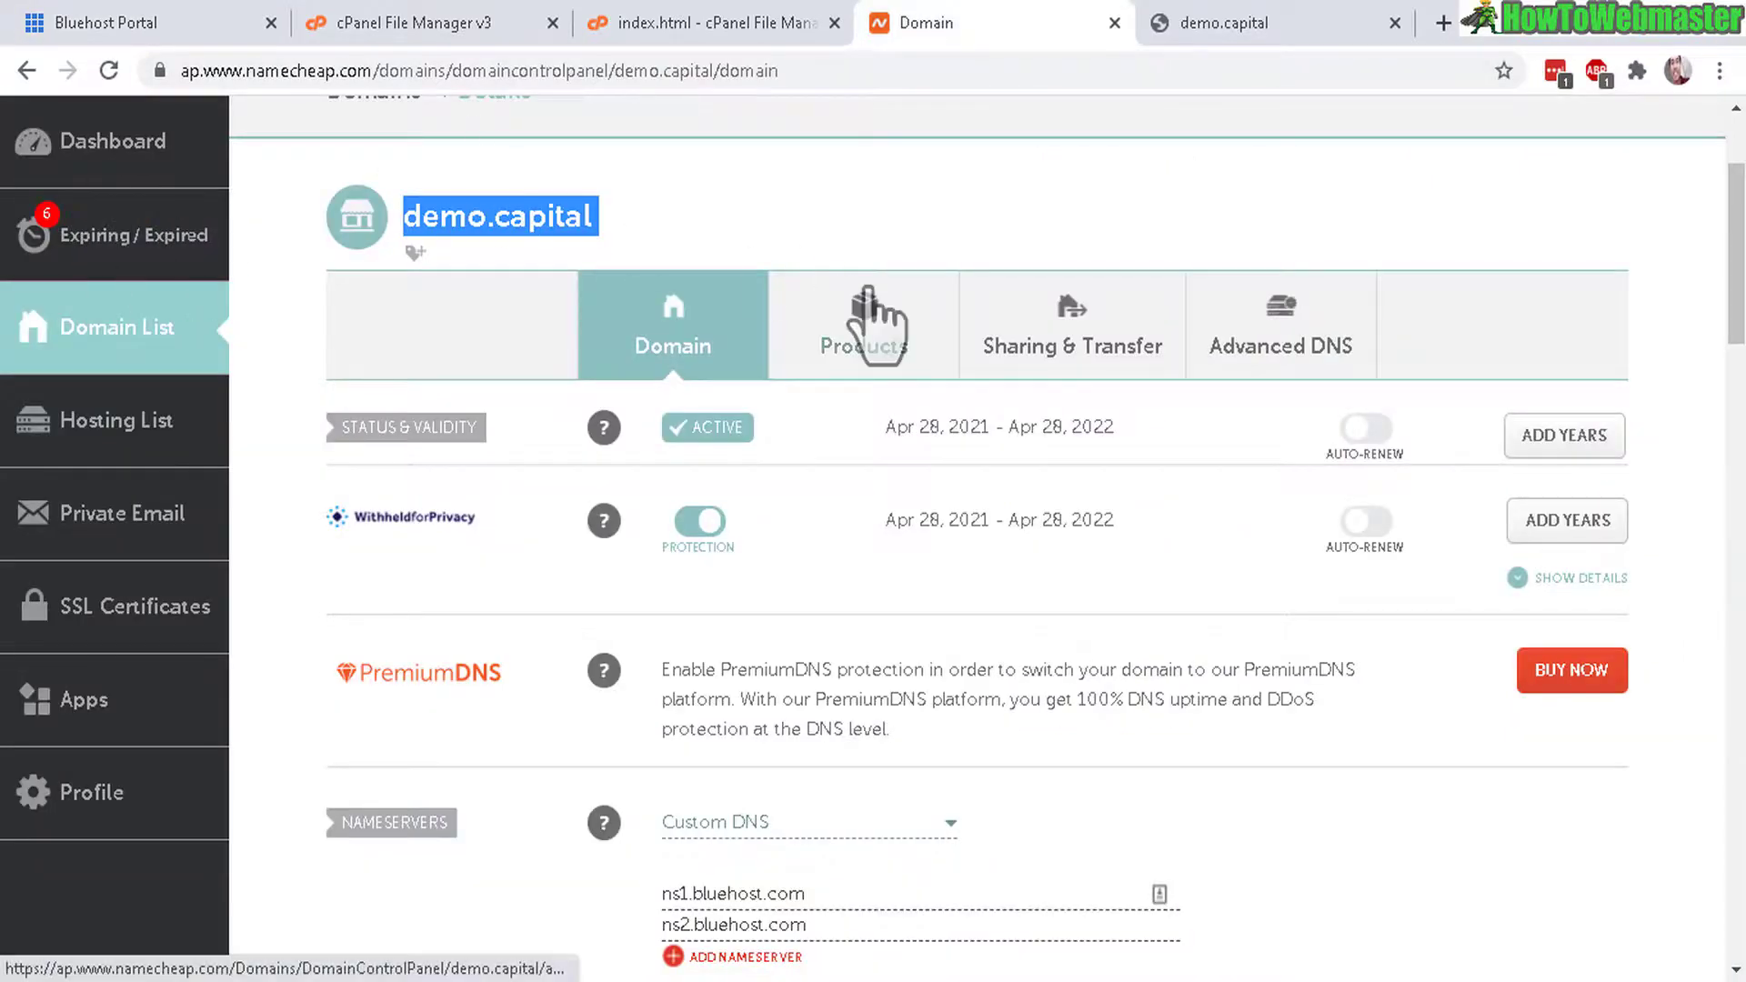